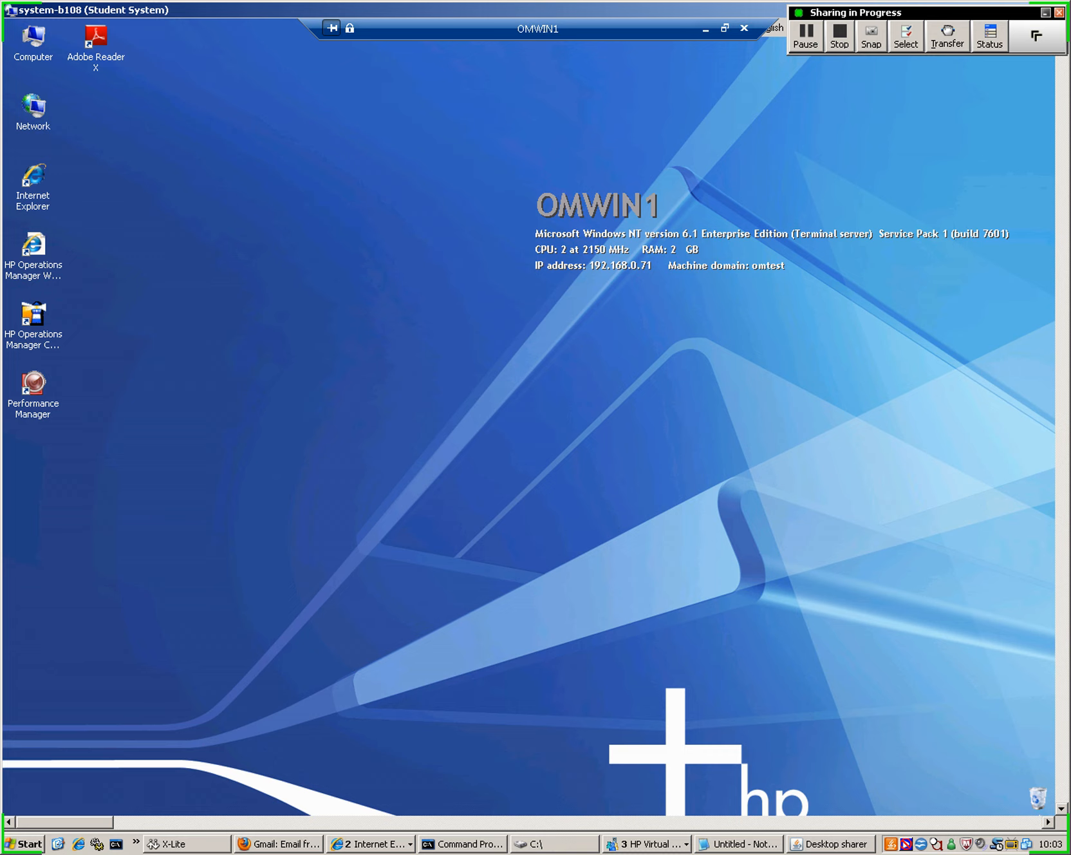
Open the HP Operations Manager console, connect to the OMWIN1 server, and reposition and enlarge the console window.
double_click(33, 315)
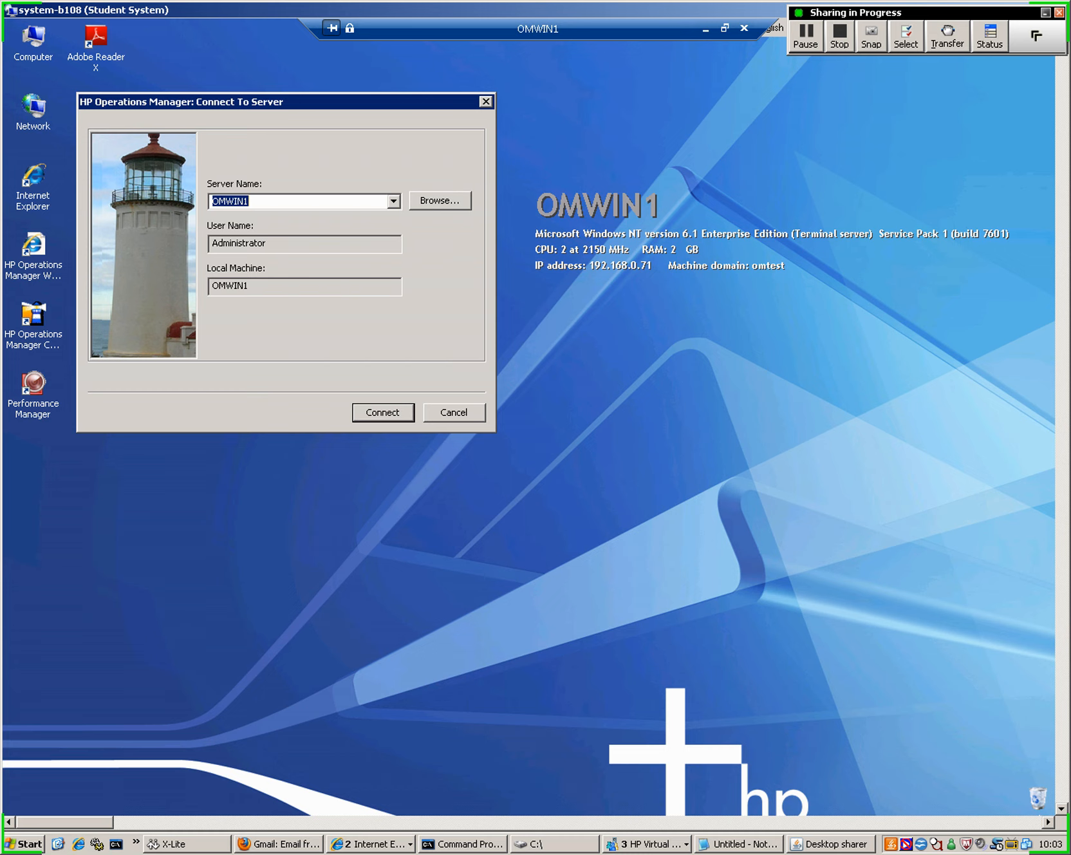
key("Return")
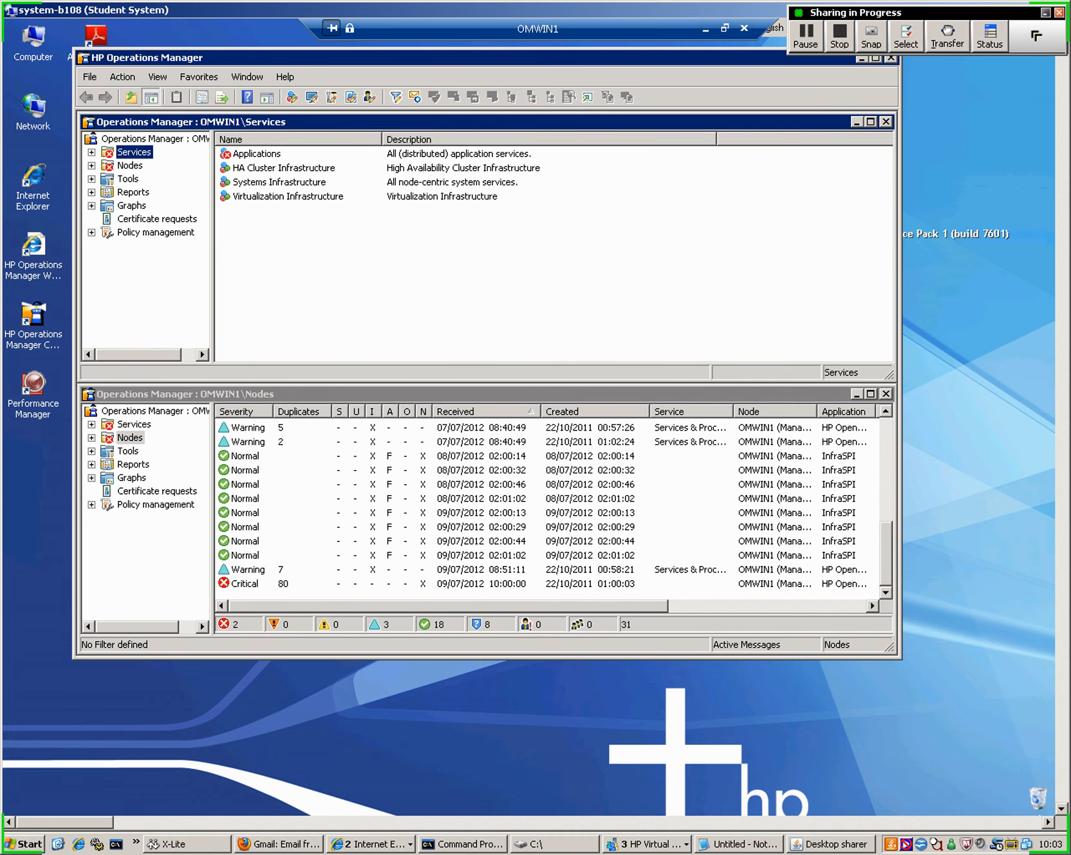
left_click_drag(450, 58, 462, 95)
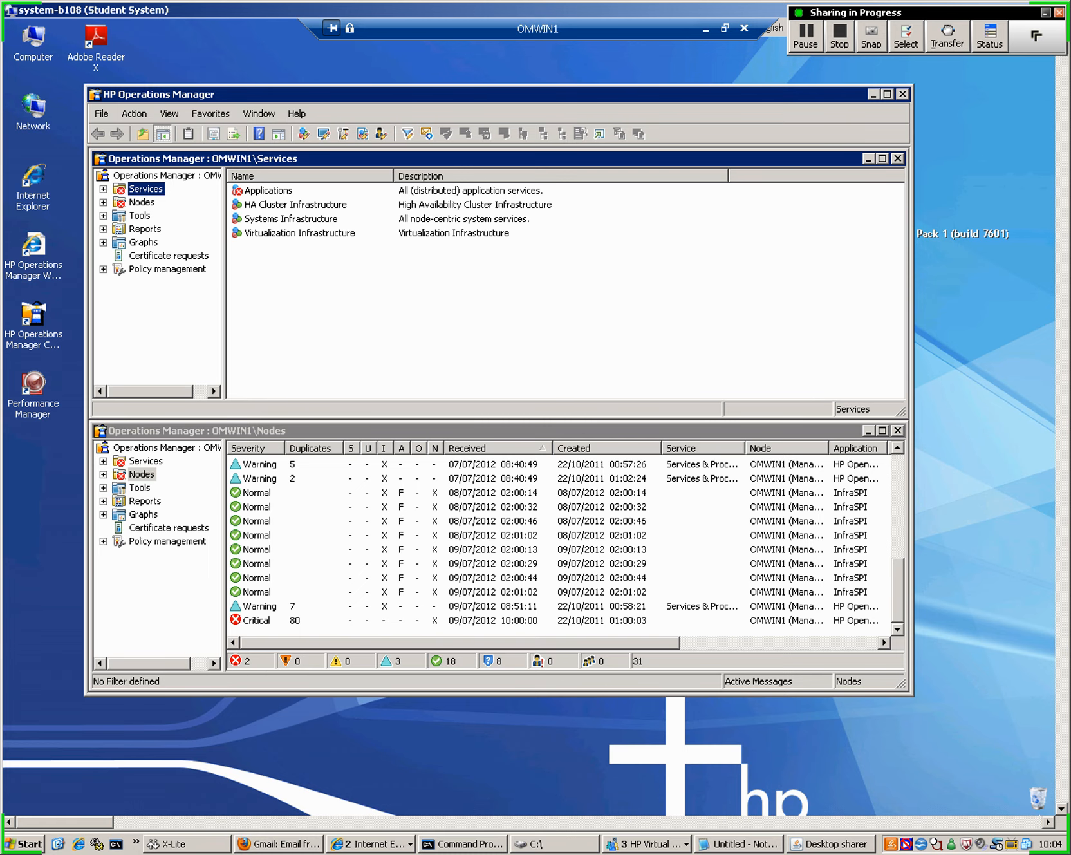
left_click_drag(500, 94, 483, 79)
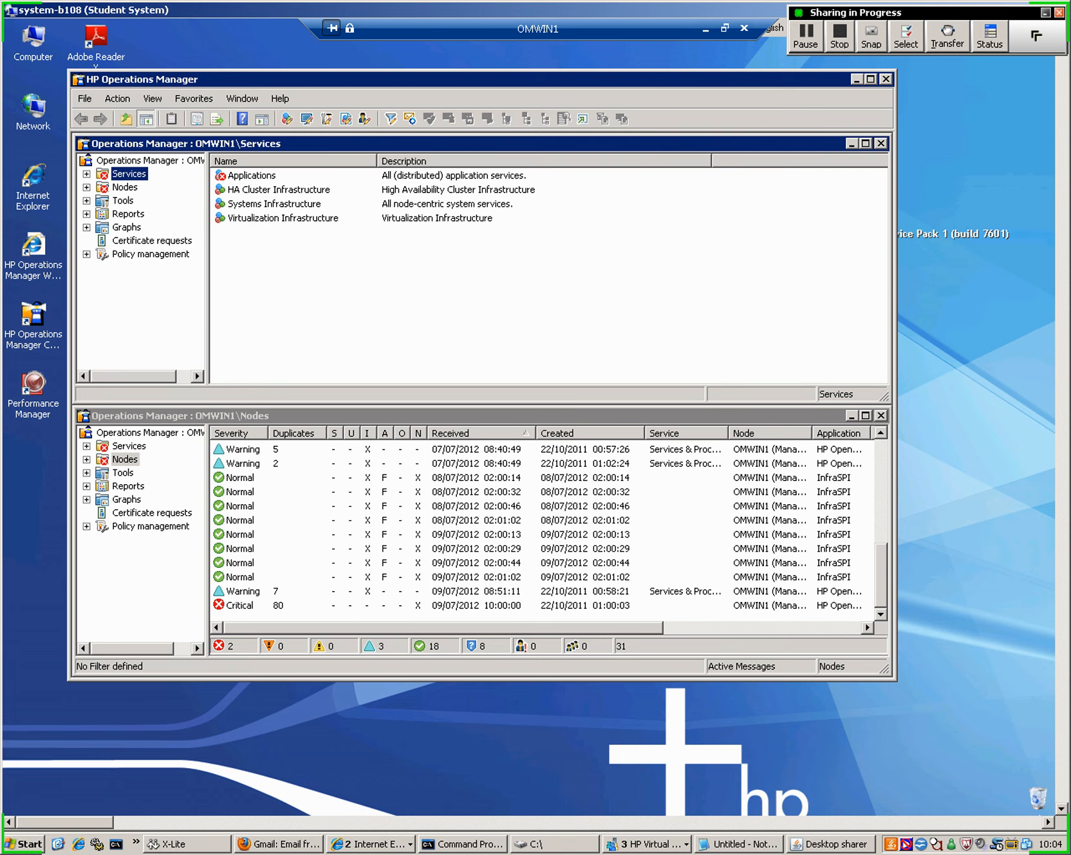
left_click_drag(896, 679, 995, 766)
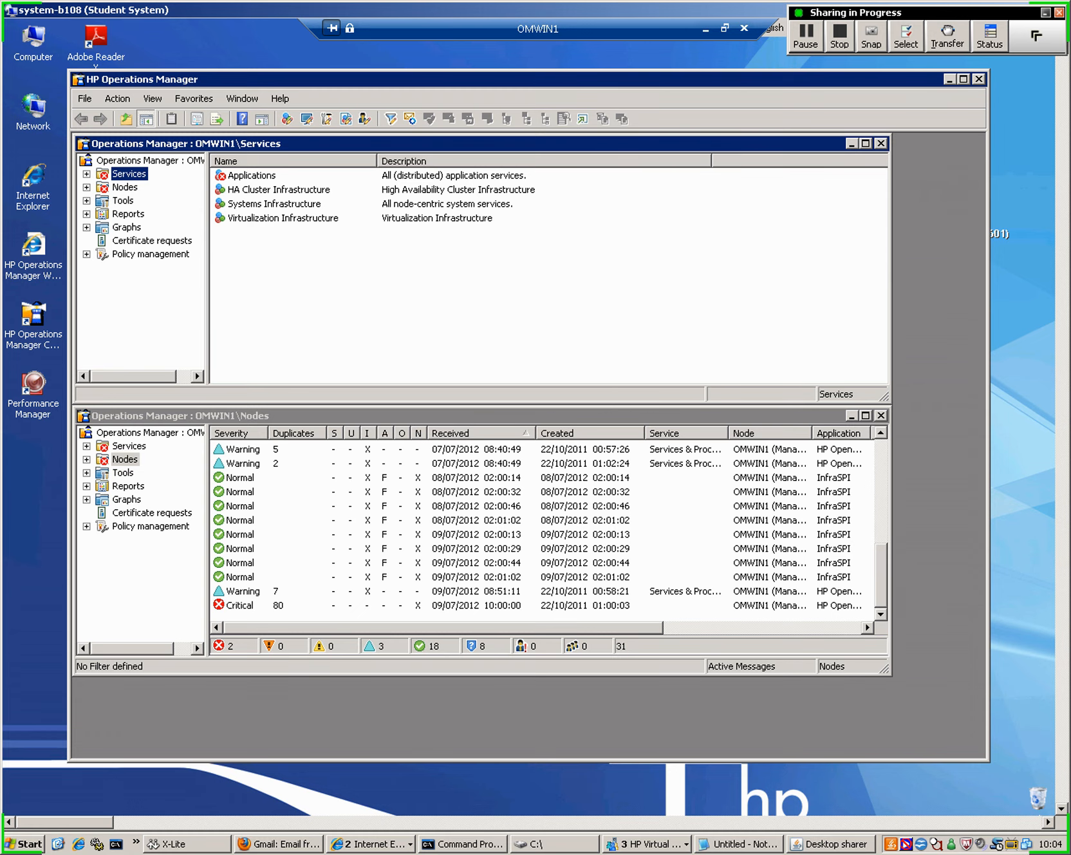
Open the managed nodes configuration for the OMWIN1 server and review the HP Defined Groups folder.
left_click(150, 161)
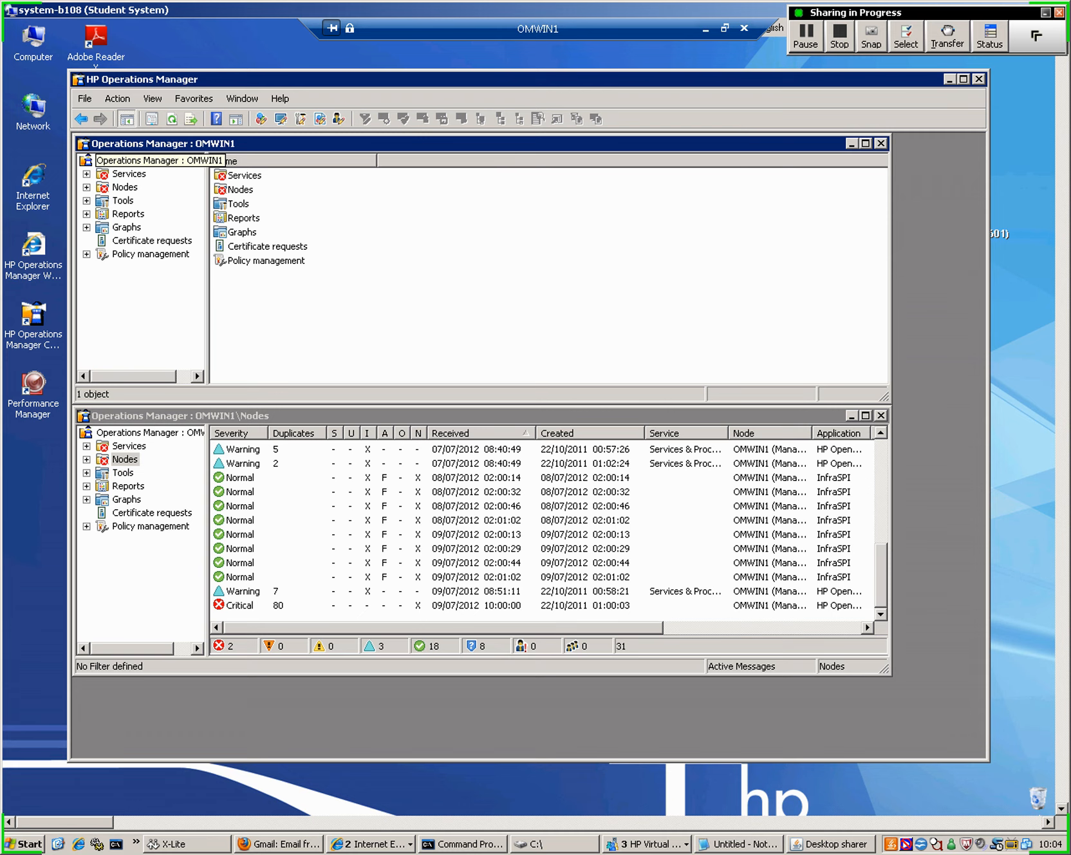
right_click(132, 158)
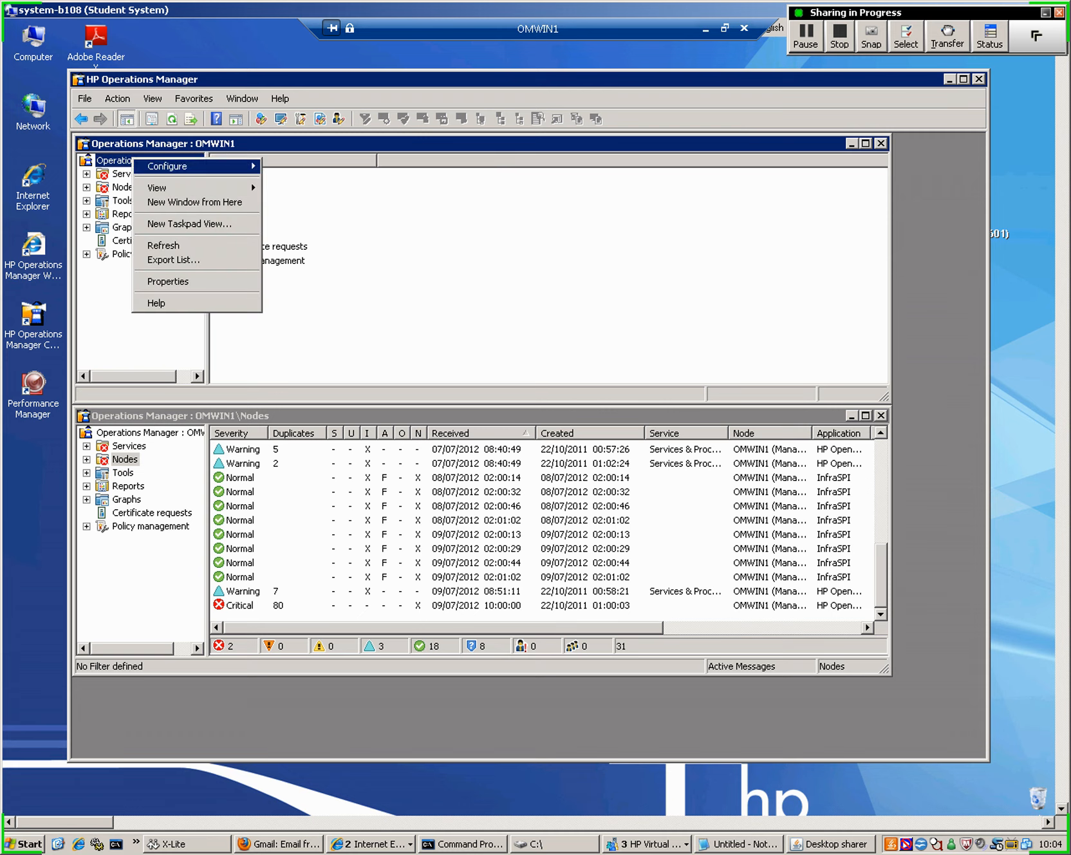
mouse_move(168, 166)
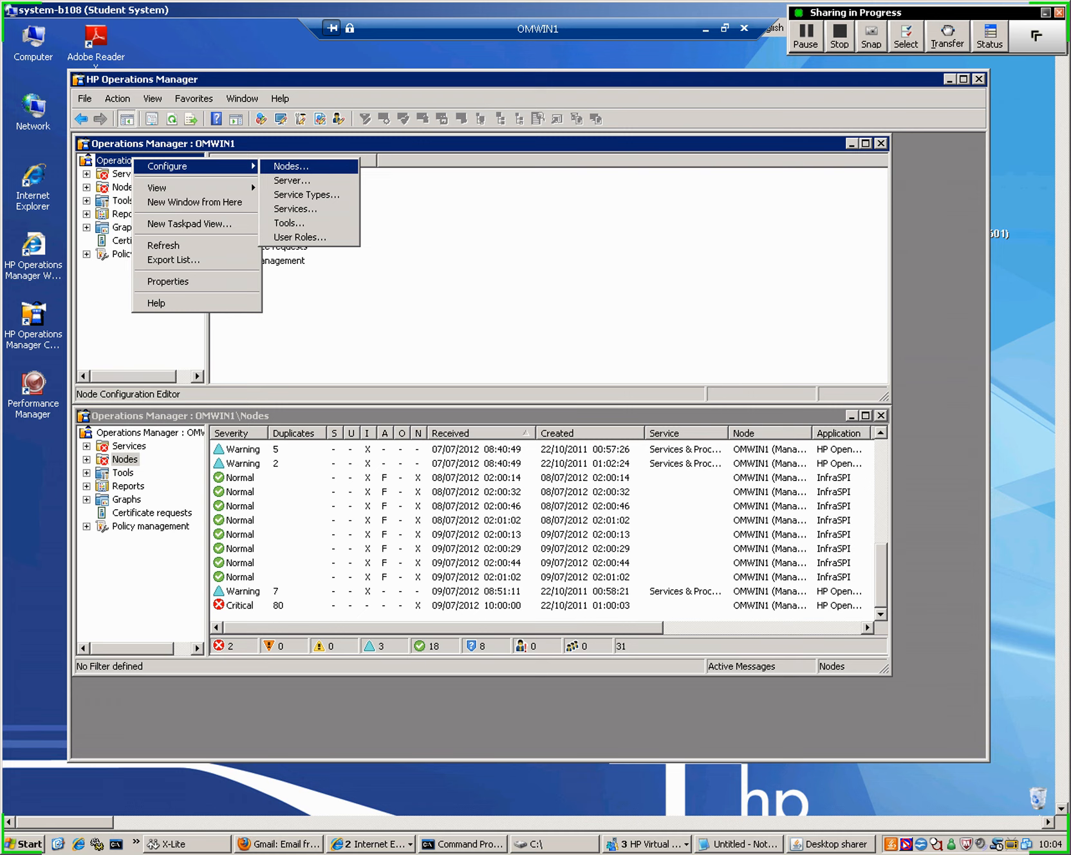
key("Return")
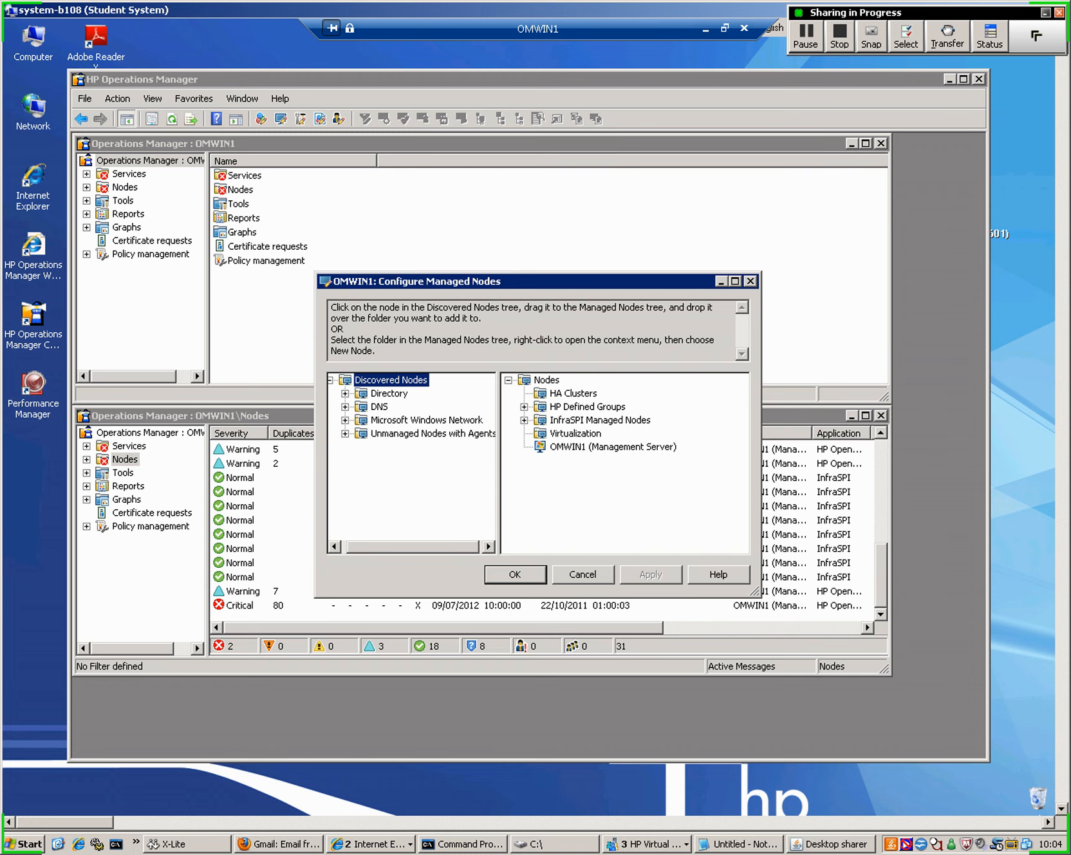
left_click(525, 407)
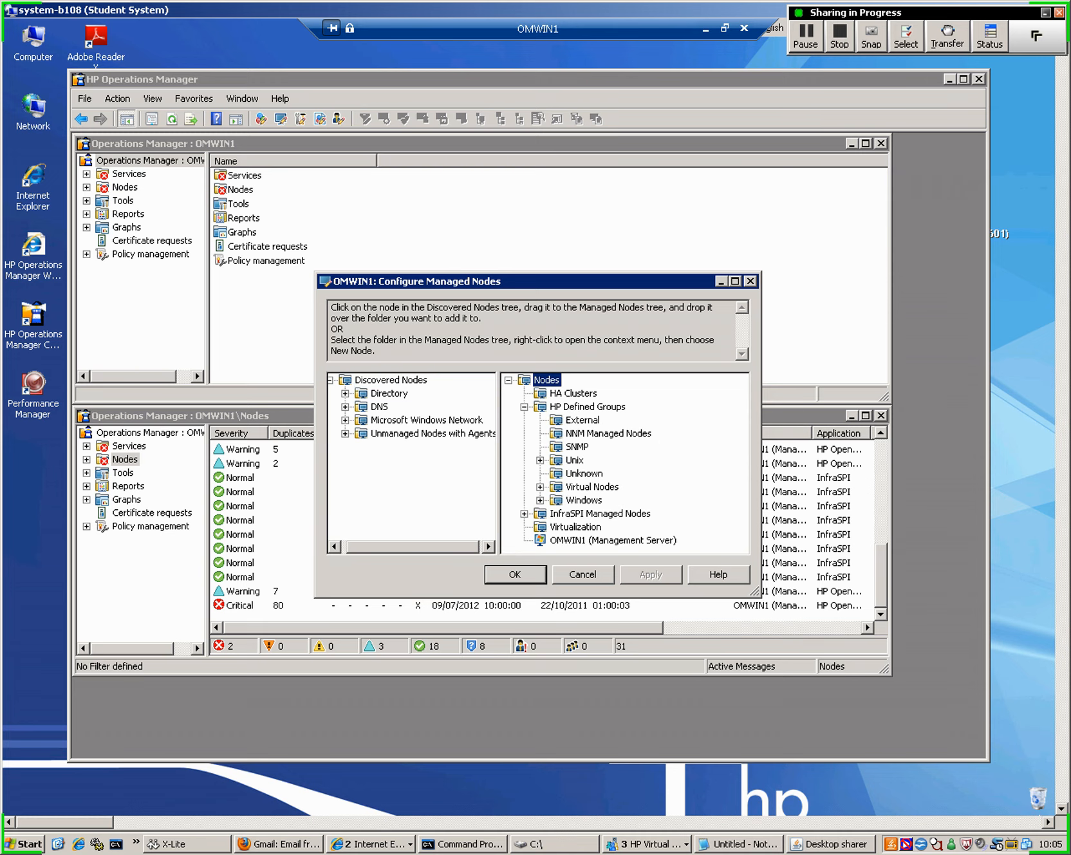
left_click(525, 407)
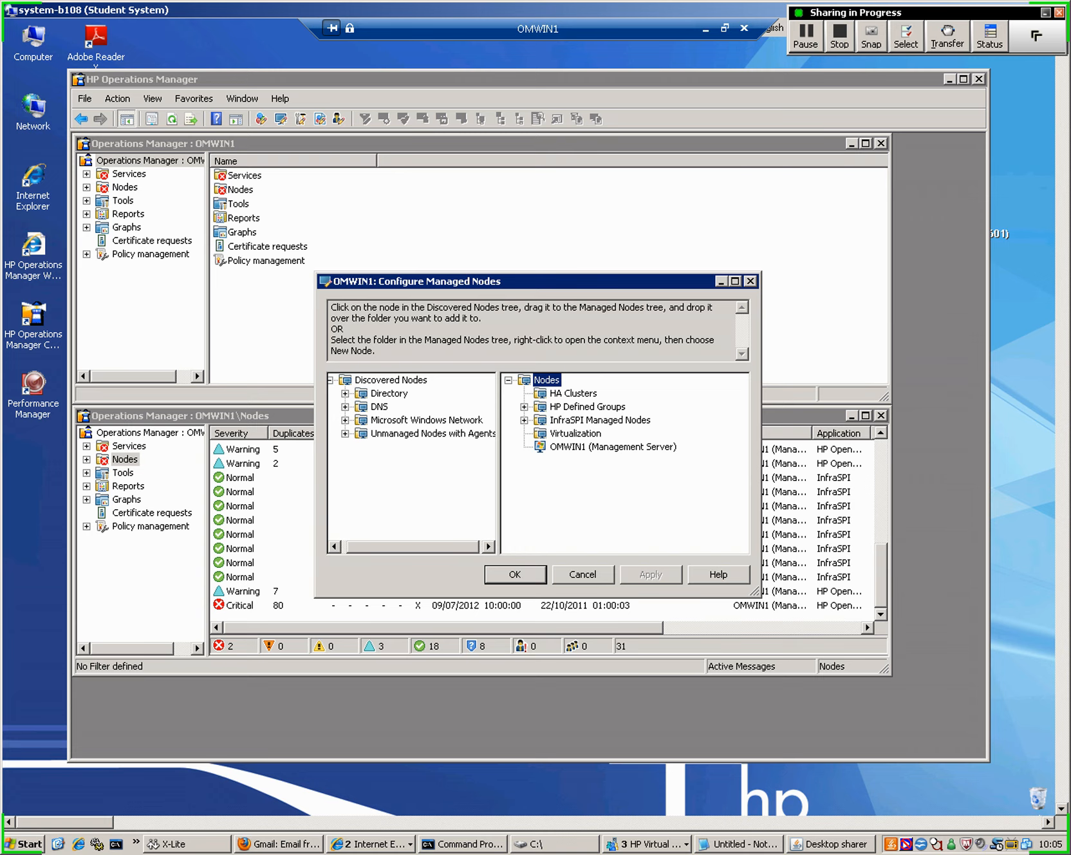
Create a node group named MyOracleServers under Nodes.
right_click(552, 462)
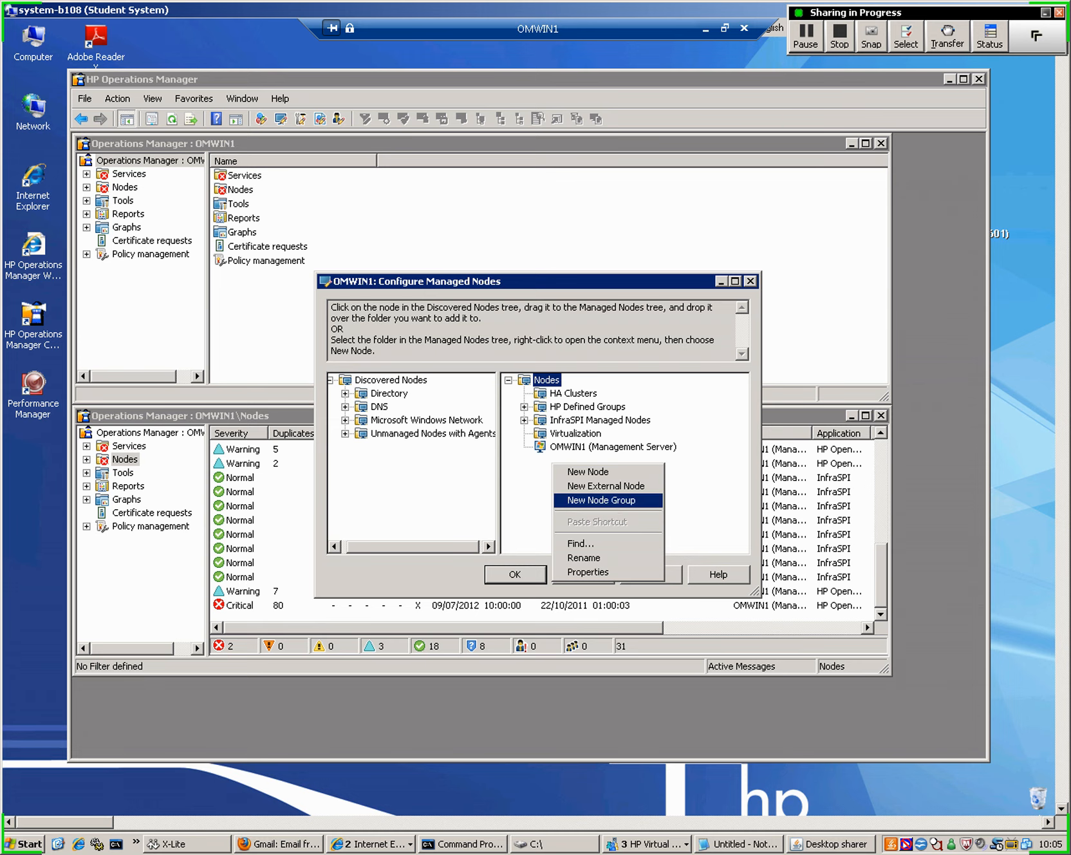
key("Return")
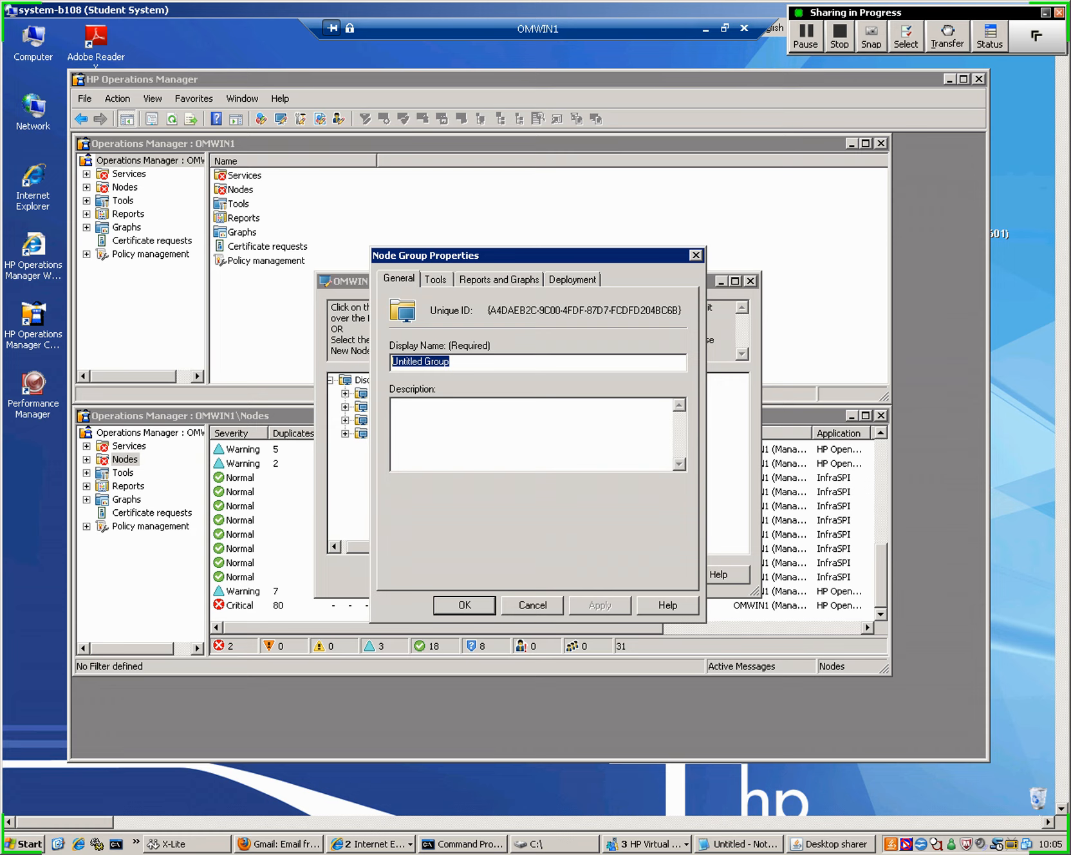
type("MyO")
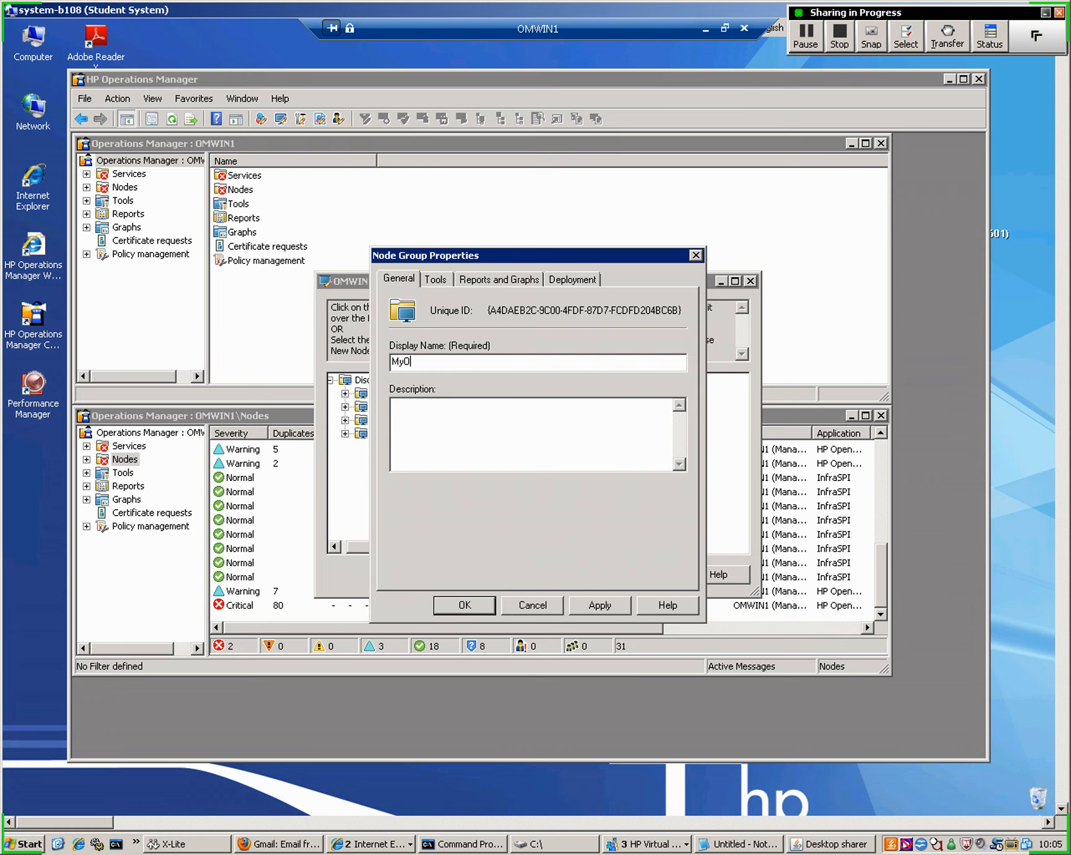
type("racleServers")
key("Return")
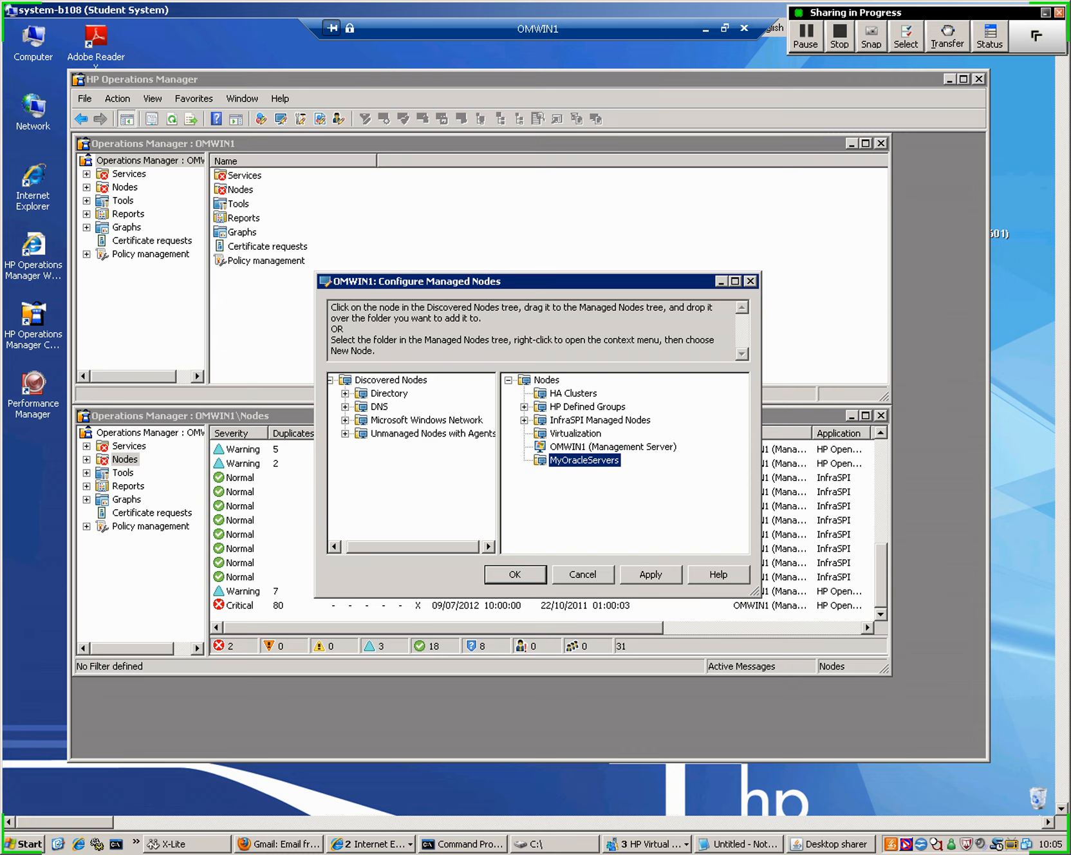
Move the OMWIN1 management server node into the MyOracleServers group and save the node configuration.
left_click(613, 447)
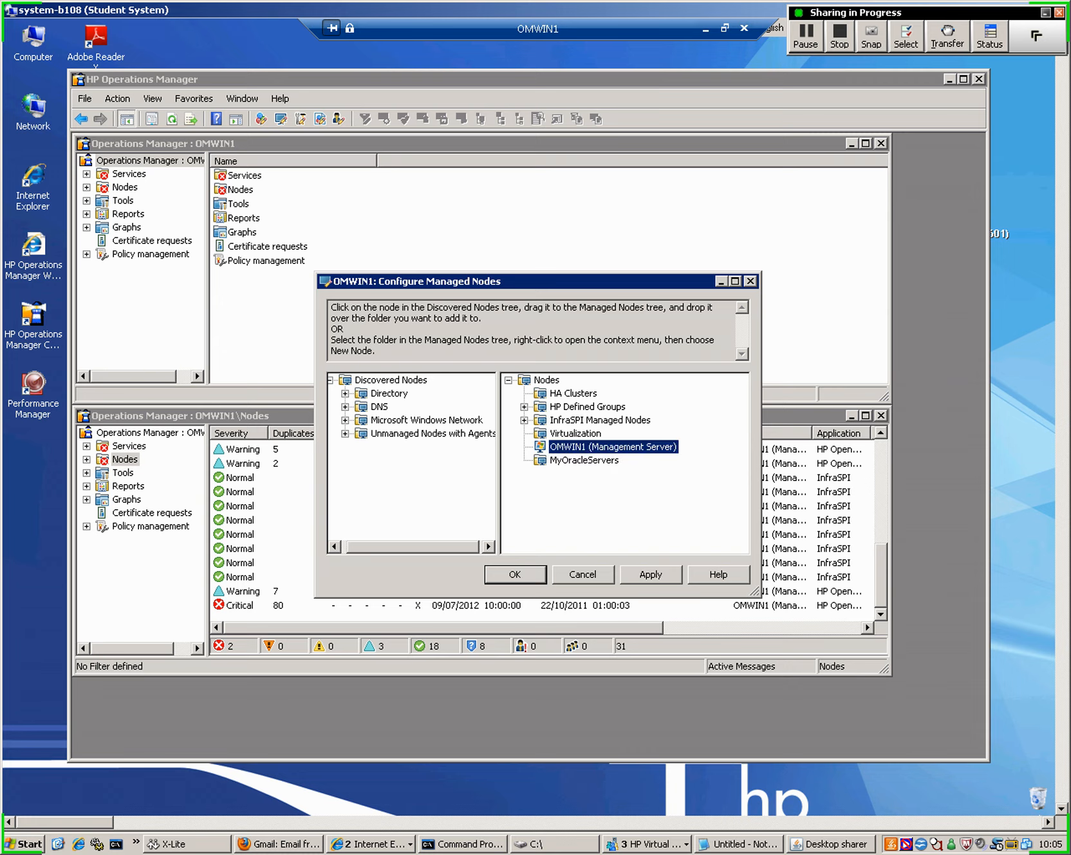
left_click_drag(612, 447, 586, 460)
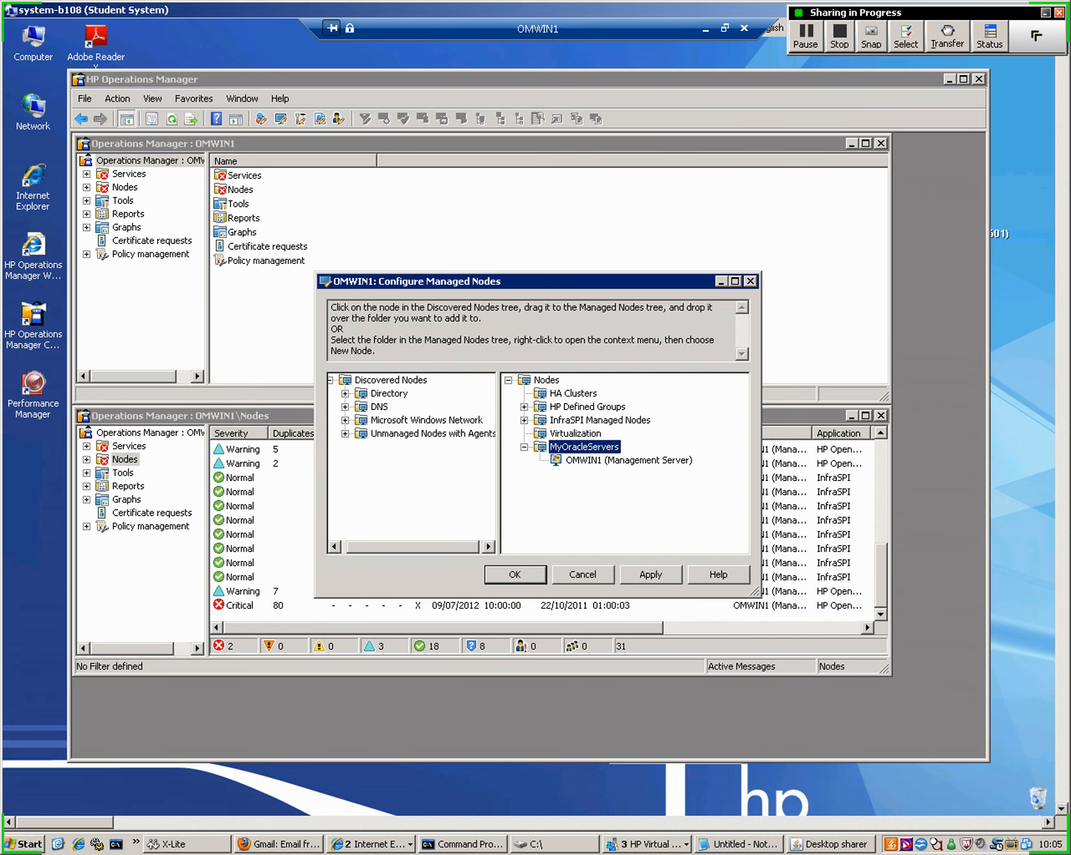
left_click(651, 574)
left_click(515, 574)
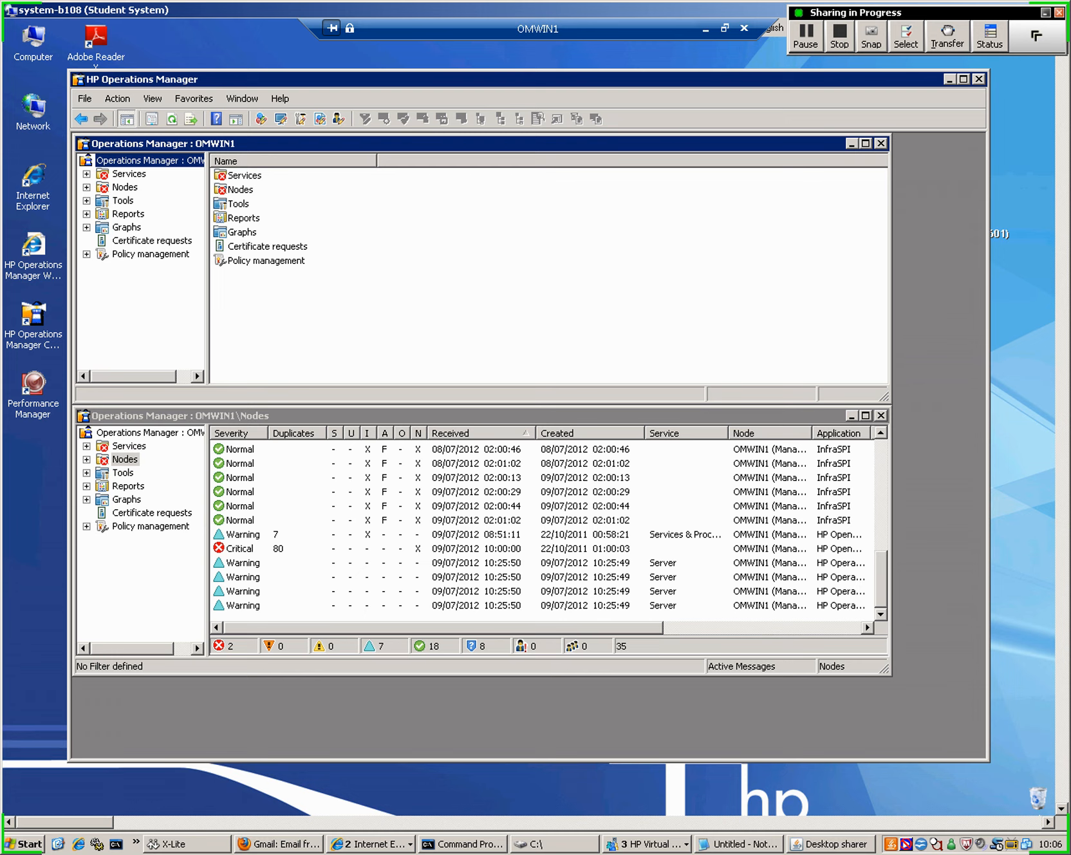
Create a top-level policy group named MyOraclePolicyGroup under Policy management.
left_click_drag(483, 405, 483, 465)
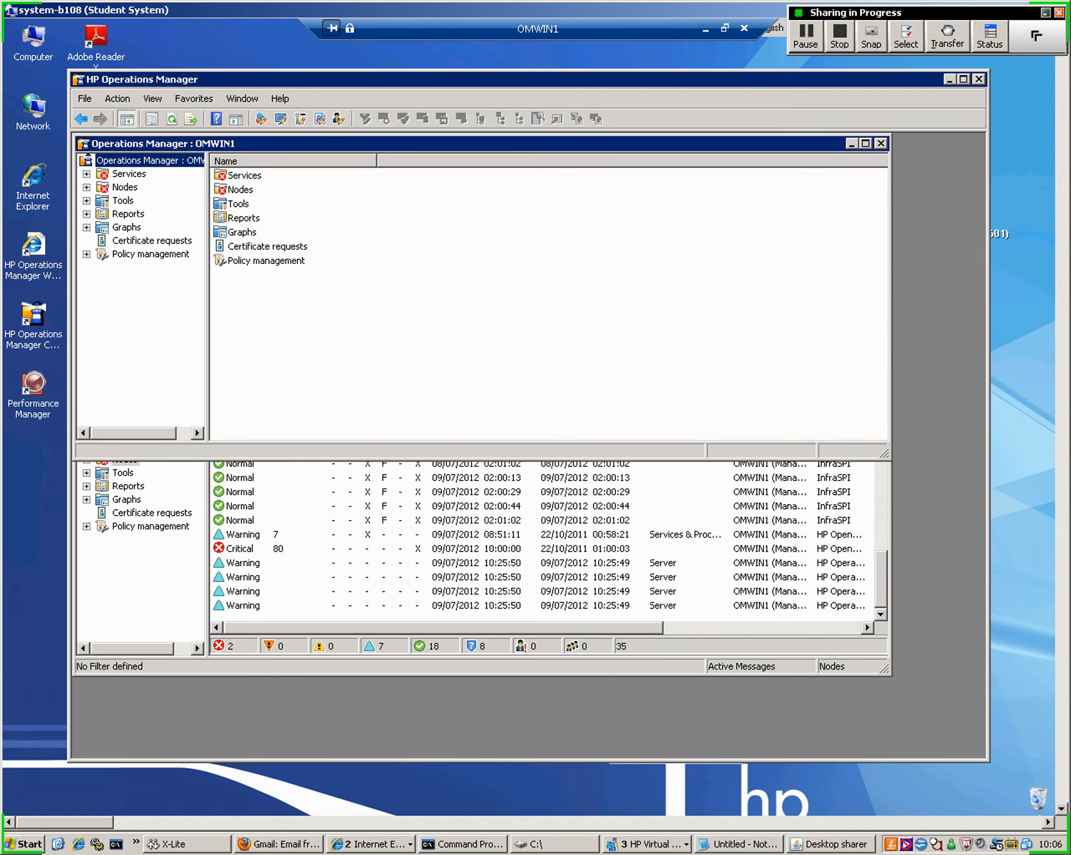
left_click(87, 254)
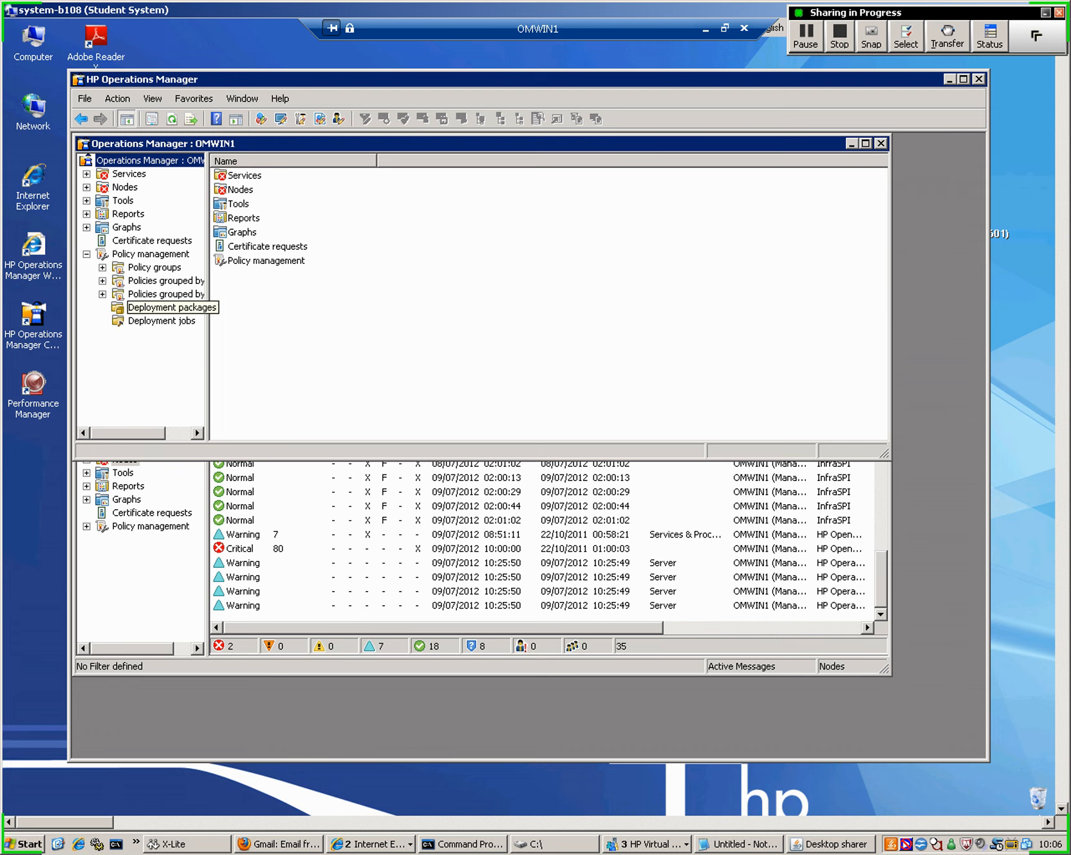
left_click(103, 268)
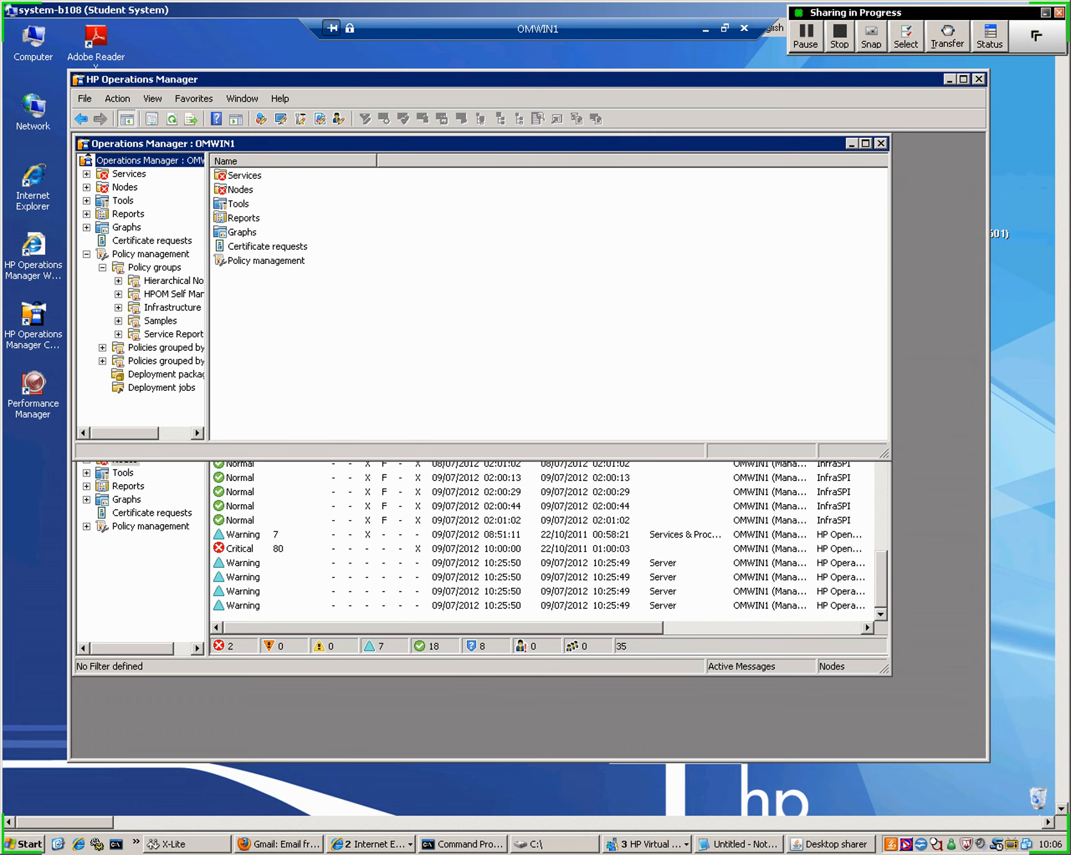
left_click(155, 267)
right_click(165, 268)
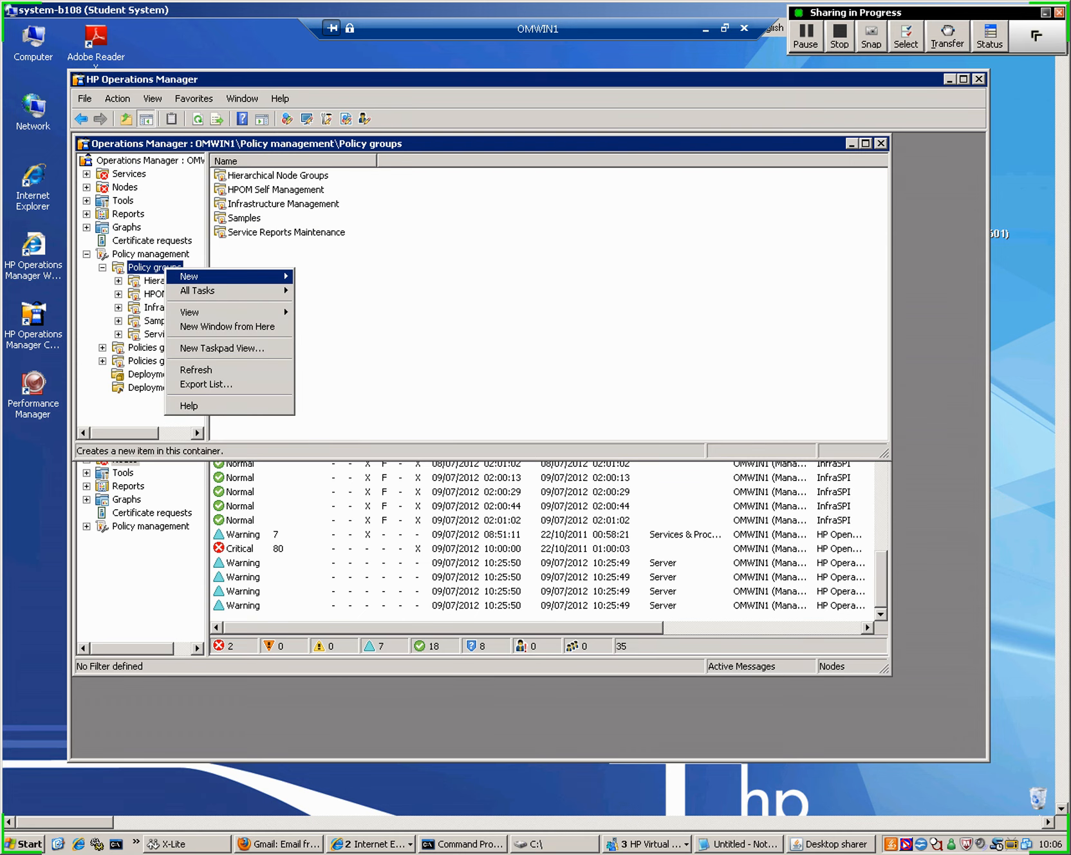
key("Right")
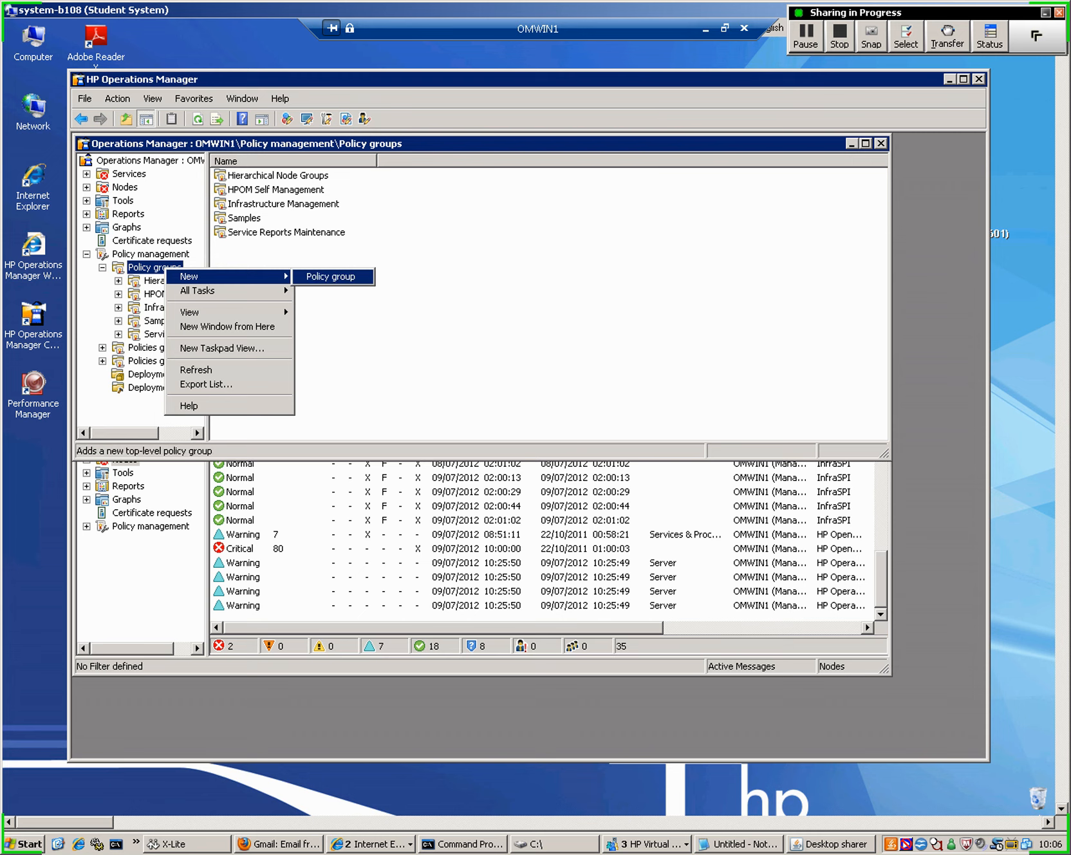
key("Return")
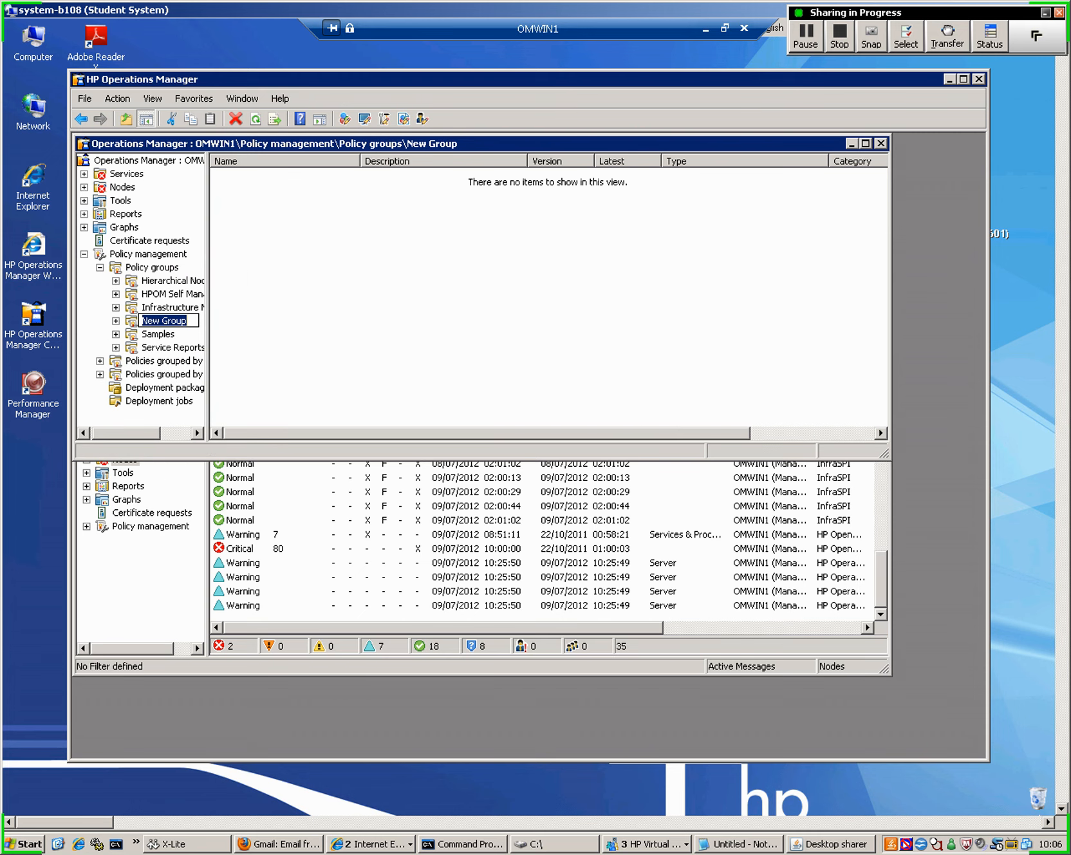
type("M")
type("yOrac")
type("le")
type("Poli")
type("cy")
type("Group")
key("Return")
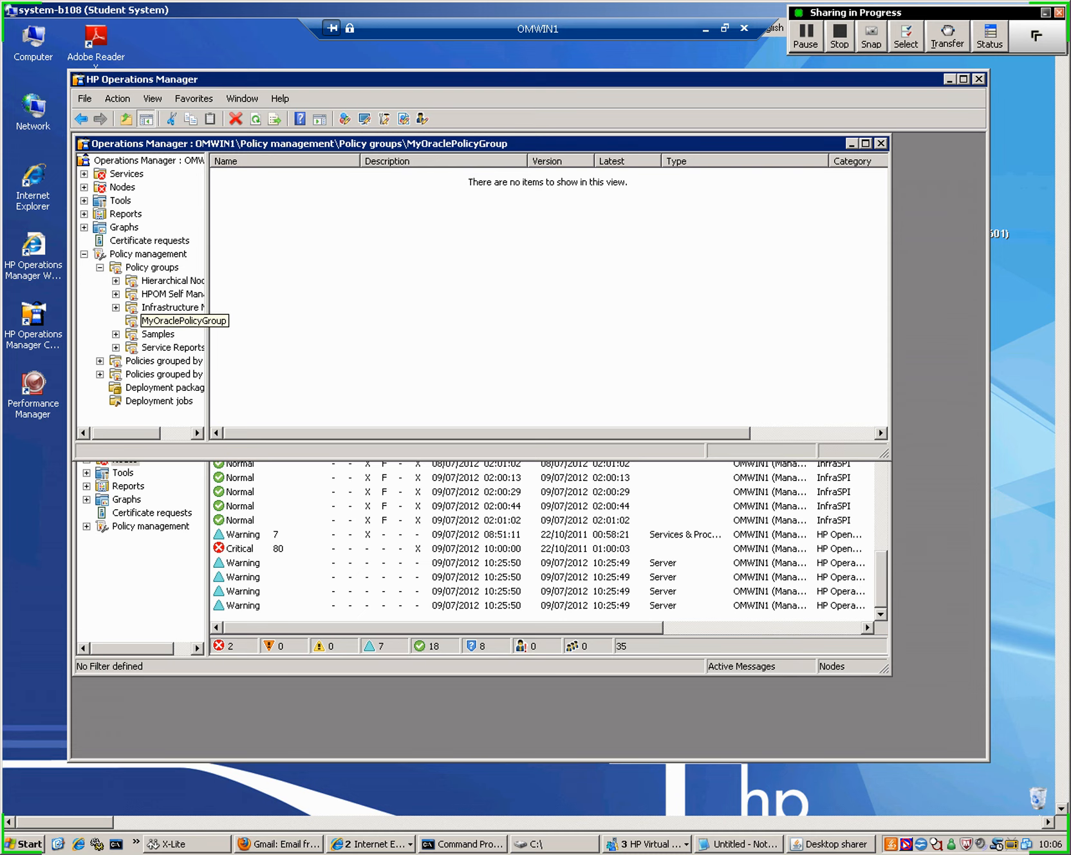
Start a new Logfile Entry policy in MyOraclePolicyGroup with the log file path c:/oracle.log.
left_click(163, 320)
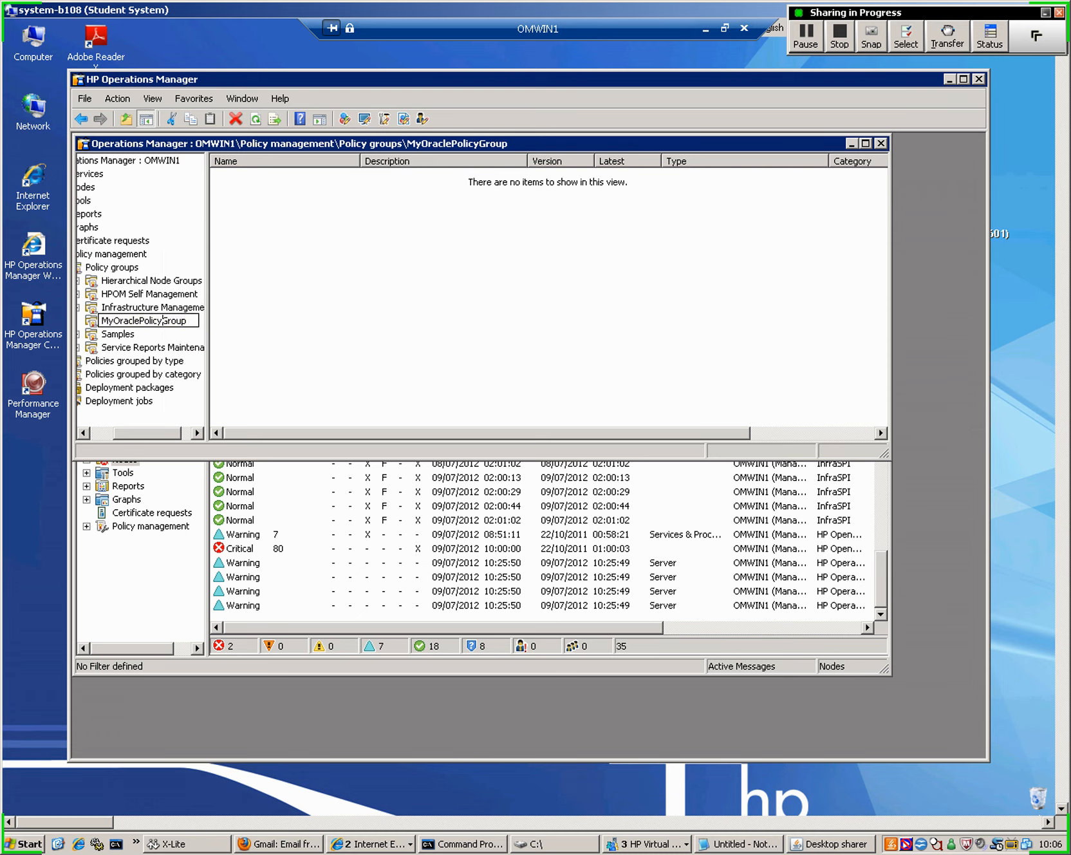
key("Escape")
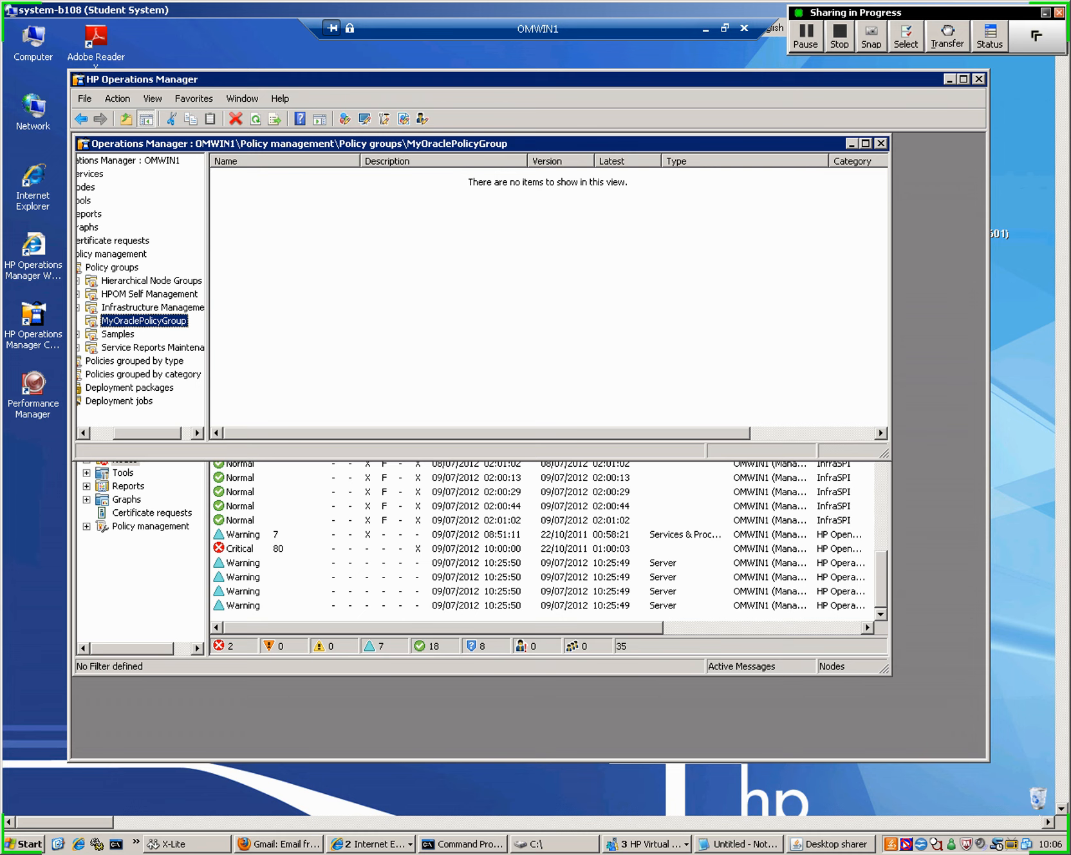
right_click(349, 213)
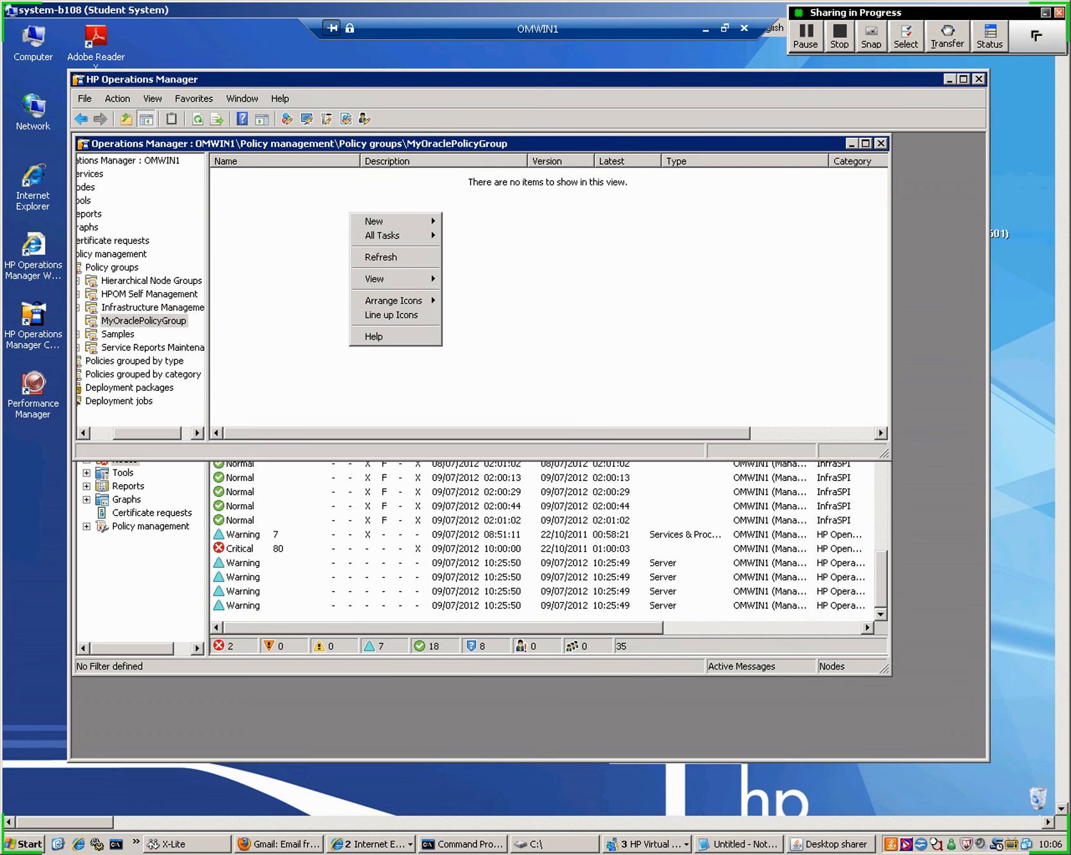
mouse_move(375, 222)
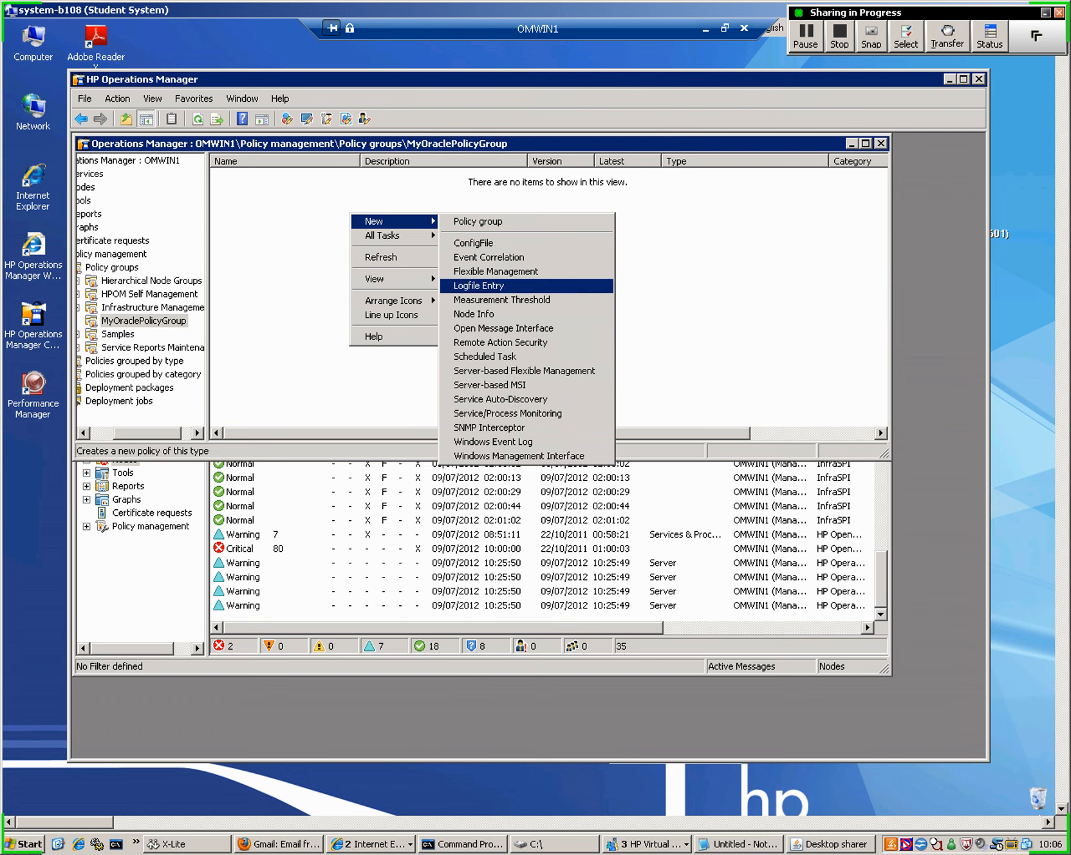
left_click(479, 286)
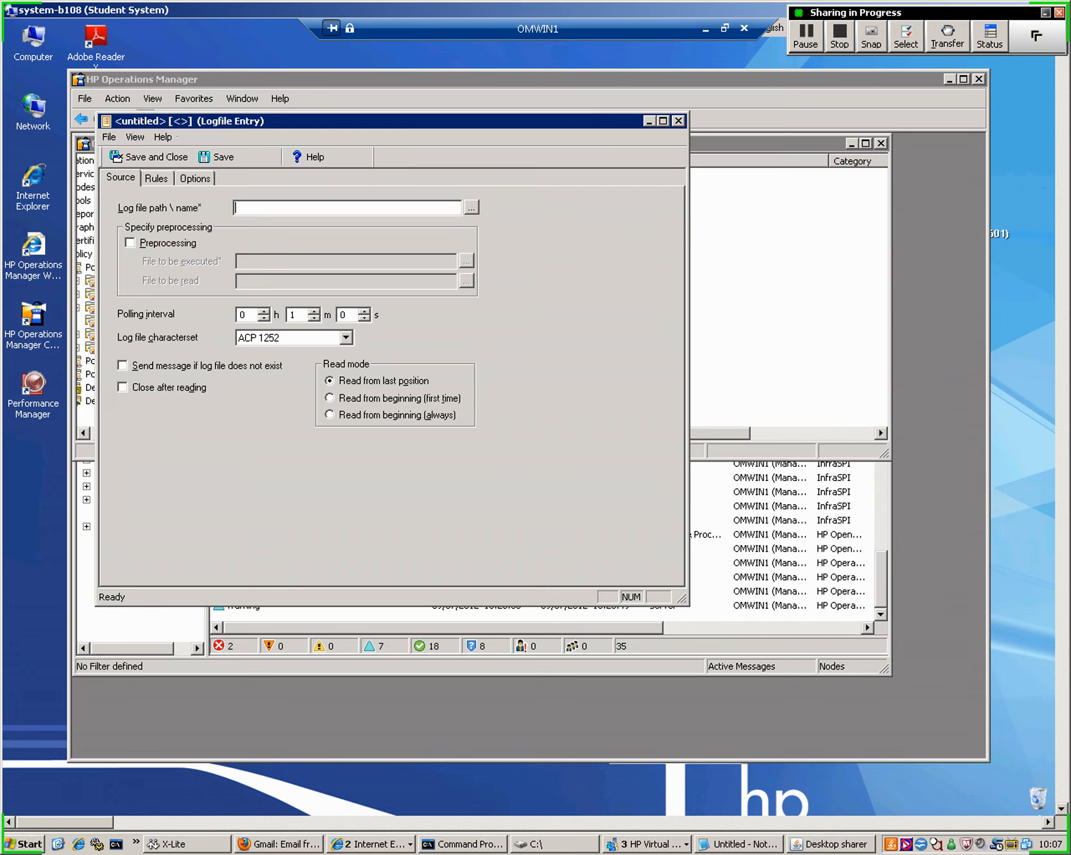
type("c:/oracle.log")
double_click(294, 315)
Add a policy rule described as "Scan for Errors" with a logfile line condition matching Error.
left_click(156, 179)
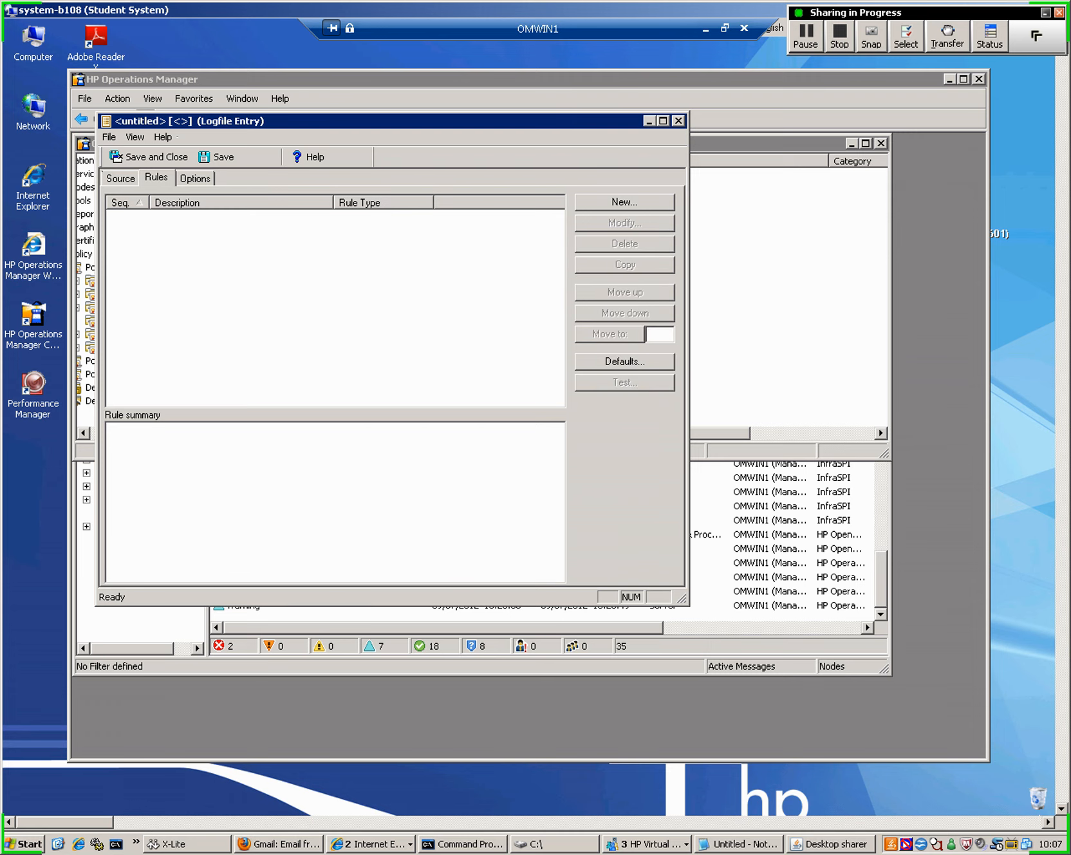
left_click(624, 203)
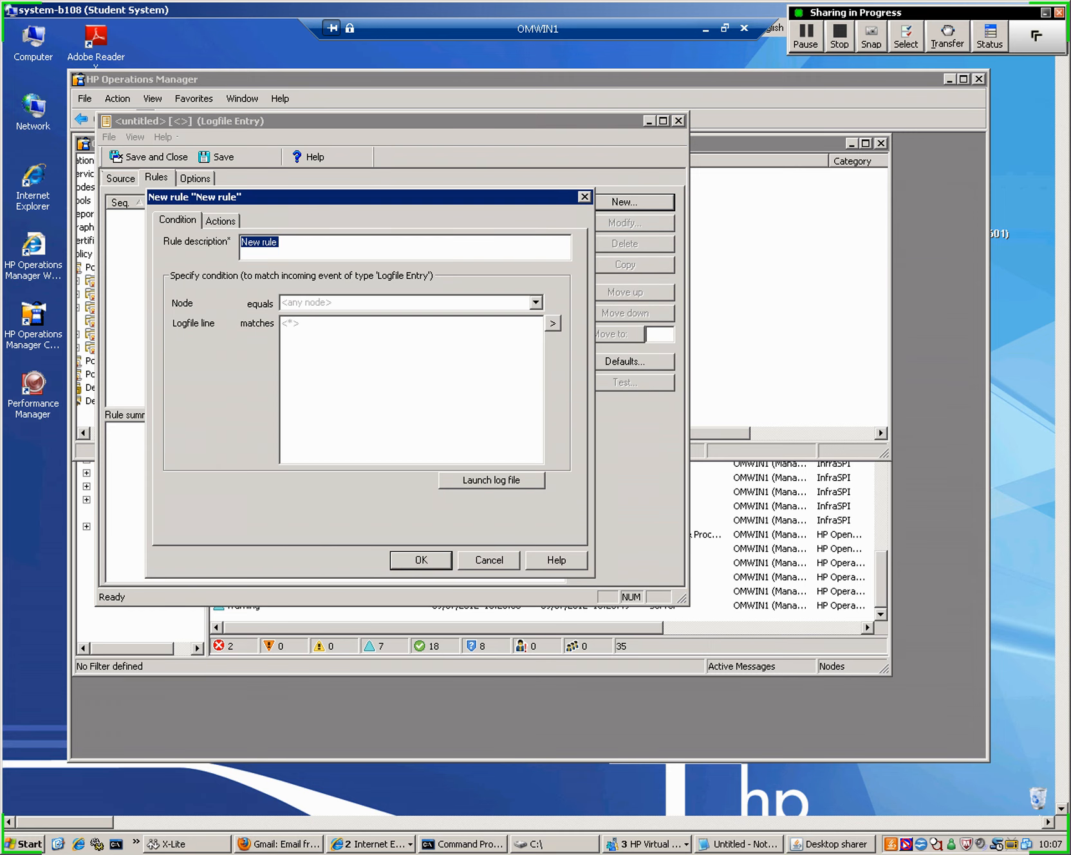
type("San")
key("BackSpace")
key("BackSpace")
type("can for Errors")
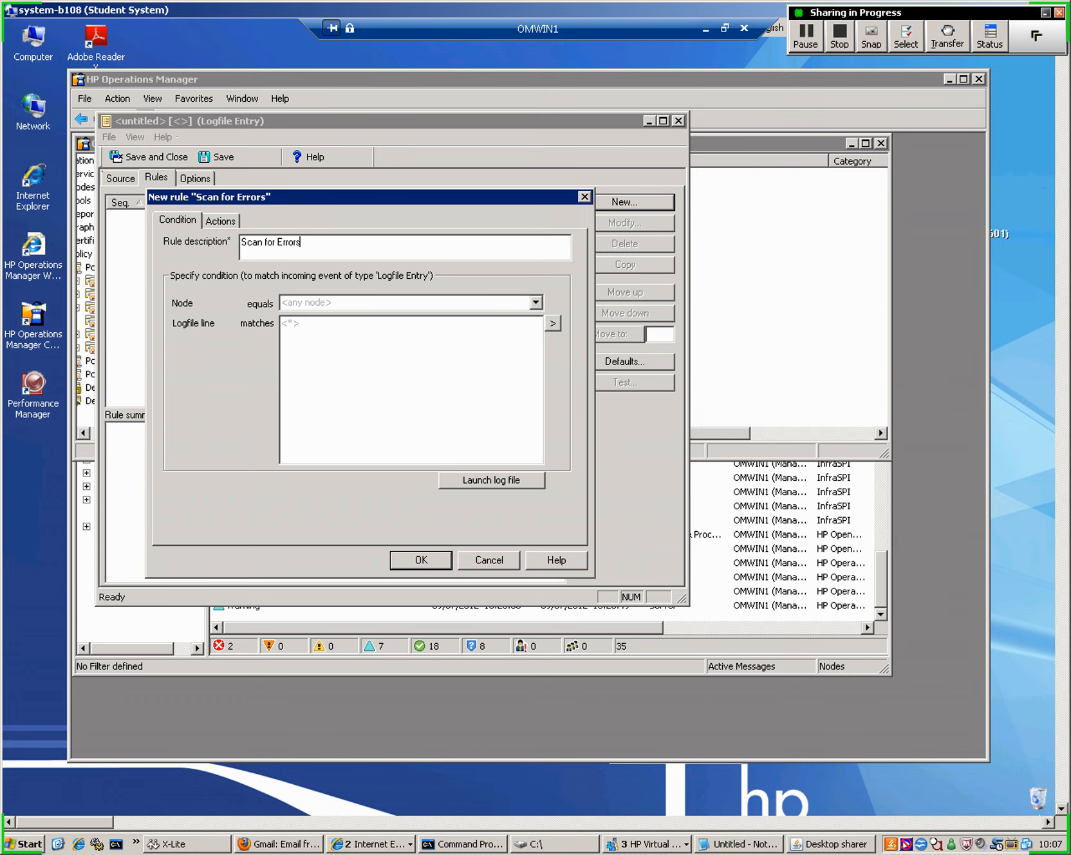
left_click(301, 323)
double_click(300, 323)
type("Error")
key("shift+Home")
Set the rule's outgoing message to message group Oracle with severity Critical.
left_click(220, 220)
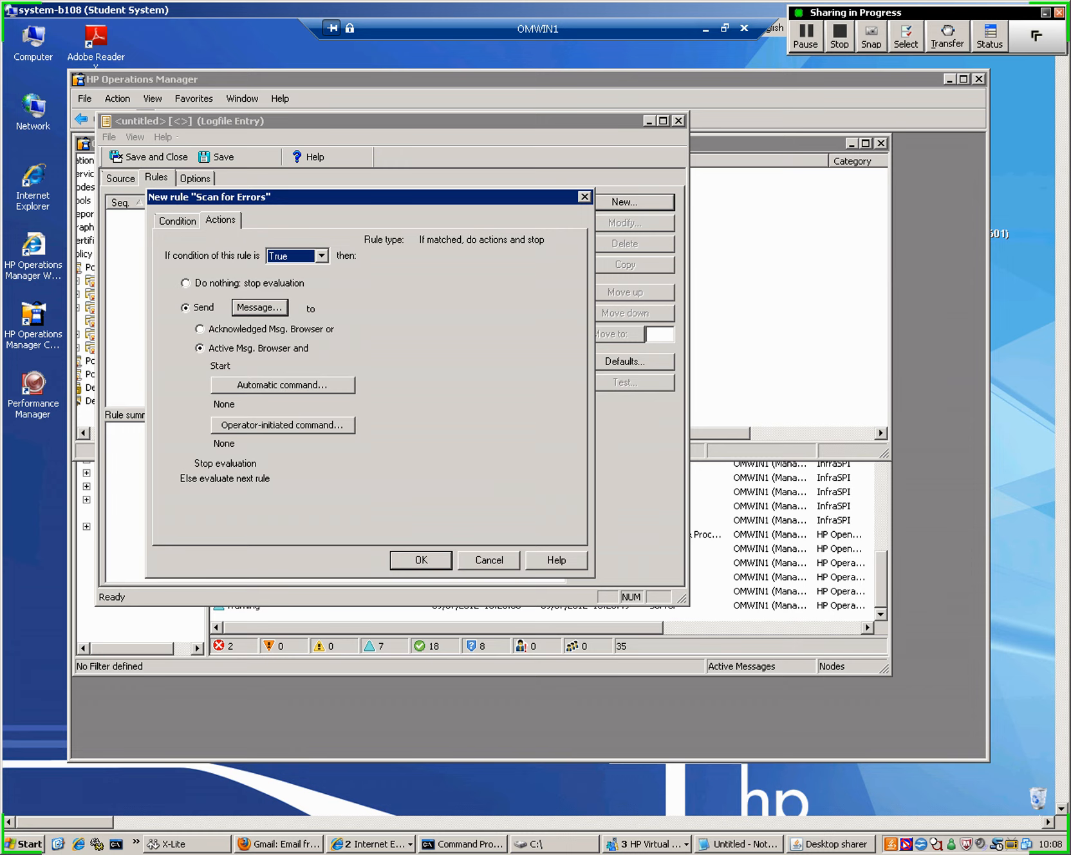
left_click(260, 307)
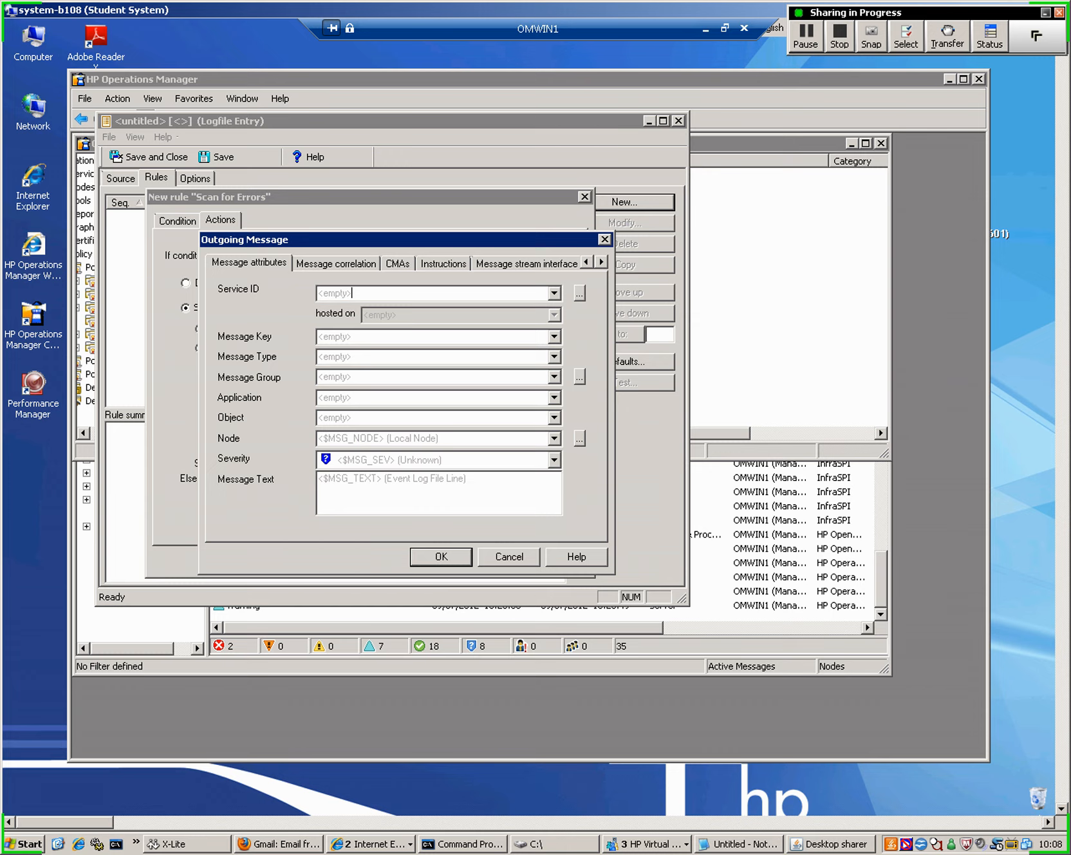
left_click(351, 377)
left_click(351, 418)
left_click(377, 439)
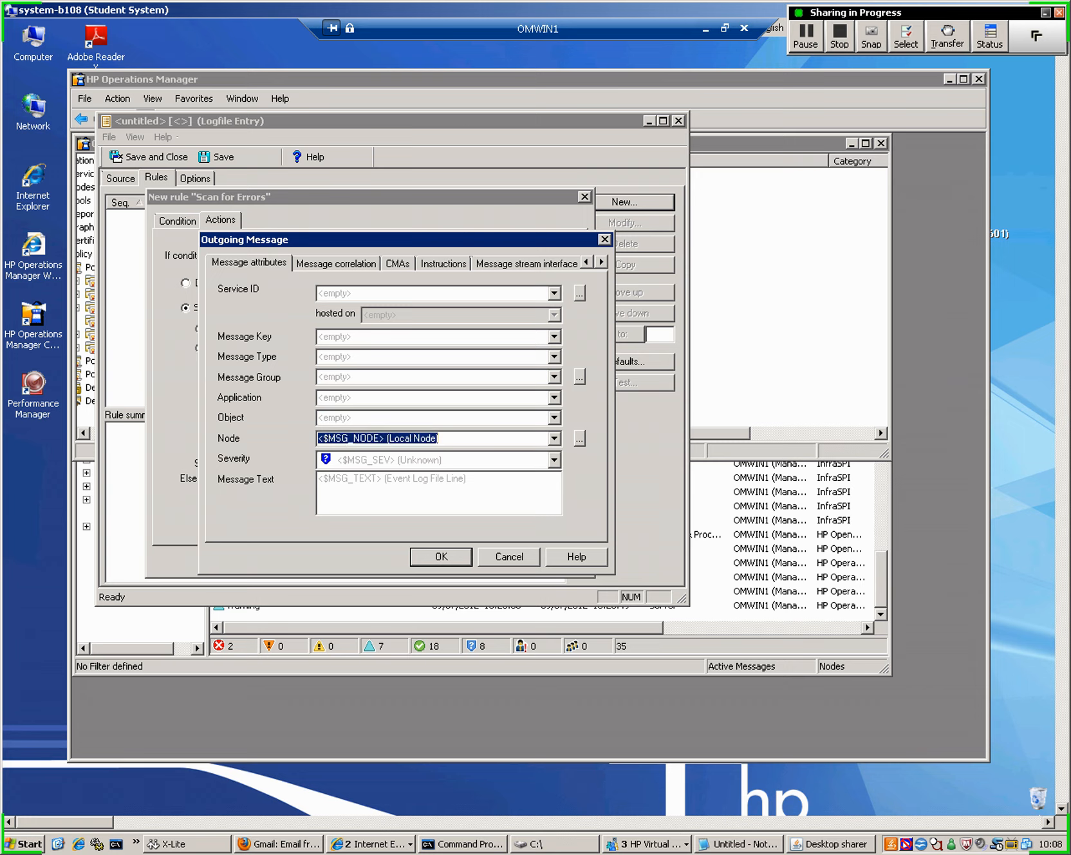
left_click(348, 478)
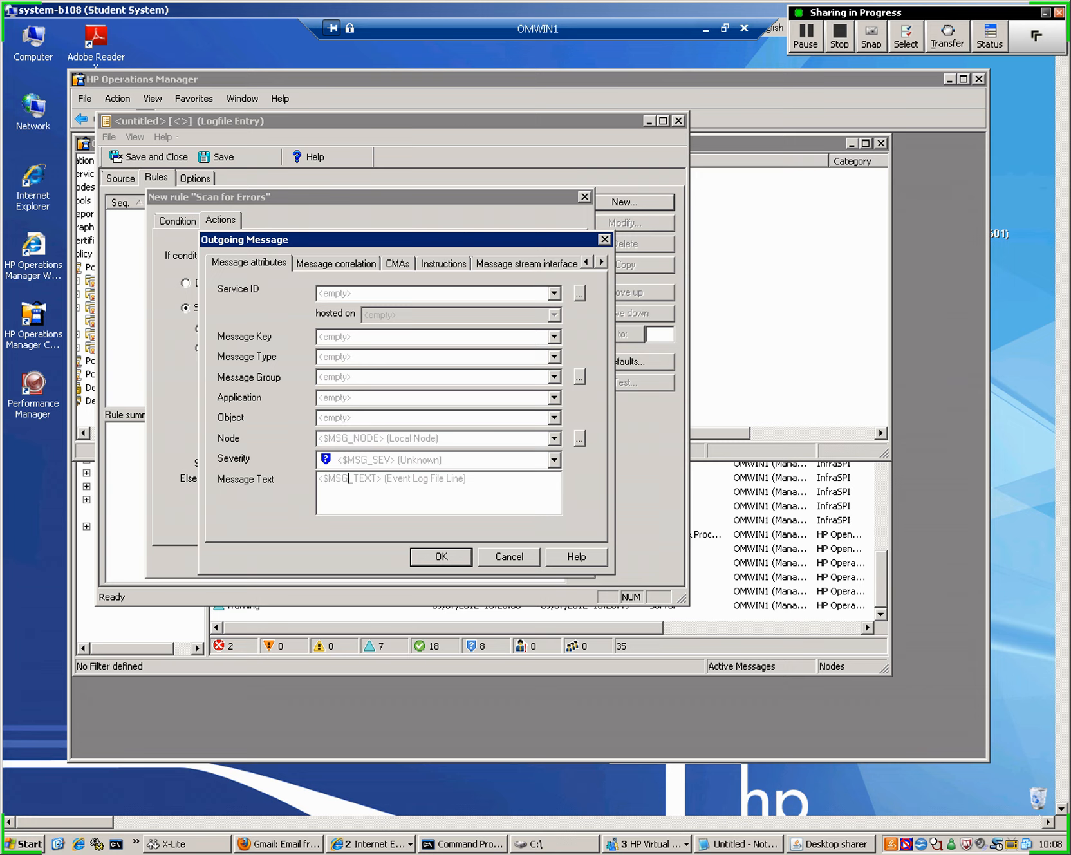
left_click(361, 377)
type("Oracle")
left_click(554, 460)
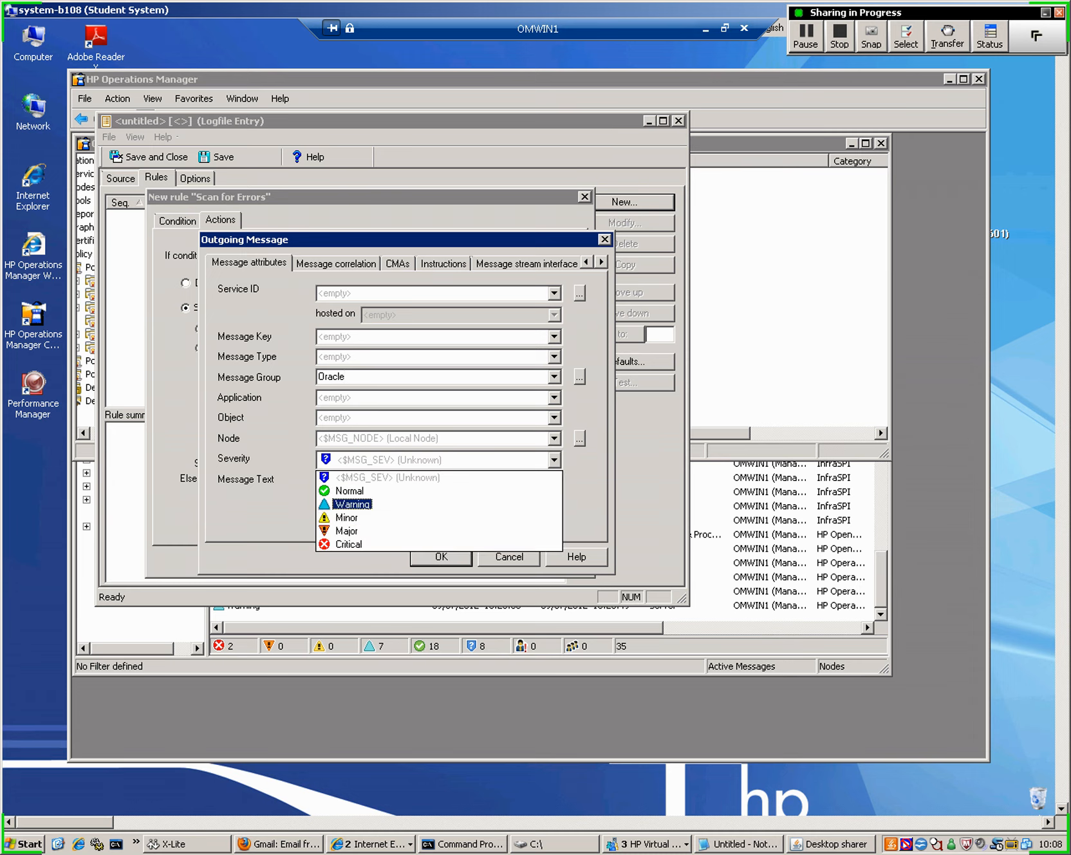
left_click(349, 545)
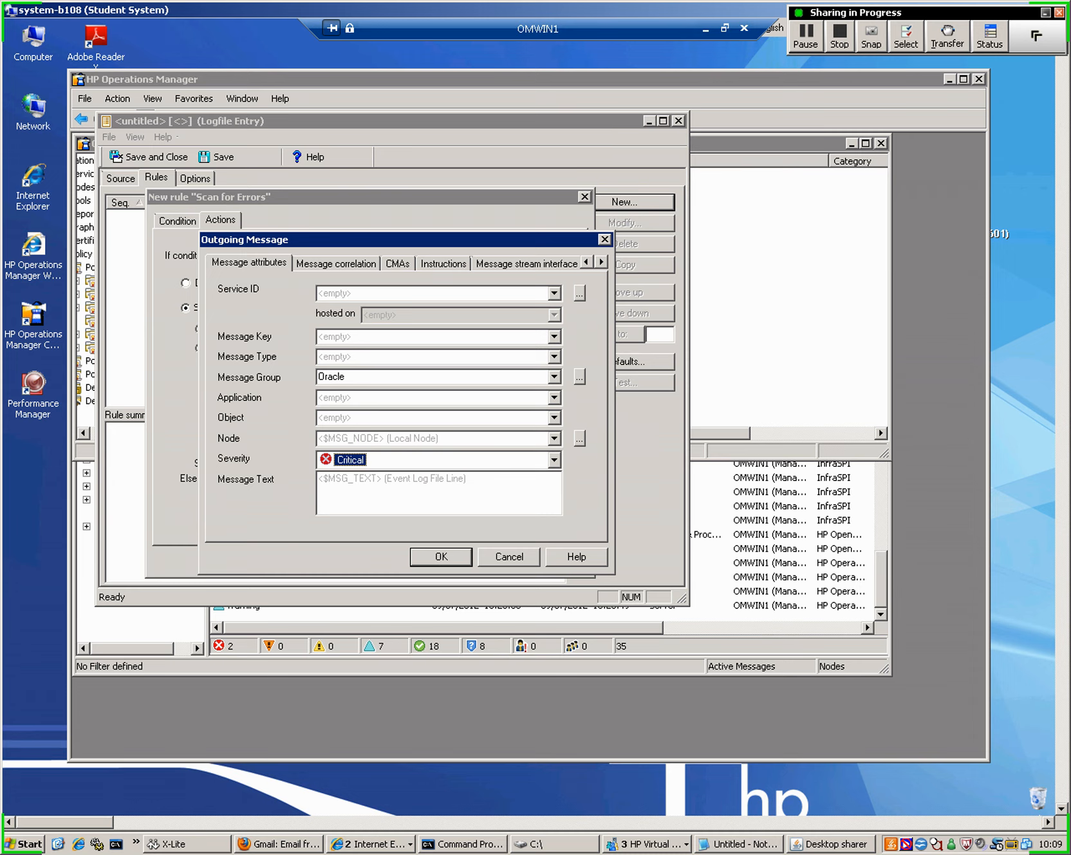
Enter the message's operator instructions: "Connect to server and reboot oracle process with the following command." and "restart oracle" on a second line.
left_click(443, 263)
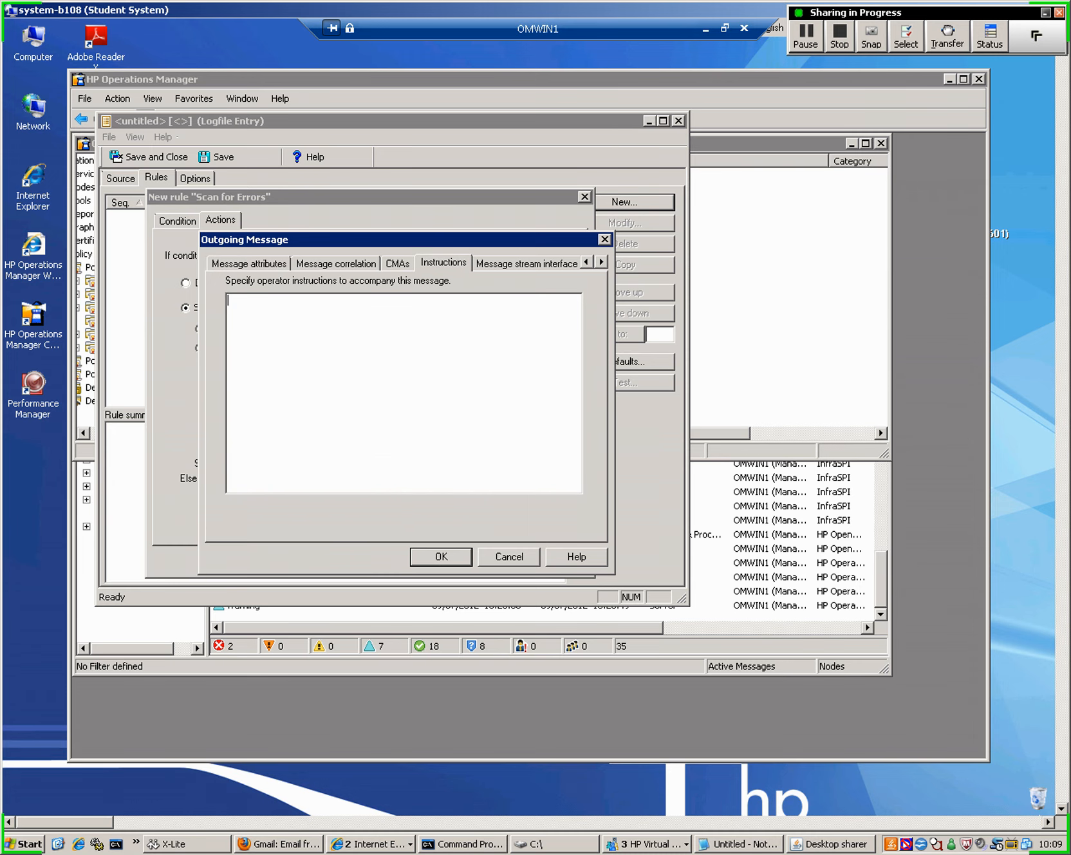
type("Connect to server and reboot oracle pr")
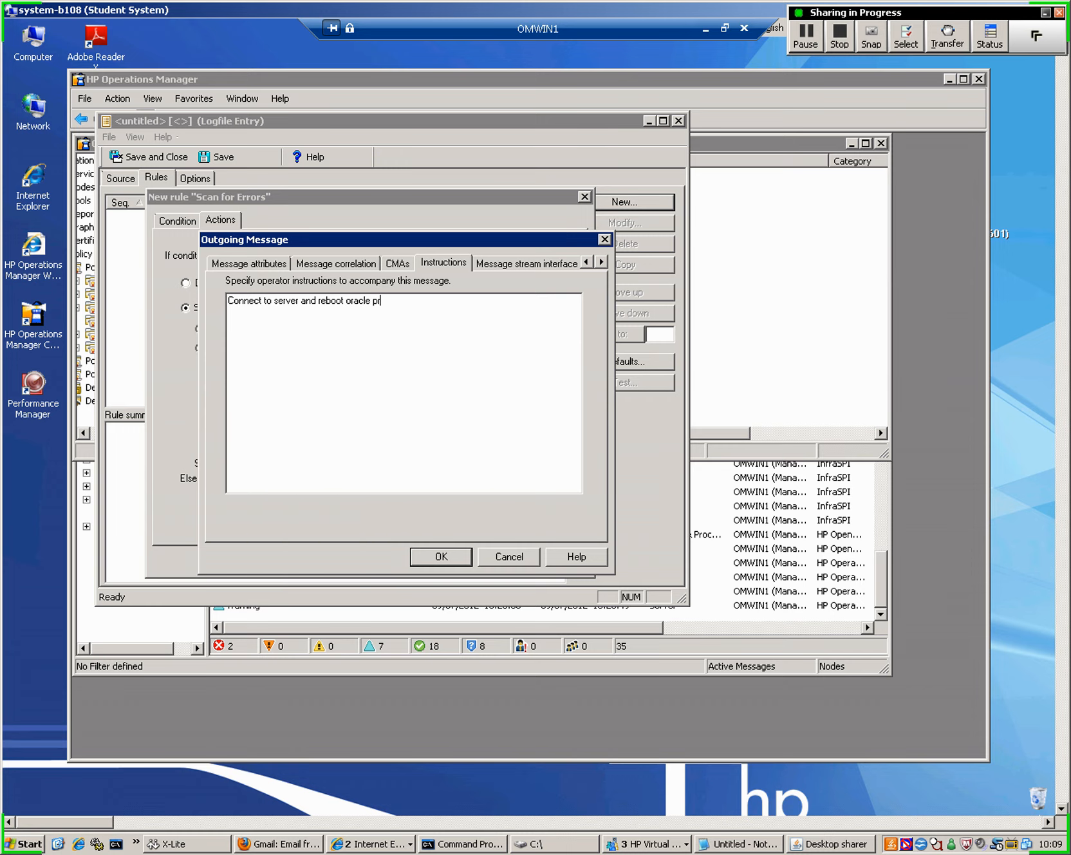
type("oscess witht")
key("BackSpace")
key("BackSpace")
type("the folloin")
key("BackSpace")
type("ing command.")
key("Return")
type("re")
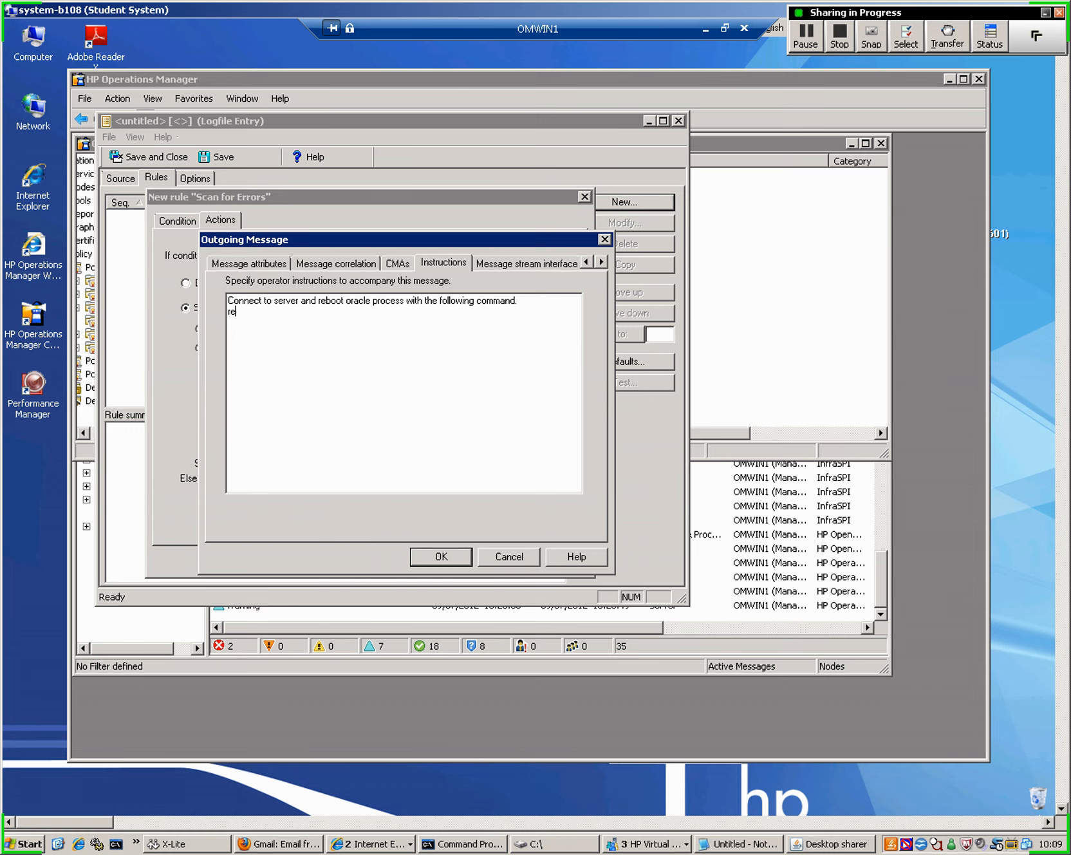
type("start oracle")
Copy the operator instructions into a new Notepad document, and accept the outgoing message settings back in HP Operations Manager.
left_click_drag(239, 312, 227, 300)
key("ctrl+c")
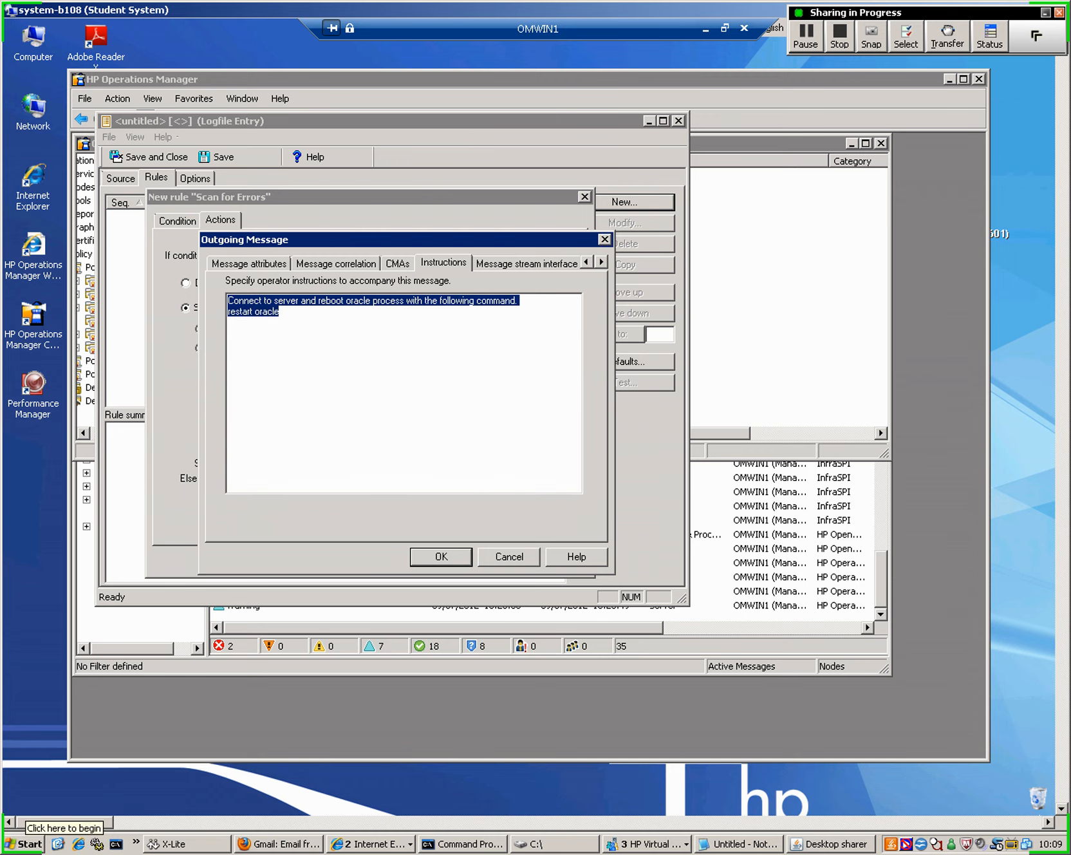
left_click(23, 843)
left_click(63, 791)
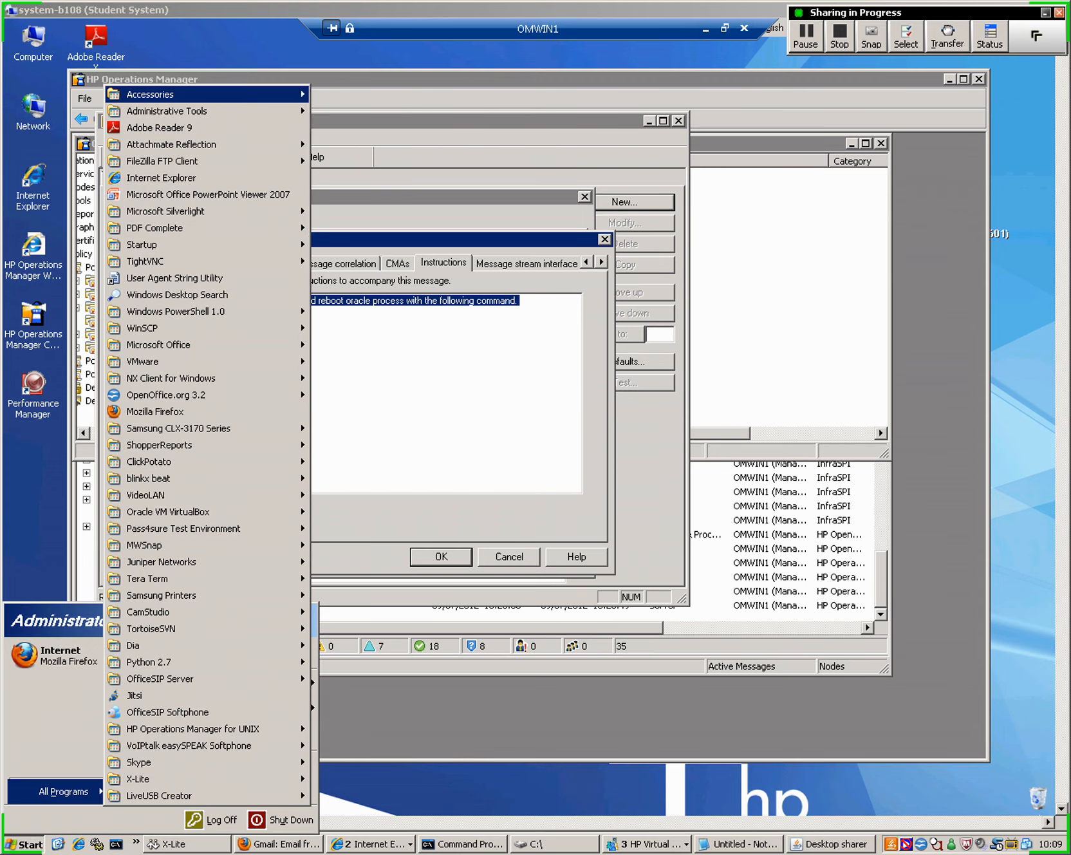
mouse_move(150, 94)
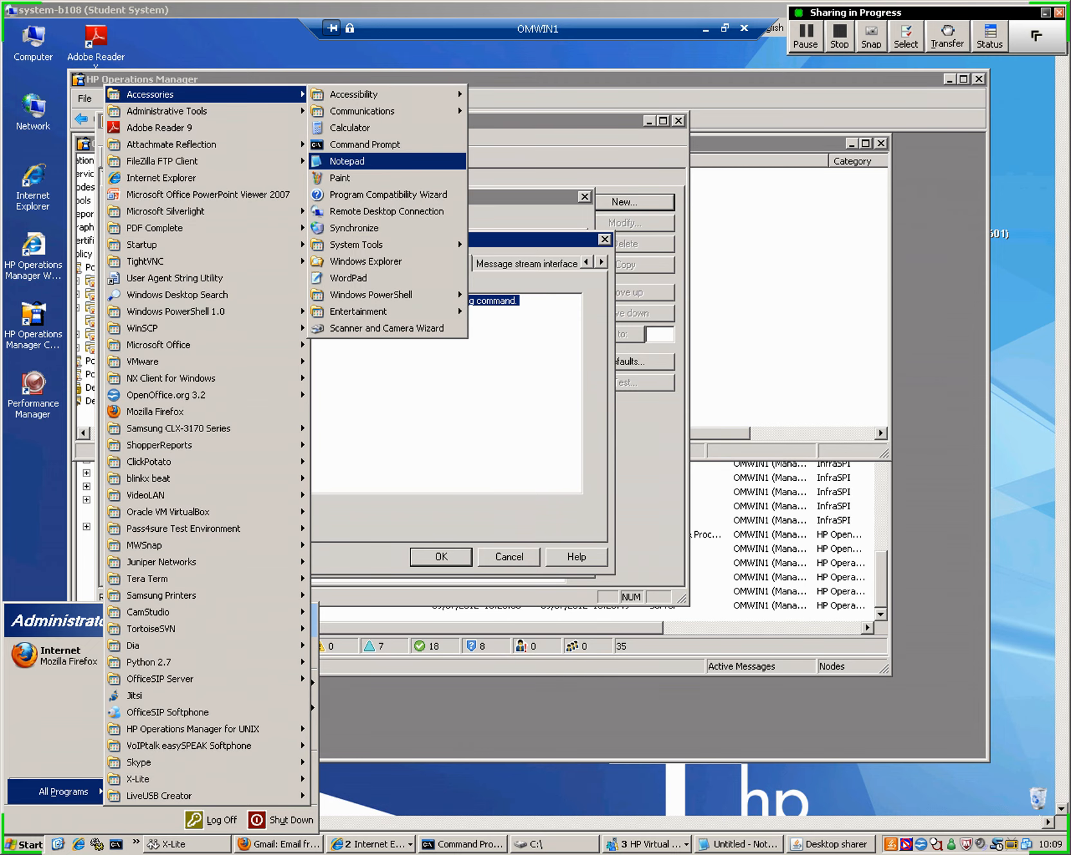
left_click(360, 161)
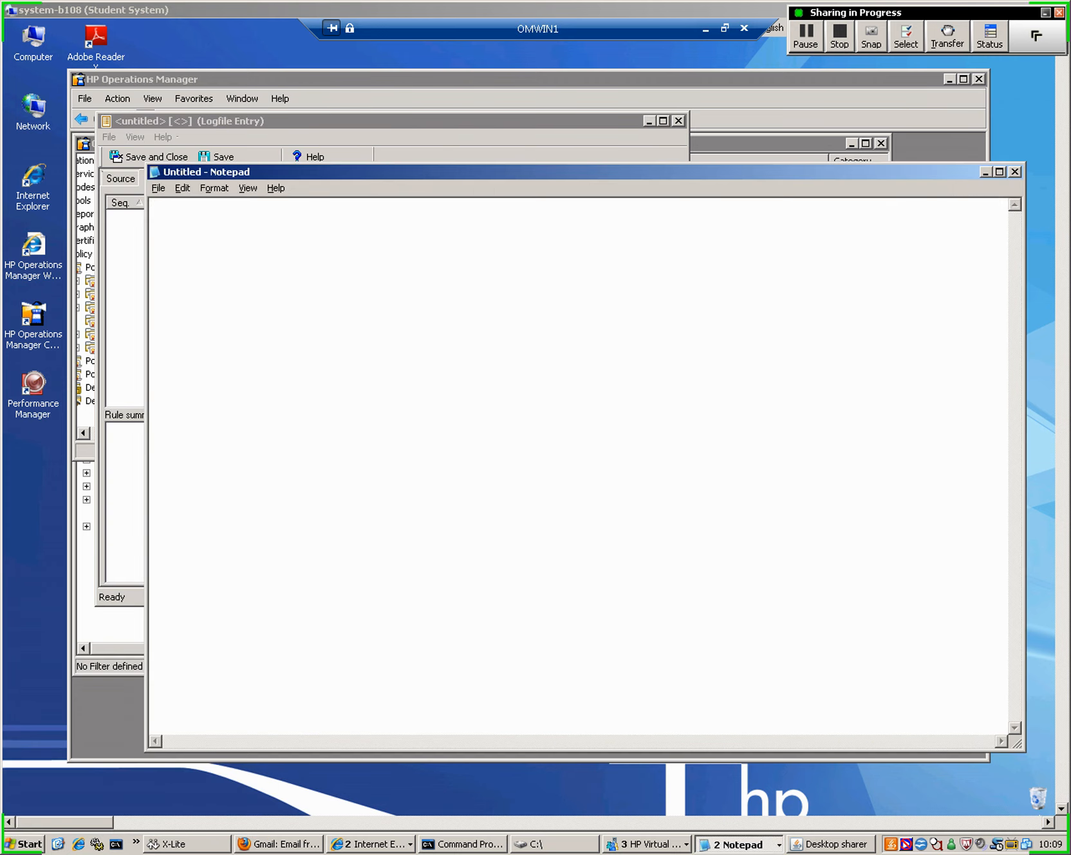
left_click(215, 188)
left_click(226, 219)
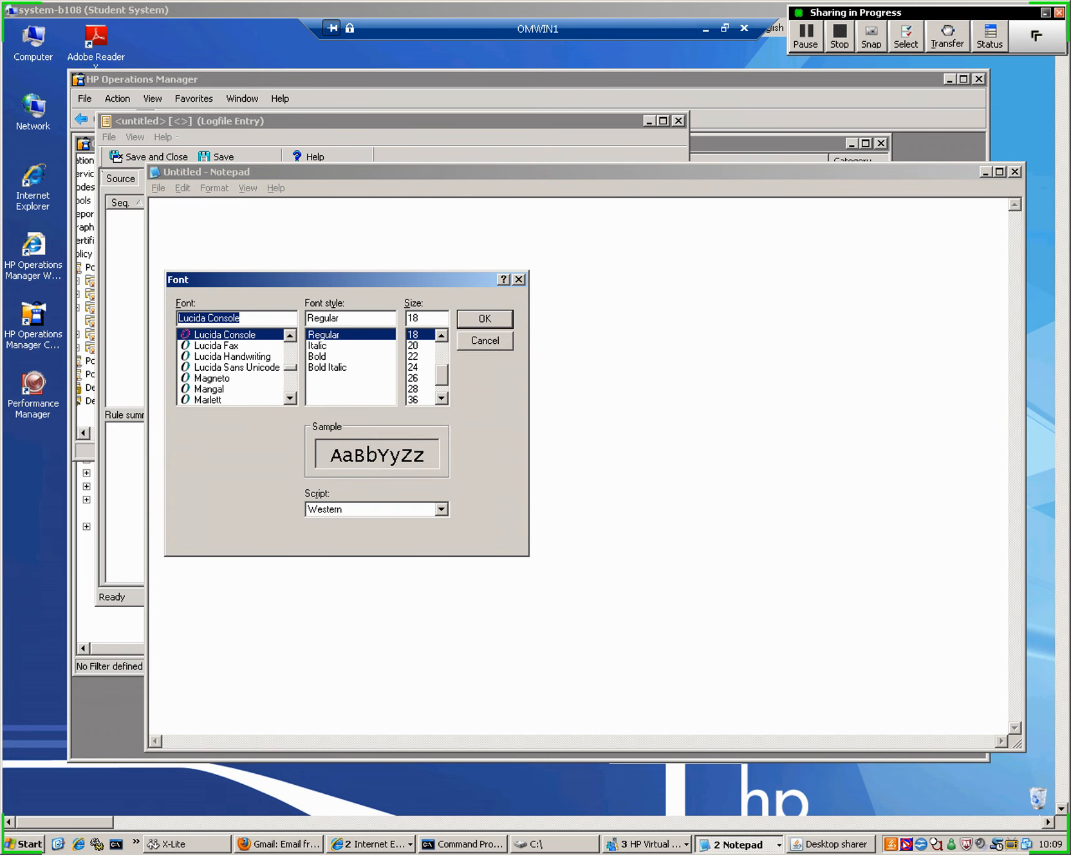
key("Return")
key("ctrl+v")
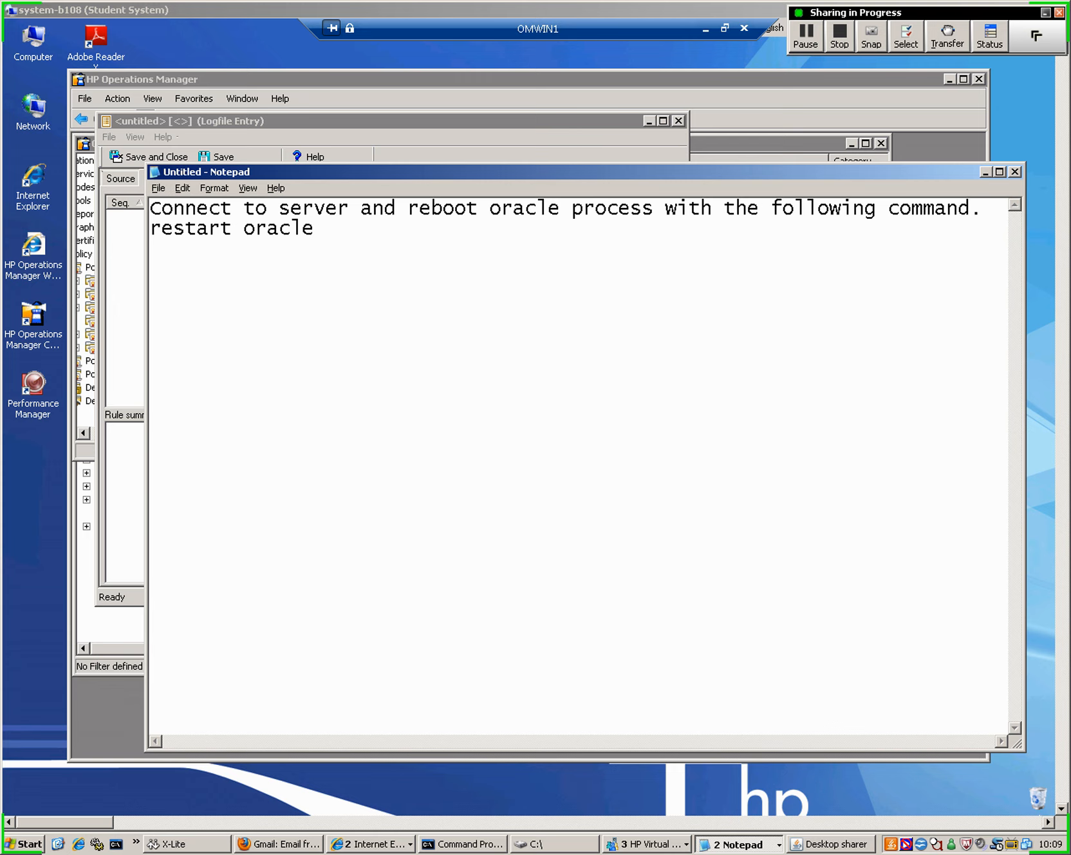
left_click(986, 171)
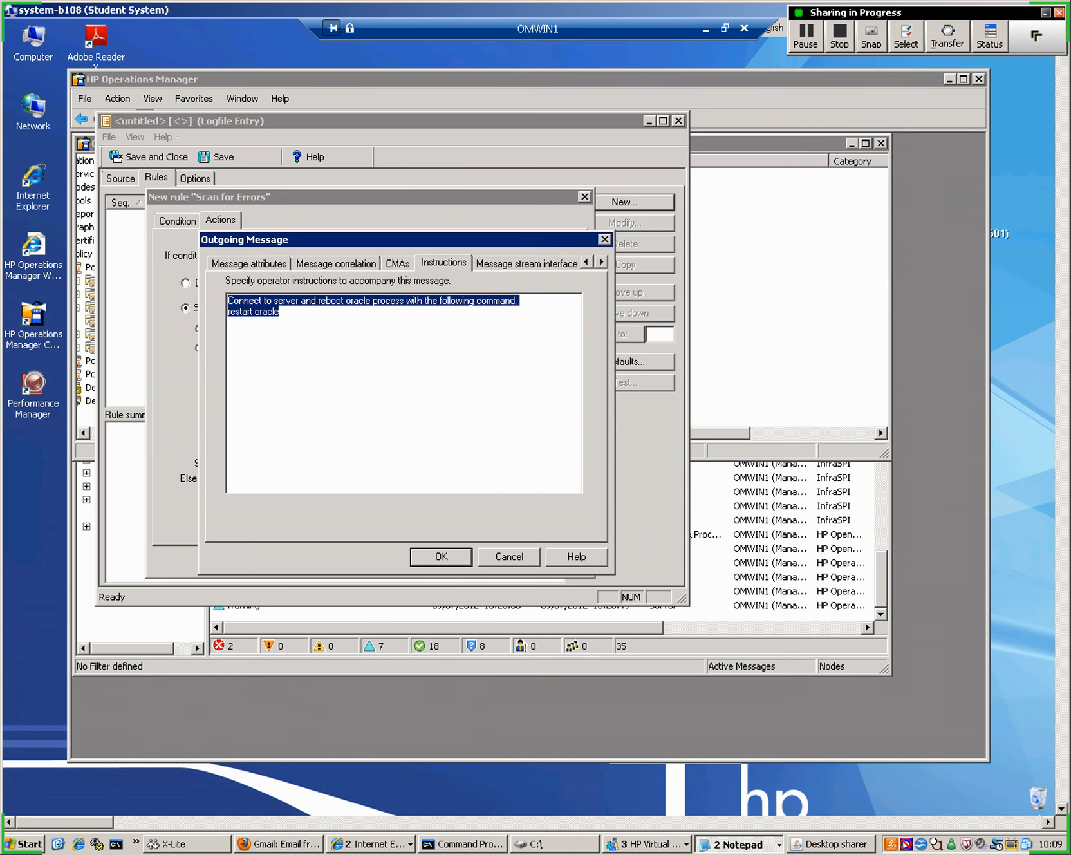
left_click(441, 557)
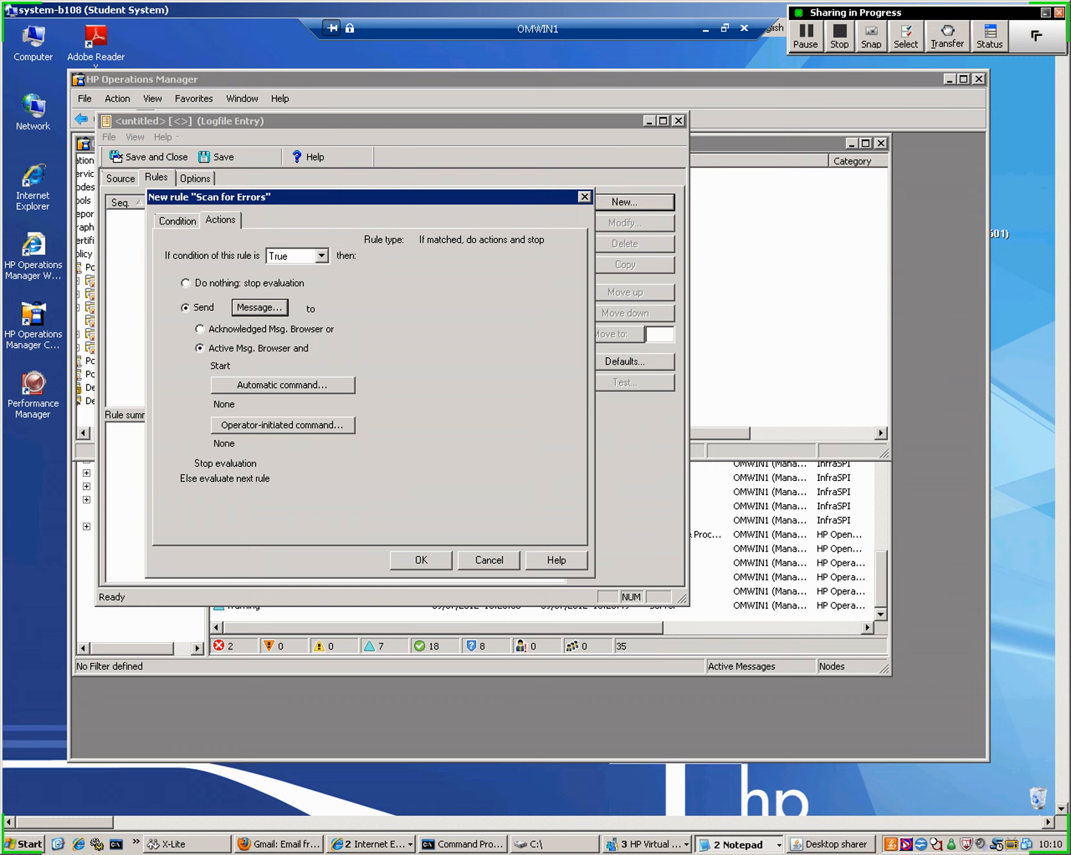
Set the rule's automatic command to "cmd /c dir c:".
left_click(283, 385)
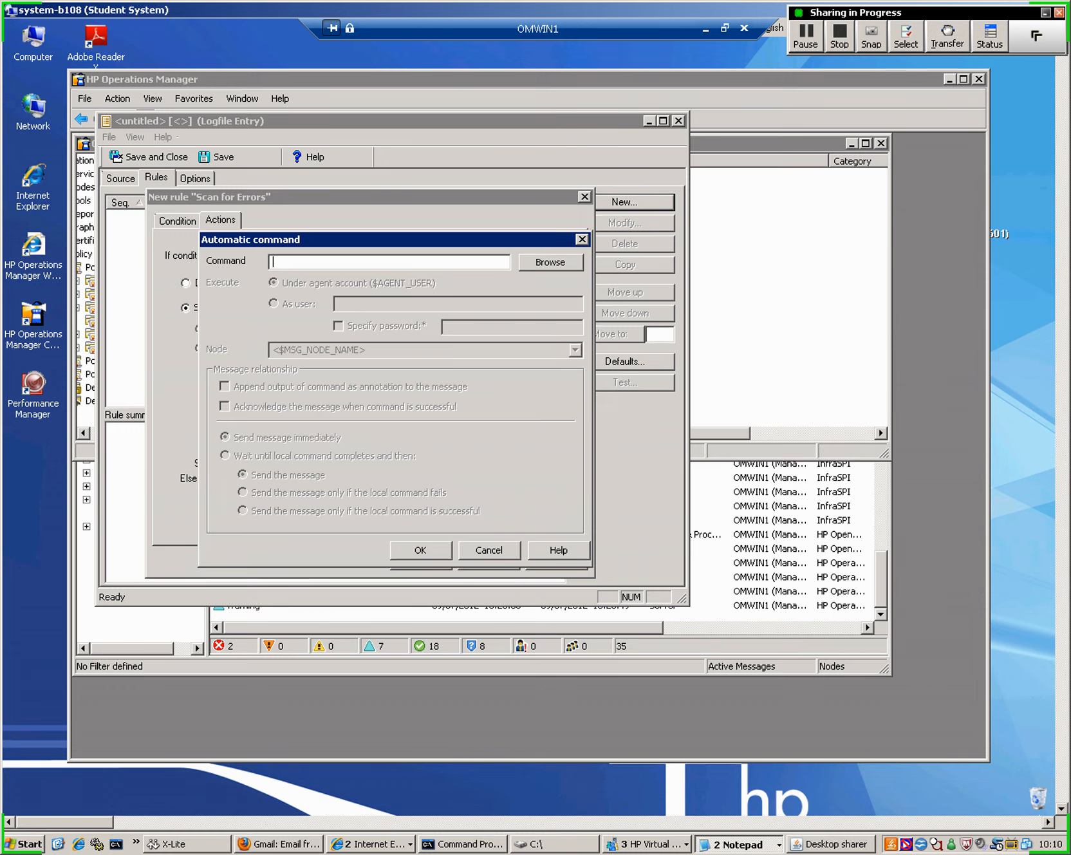
type("c")
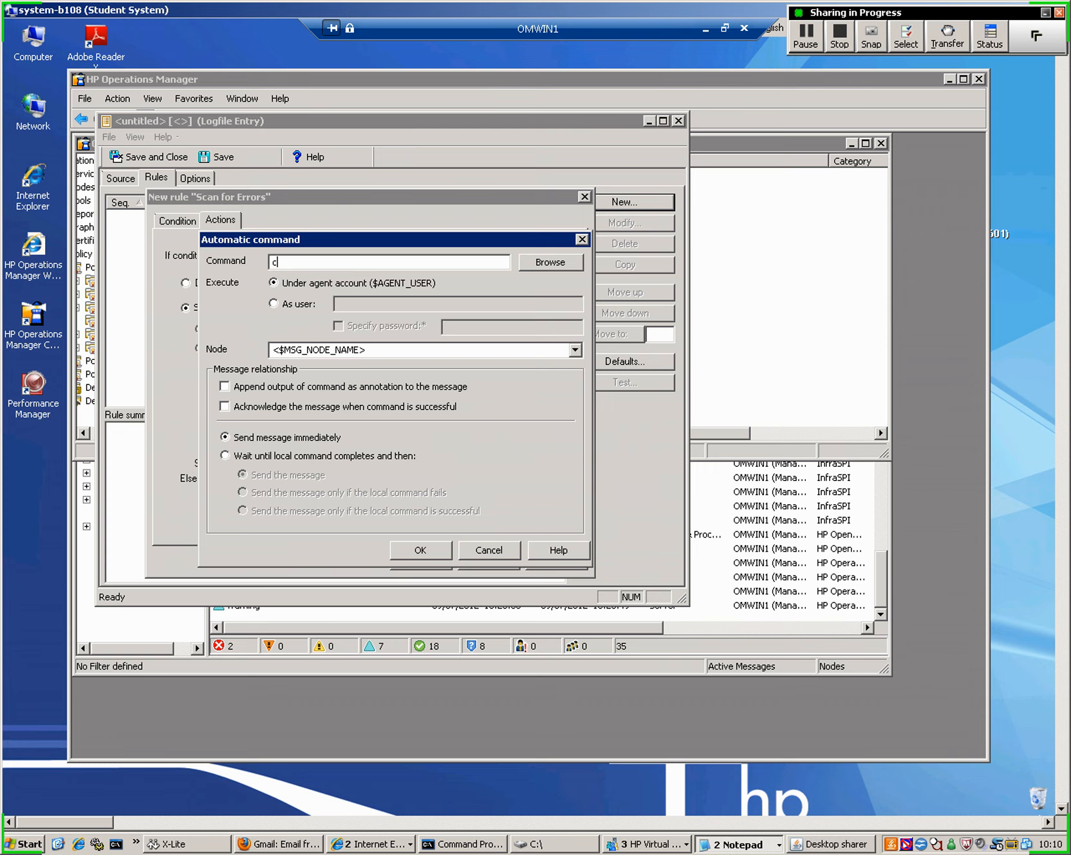
type("dm")
key("BackSpace")
key("BackSpace")
key("BackSpace")
type("m")
type("d /v")
key("BackSpace")
type("c dir c:")
Copy the automatic command over the existing text in Notepad, highlight its "cmd /c" part and return to HP Operations Manager.
key("shift+Home")
key("ctrl+c")
left_click(772, 843)
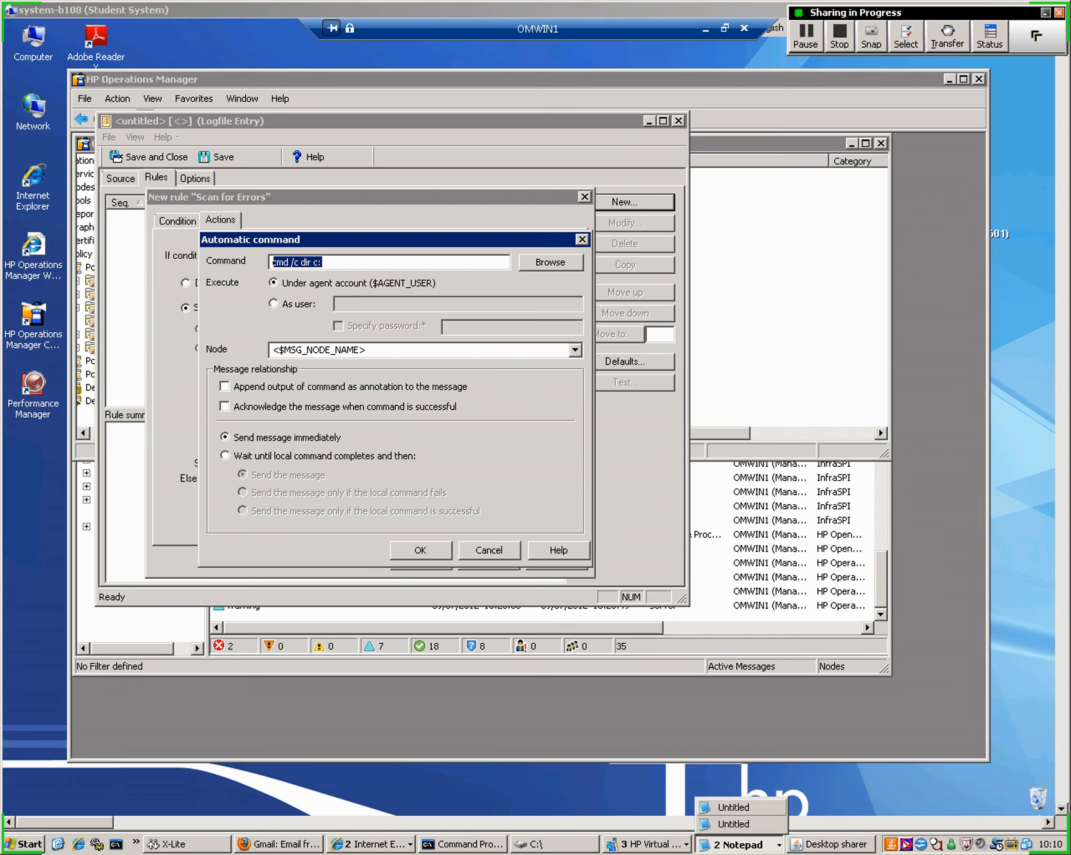
left_click(734, 807)
key("ctrl+a")
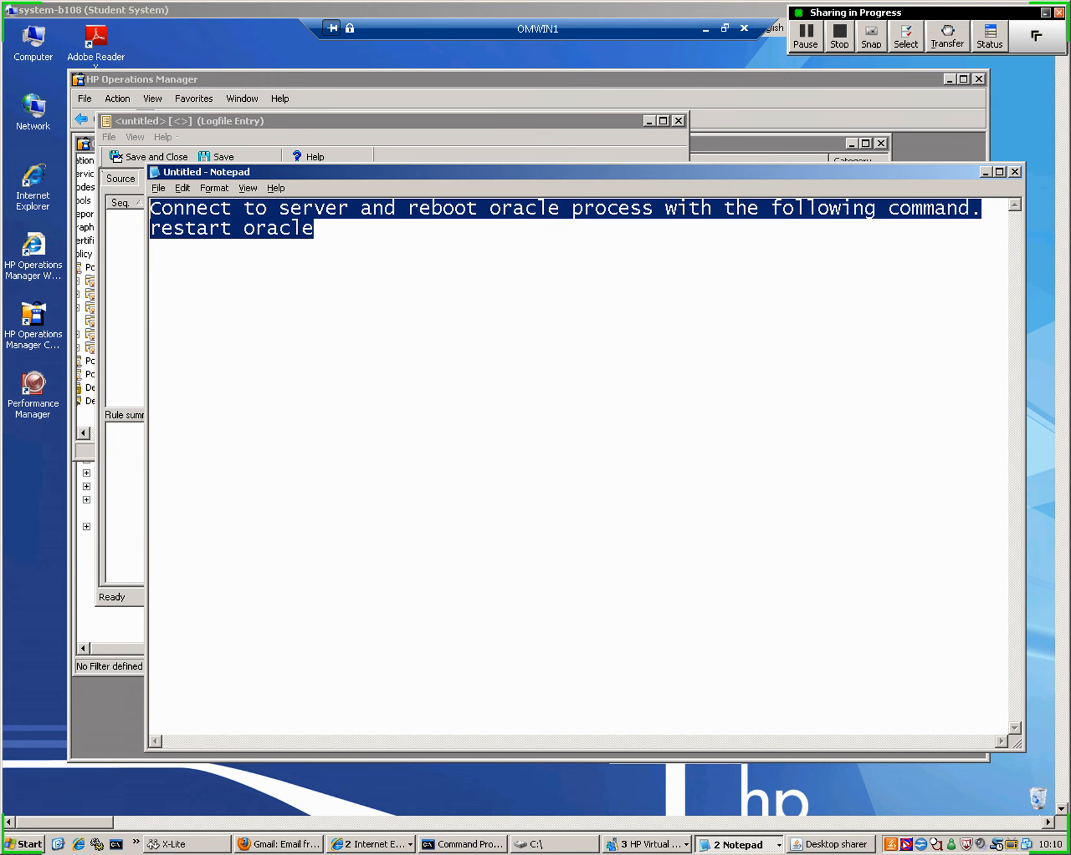
key("ctrl+v")
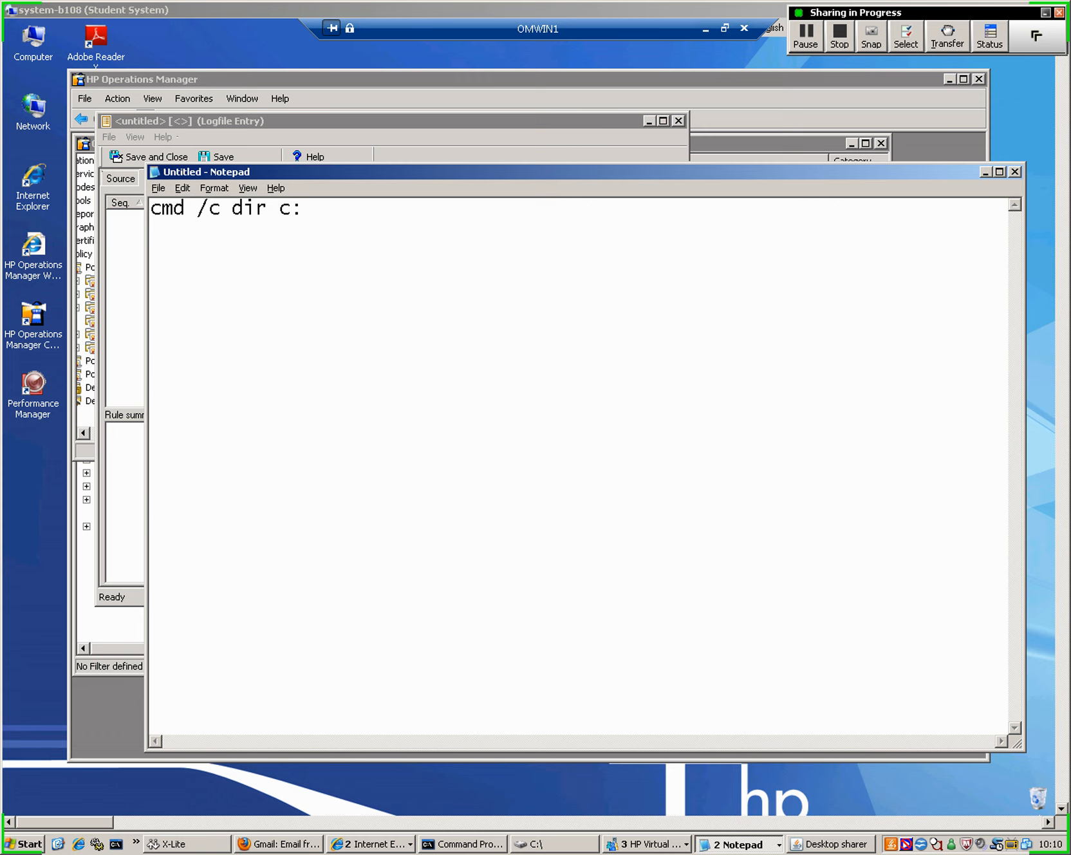
left_click_drag(151, 208, 232, 208)
key("alt+Tab")
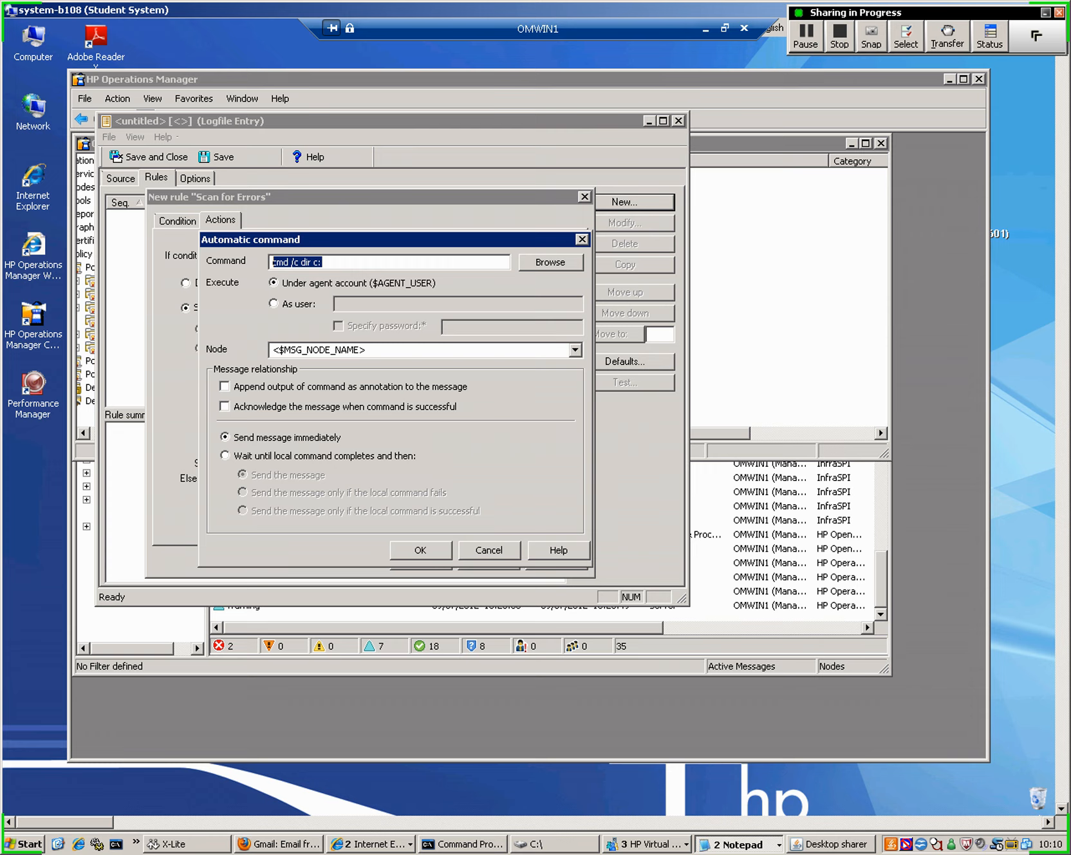
Append the automatic command's output to the message as an annotation, and set the operator-initiated command to "cmd /c dir c:".
left_click(225, 386)
key("Return")
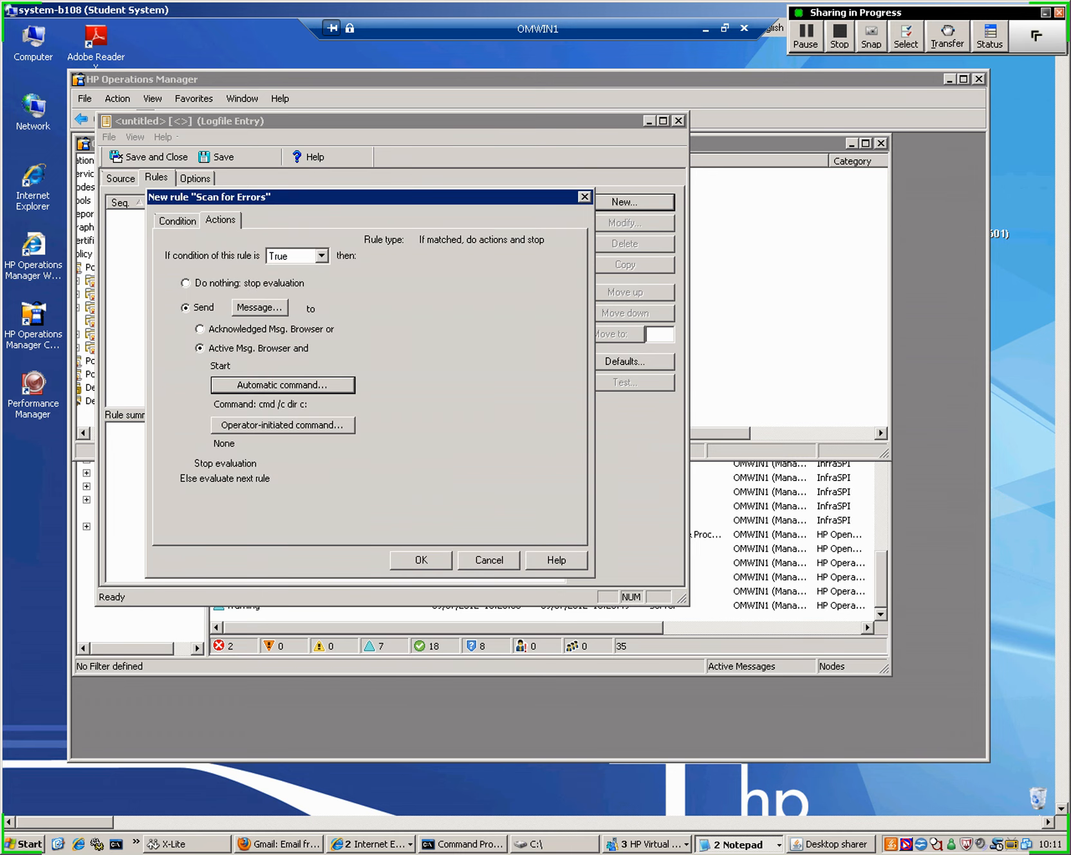
key("Tab")
key("Return")
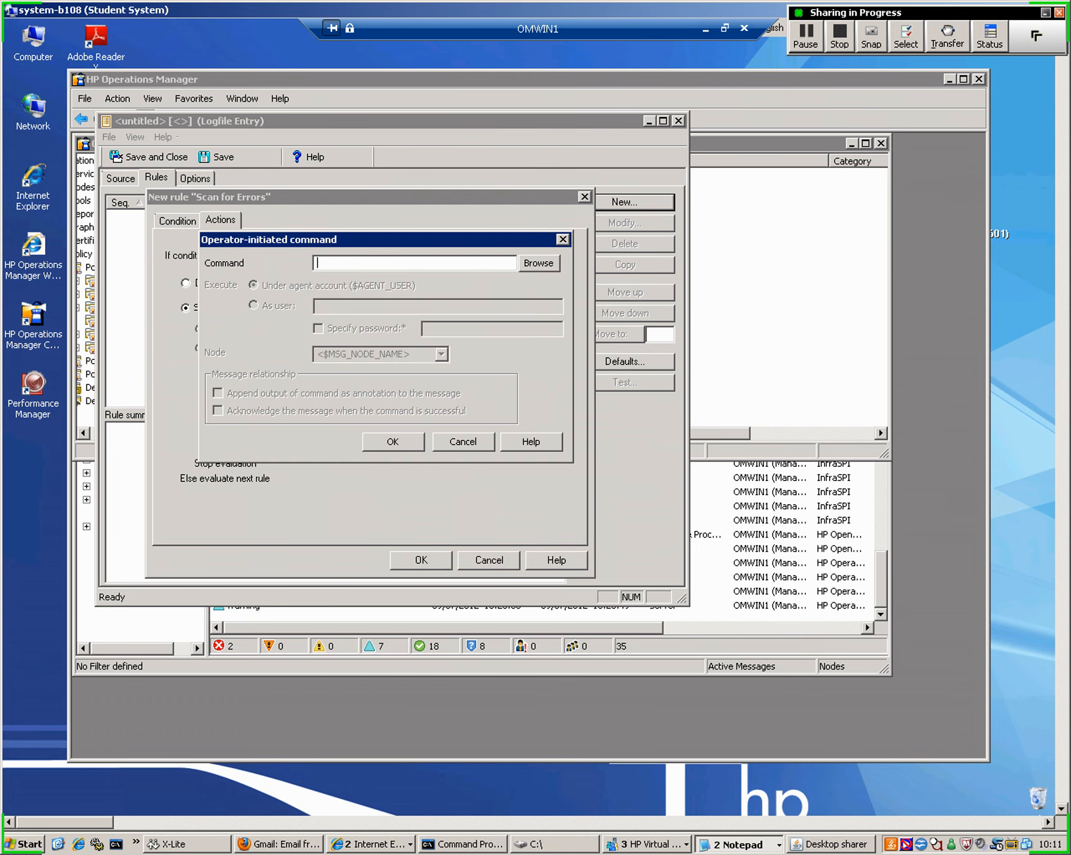
type("cmd /c dir c:")
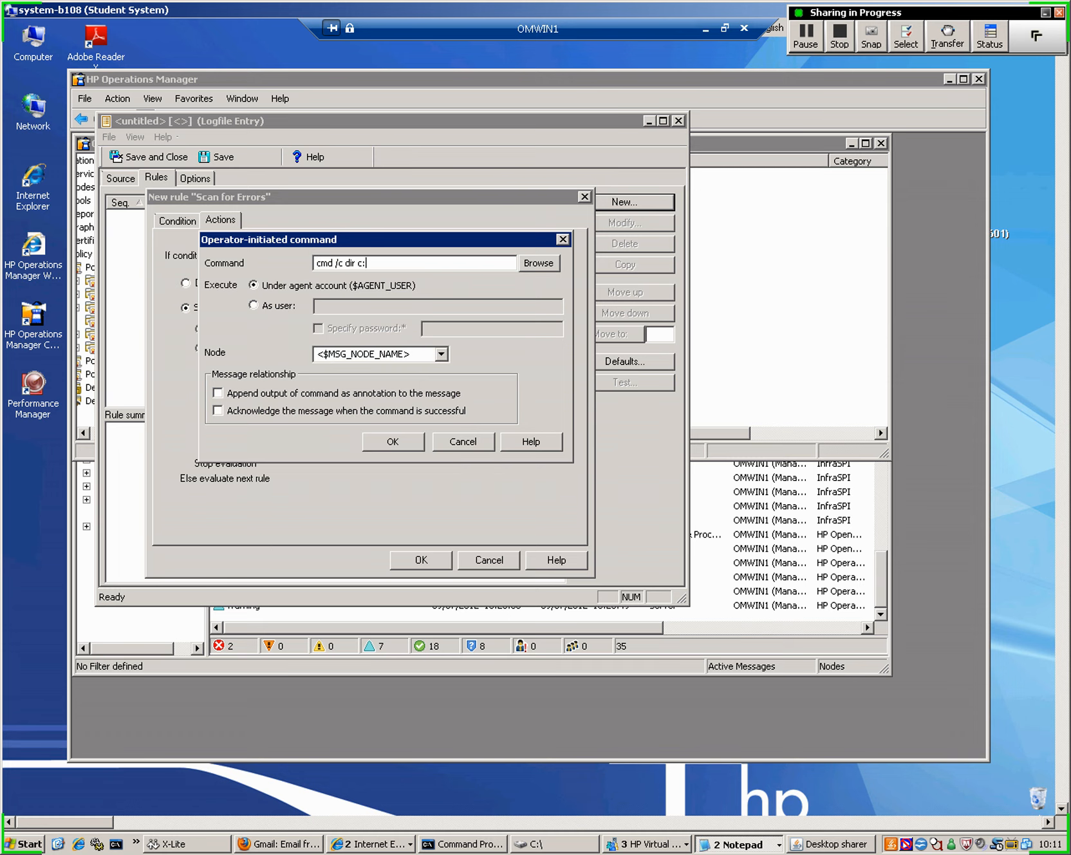
key("Return")
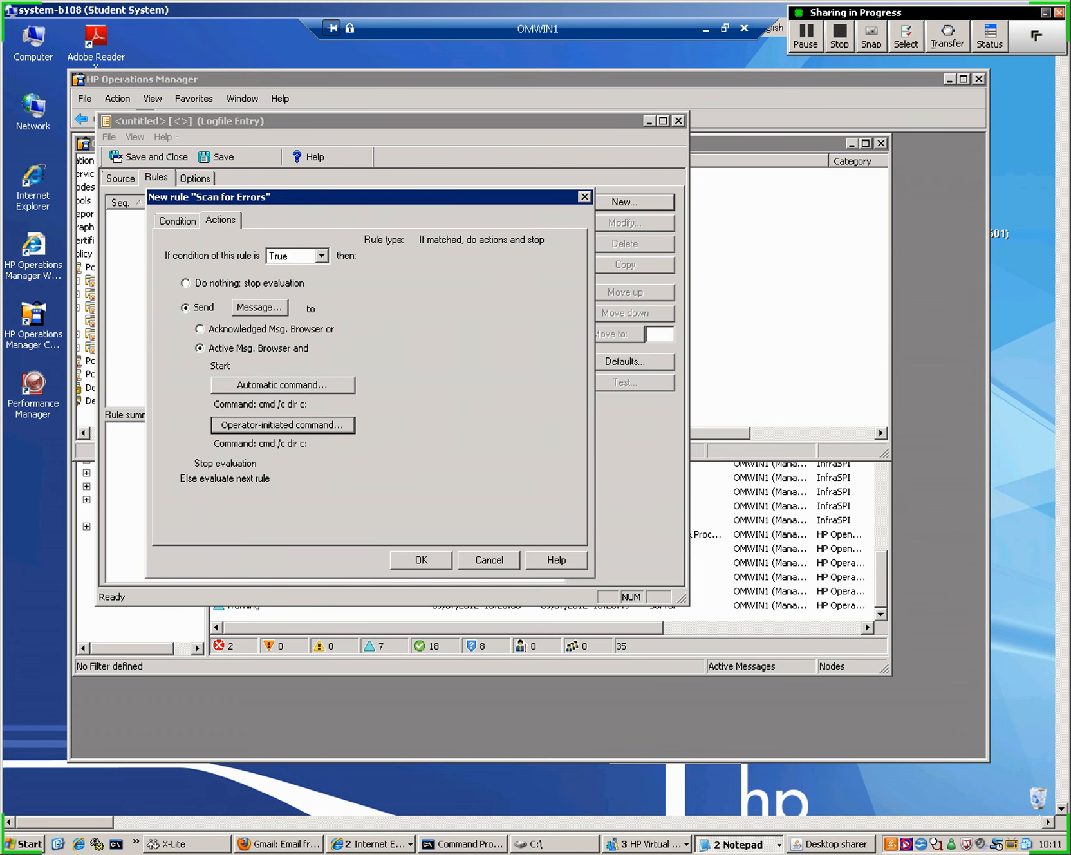
key("Return")
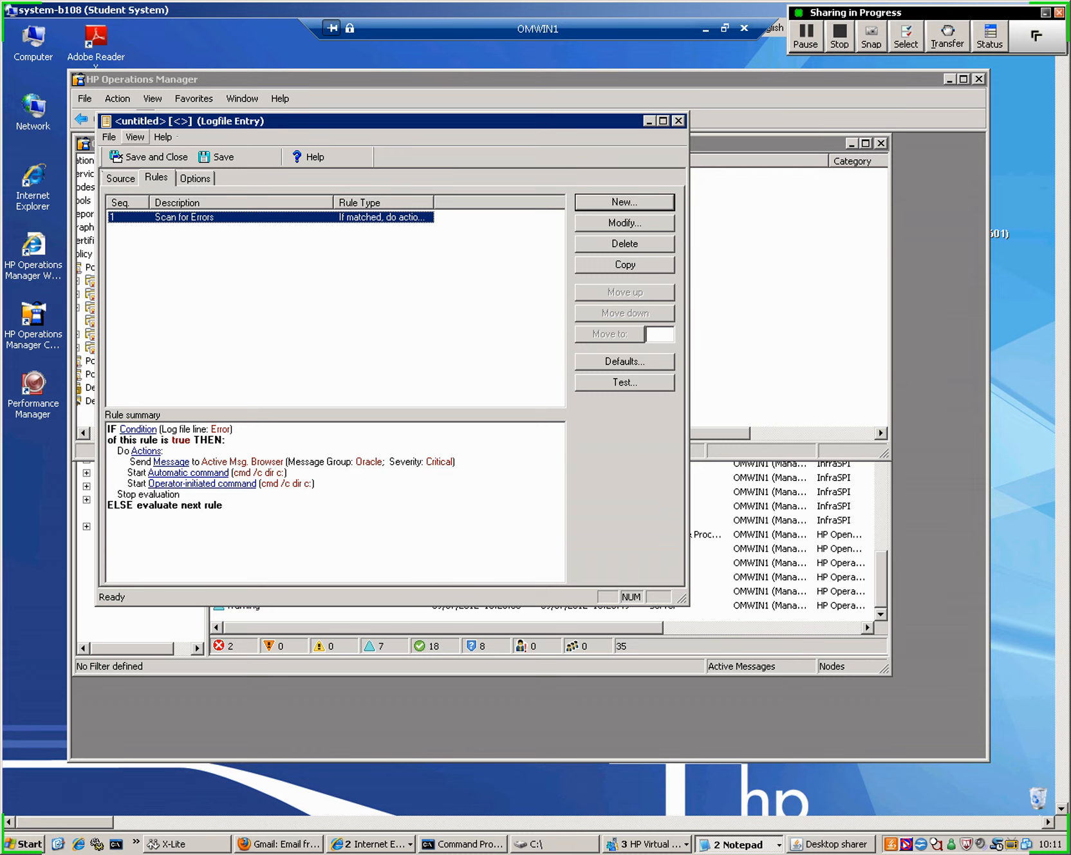
Start saving the Logfile Entry policy under the name MyOracleMonitor.
left_click(149, 157)
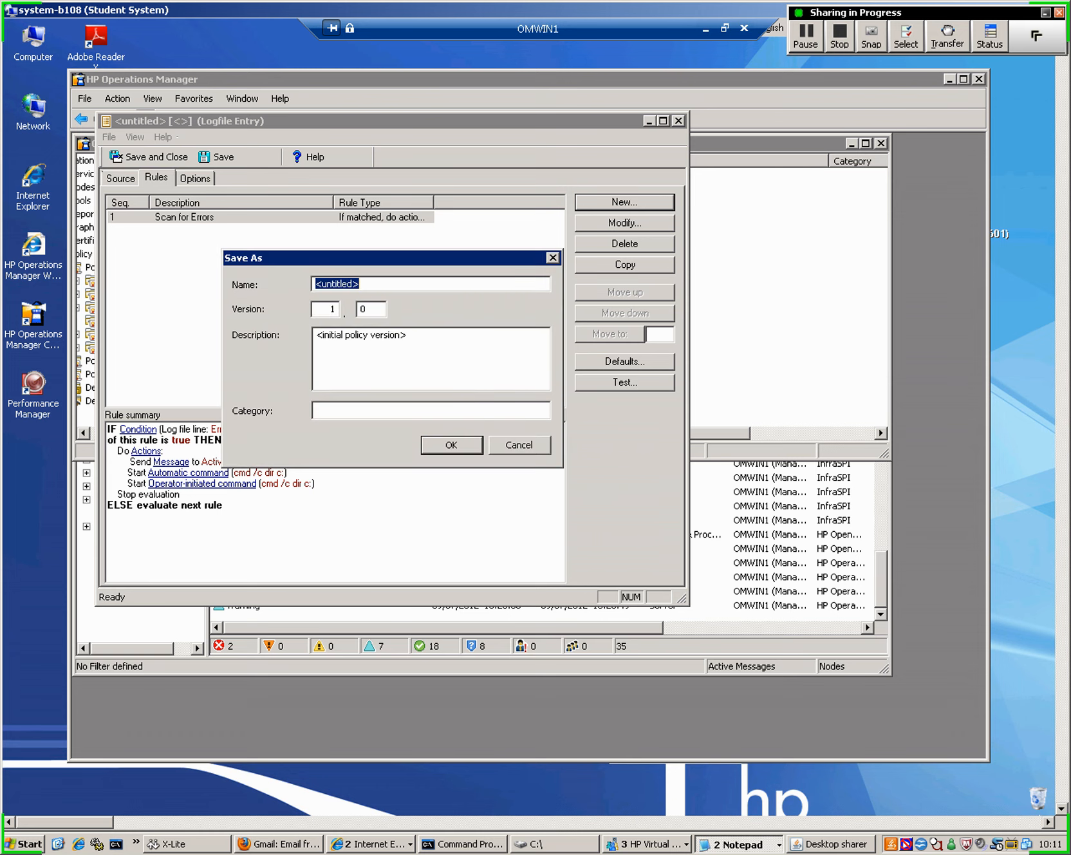
type("MyOracleMonitor")
Replace the Notepad text with the copied policy name, and finish saving the policy in HP Operations Manager.
key("shift+Home")
key("ctrl+c")
left_click(739, 845)
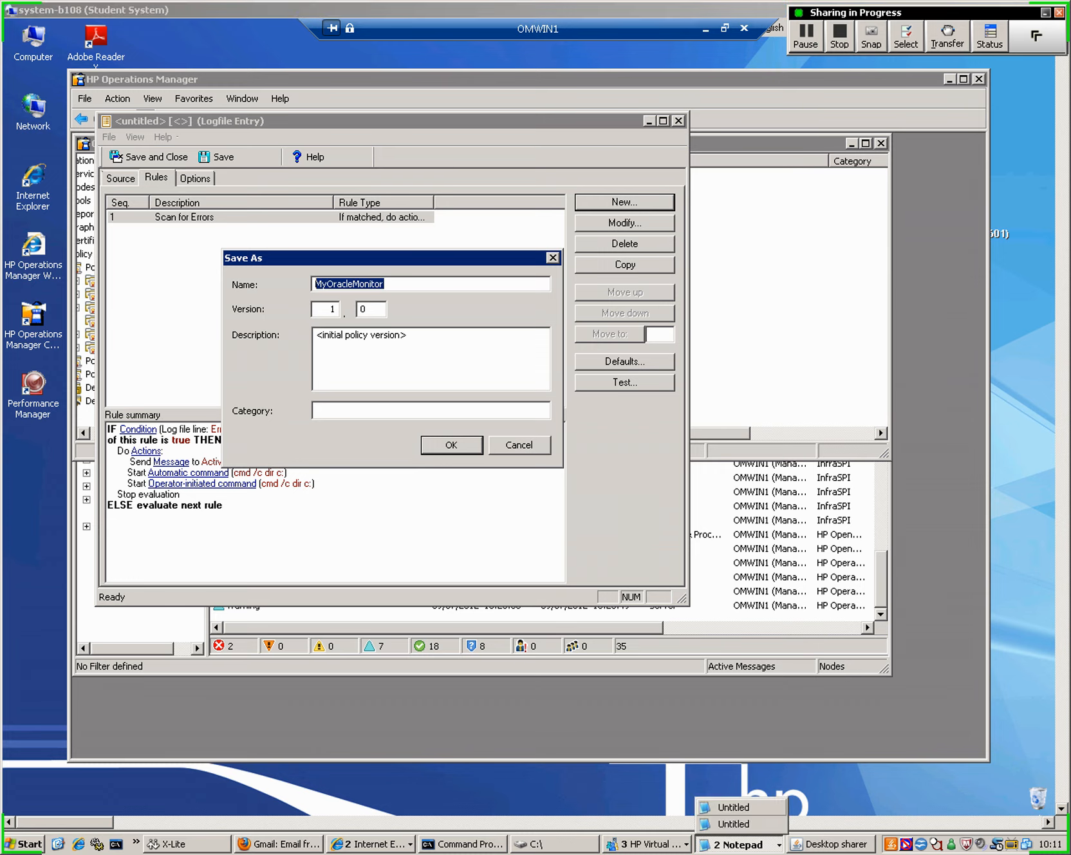
key("Escape")
left_click(739, 844)
left_click(734, 807)
left_click(303, 208)
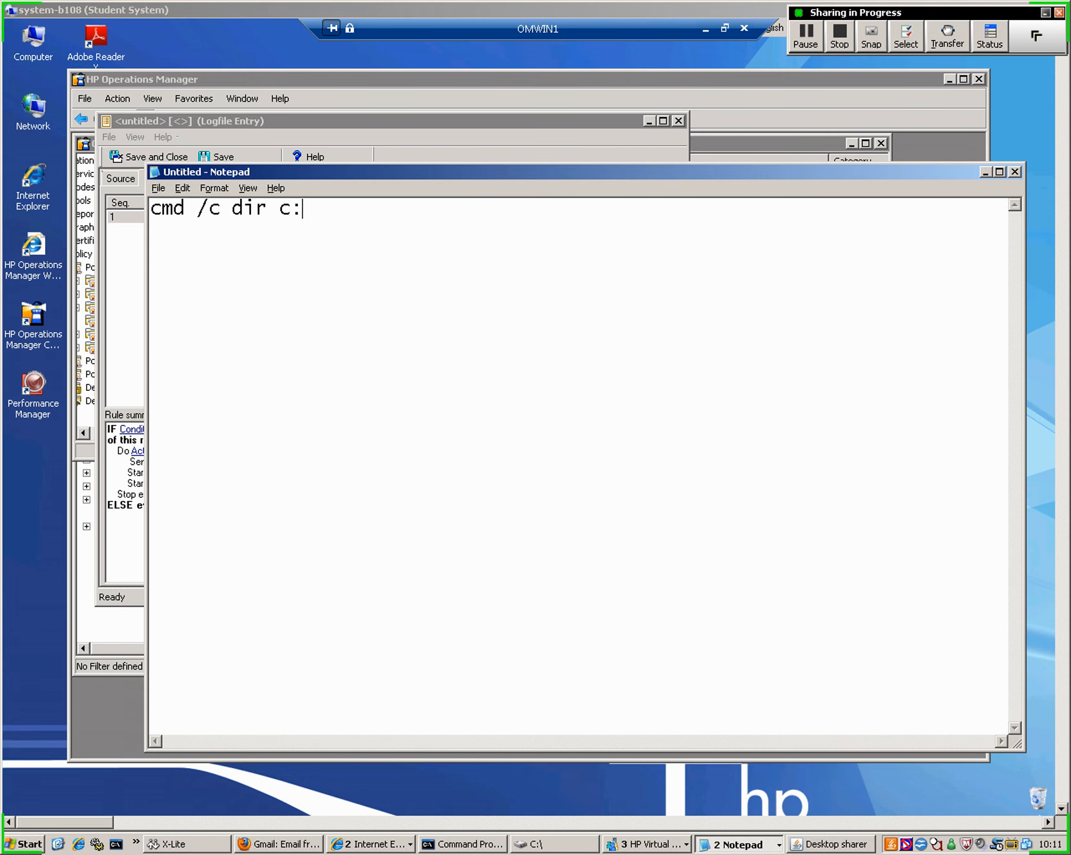
key("ctrl+a")
key("ctrl+v")
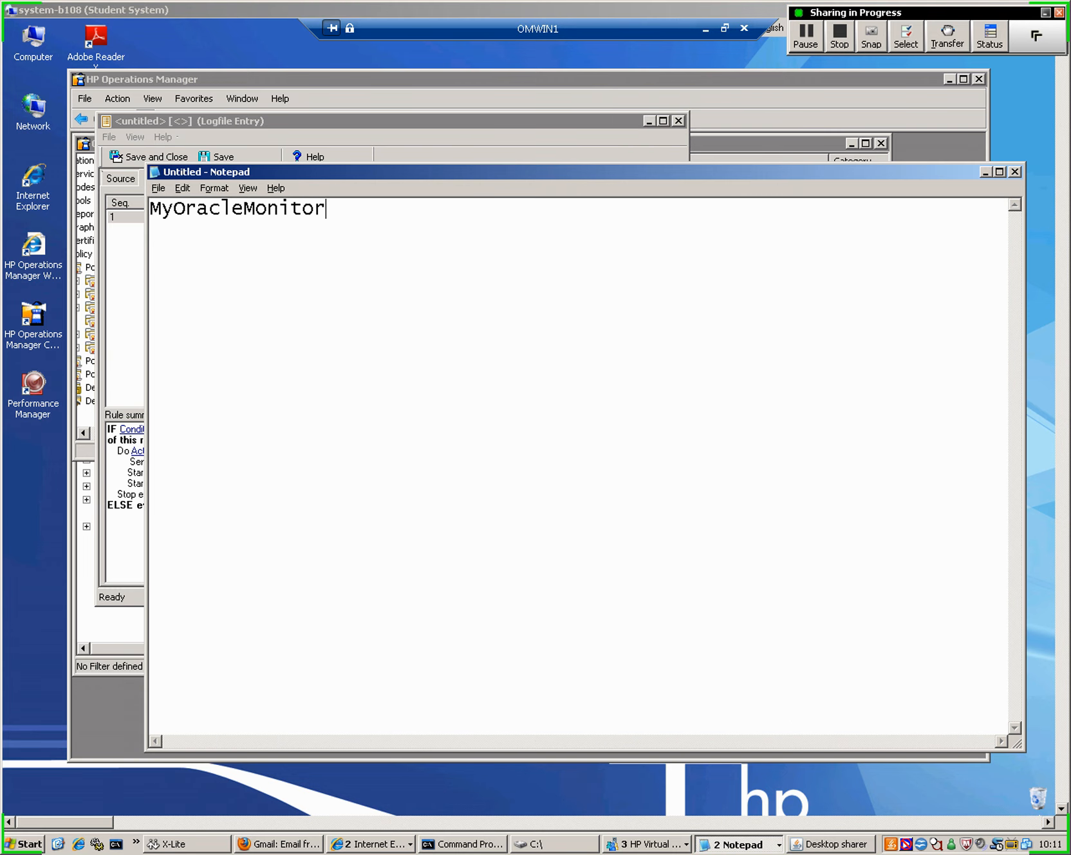
key("alt+Tab")
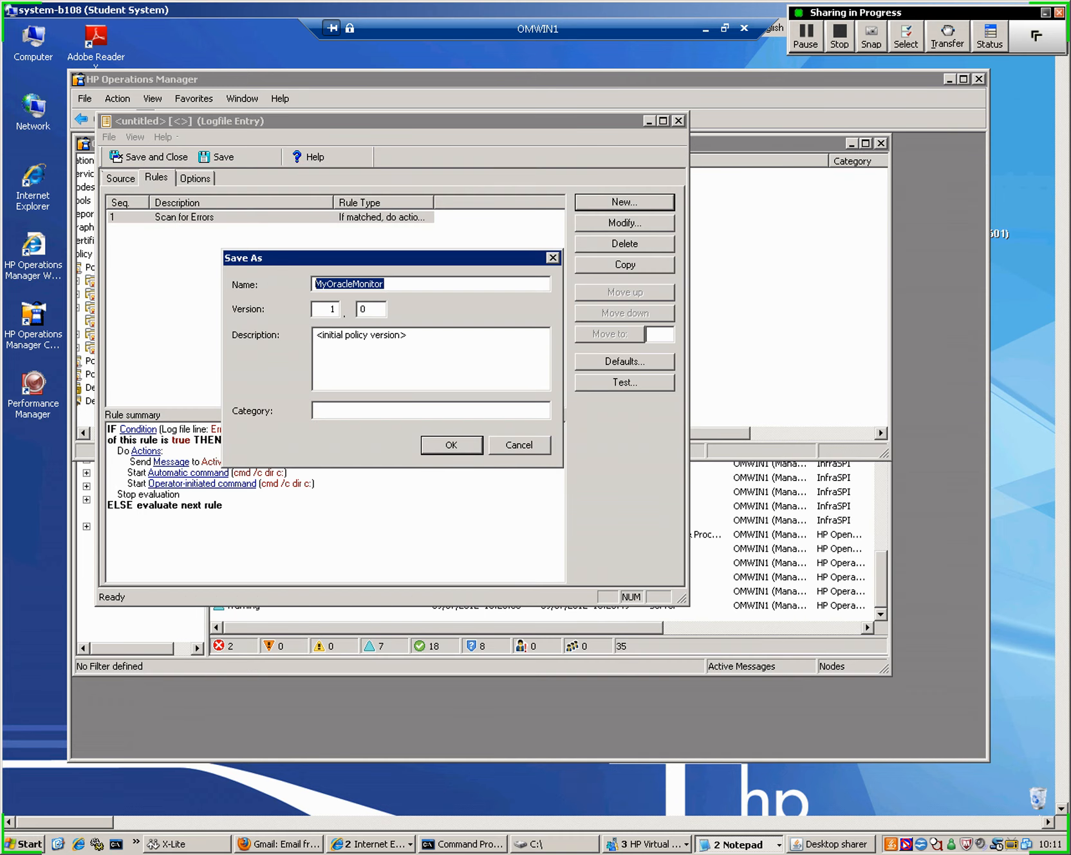
key("Return")
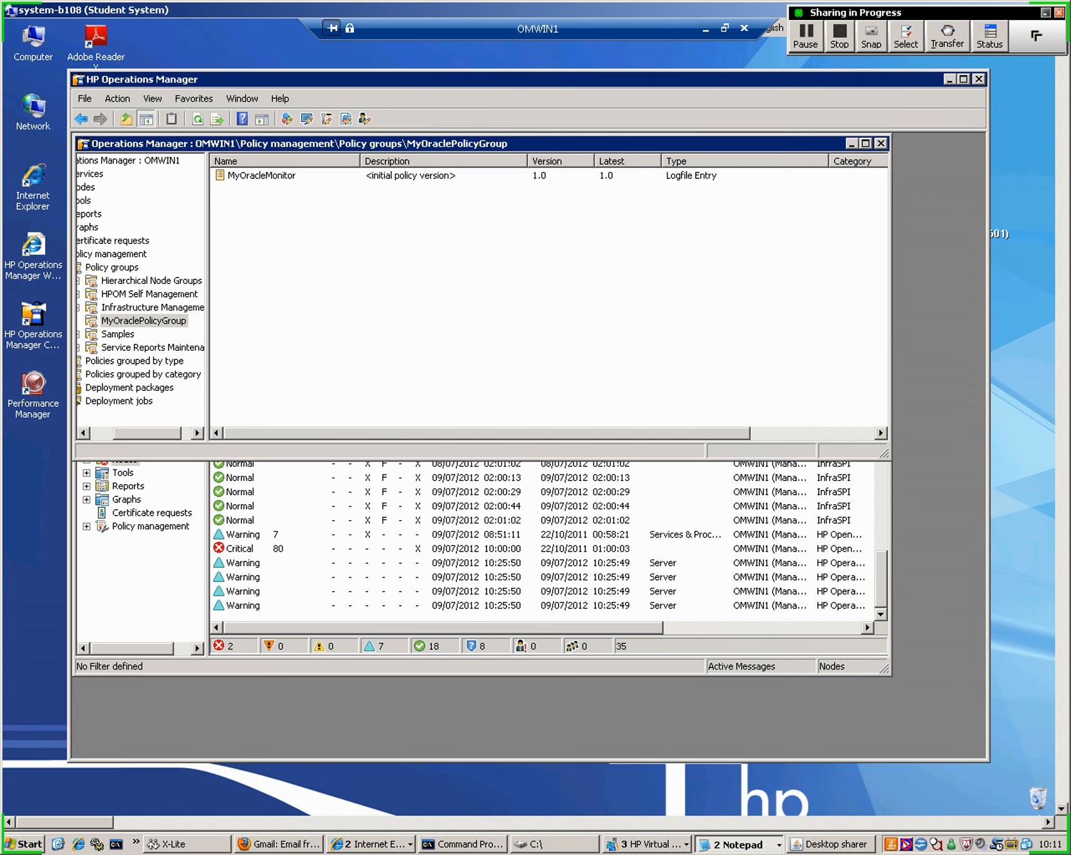
scroll(140, 297, "left", 1)
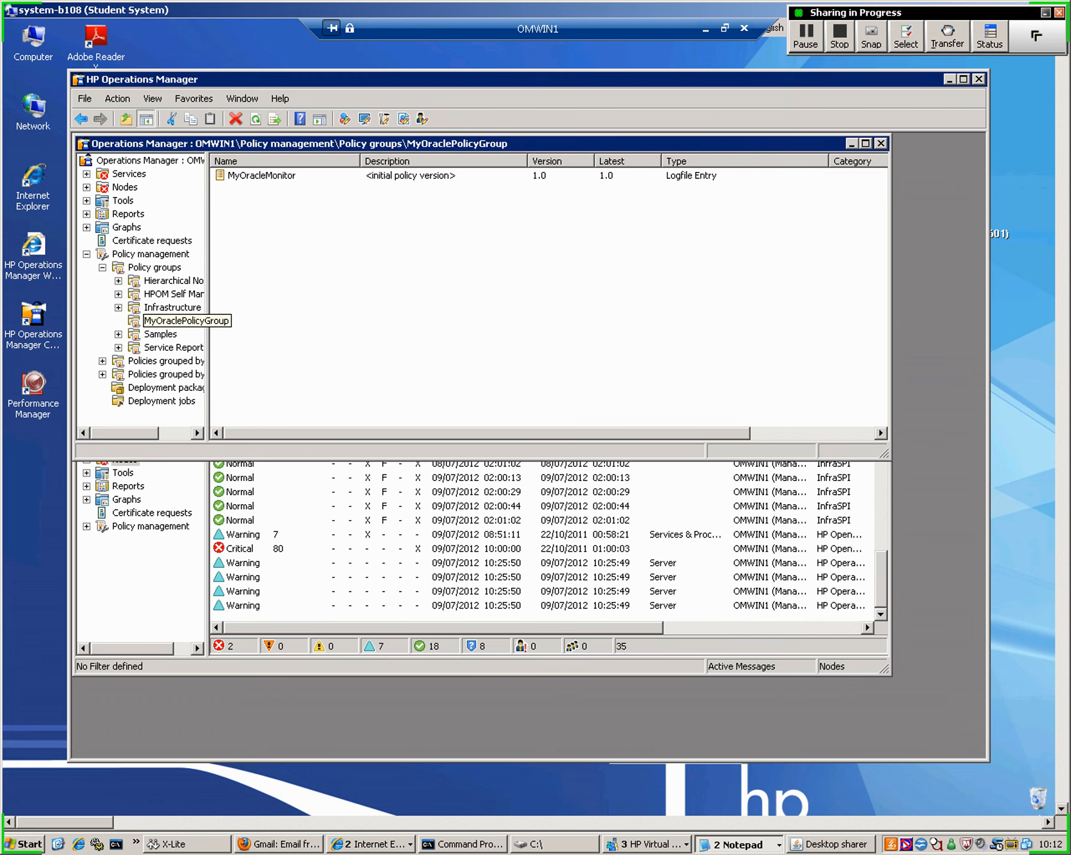
Deploy MyOraclePolicyGroup on the MyOracleServers node group with the default deployment options, and check the deployment jobs.
right_click(154, 320)
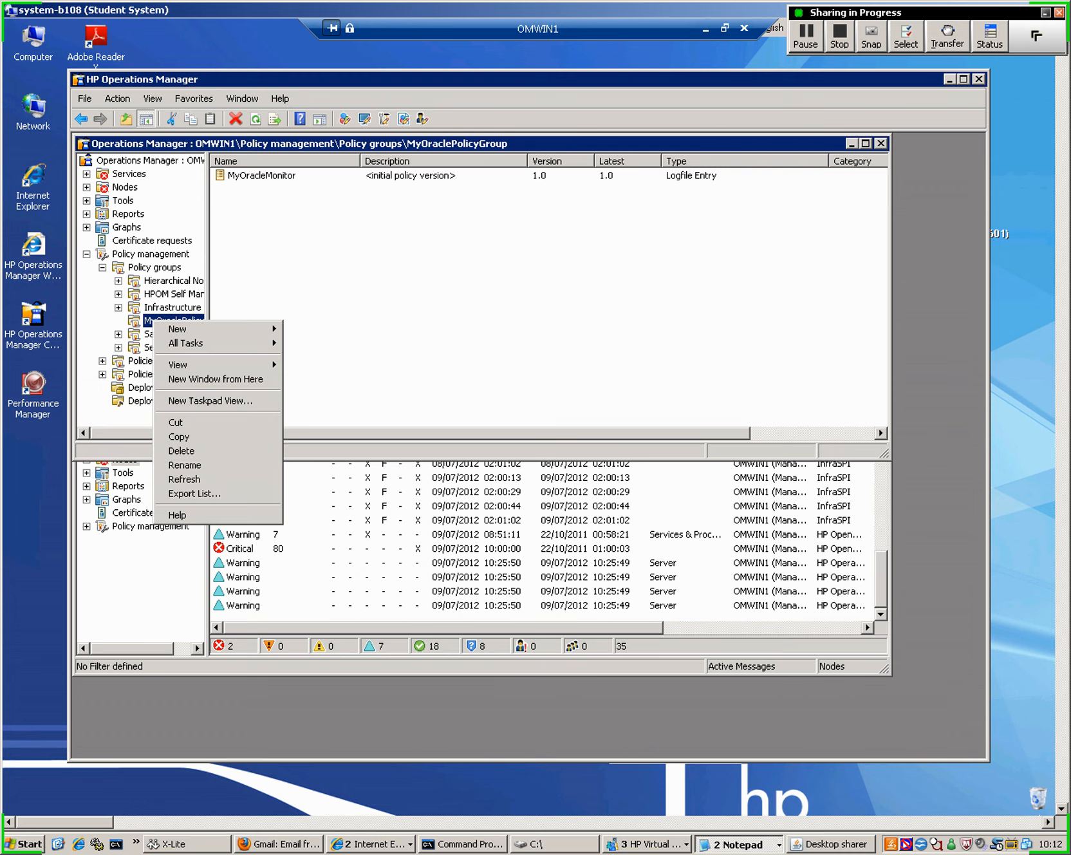
mouse_move(186, 343)
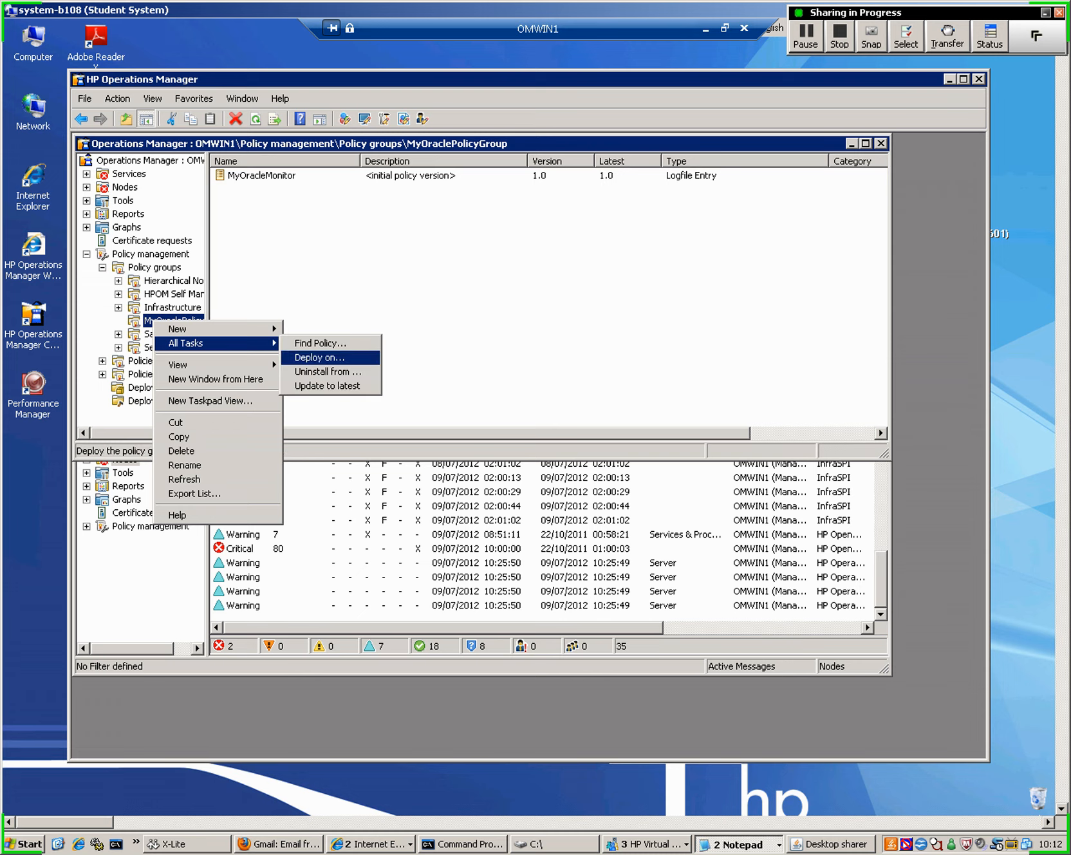
left_click(320, 343)
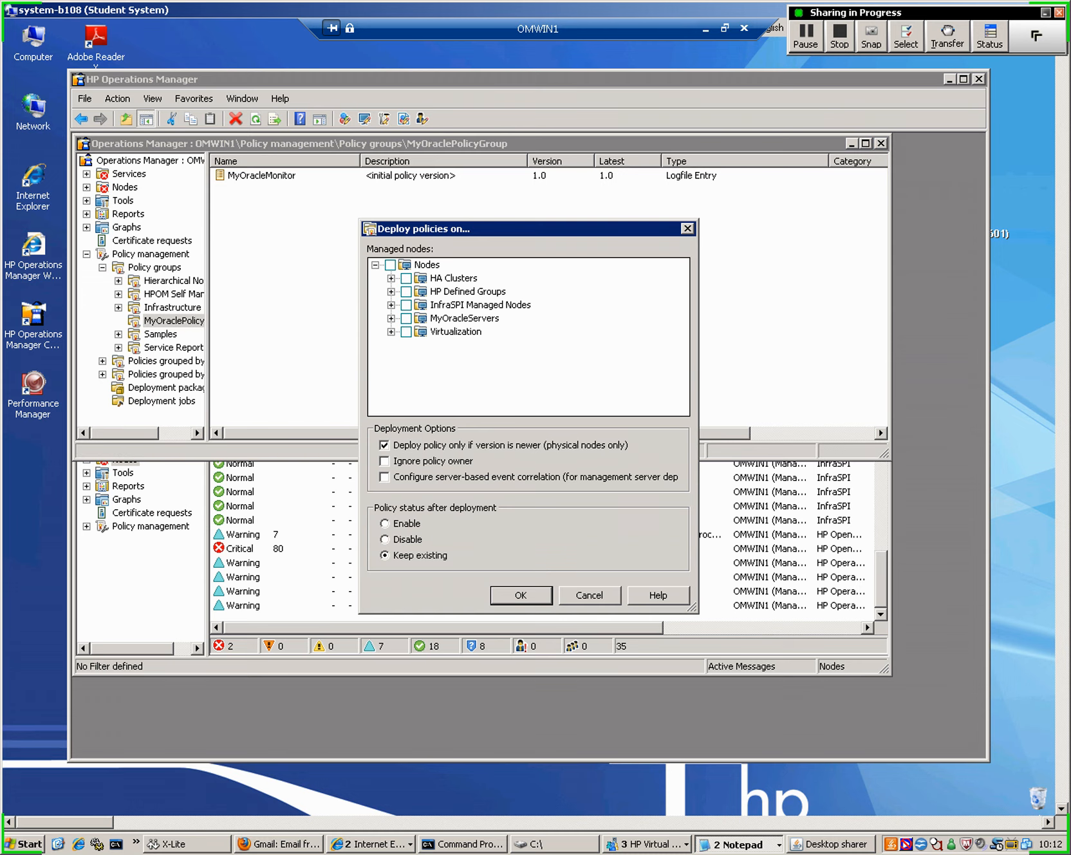
left_click(407, 319)
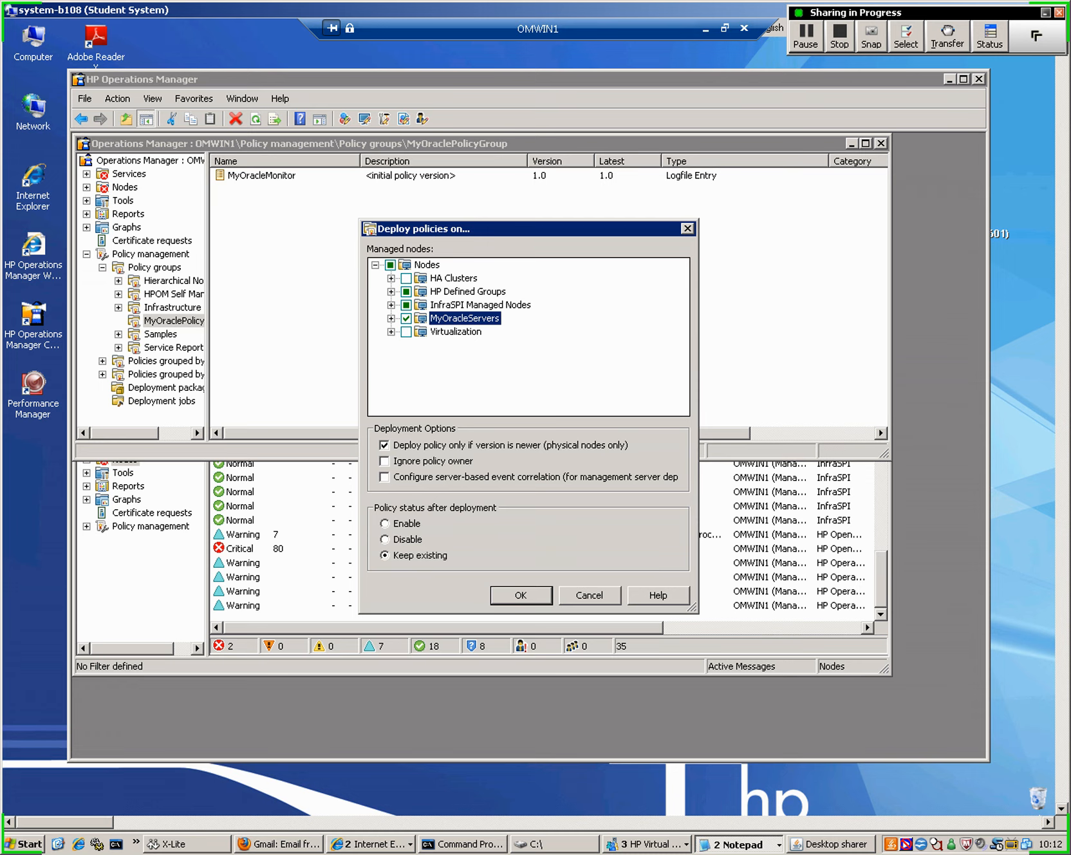
left_click(520, 595)
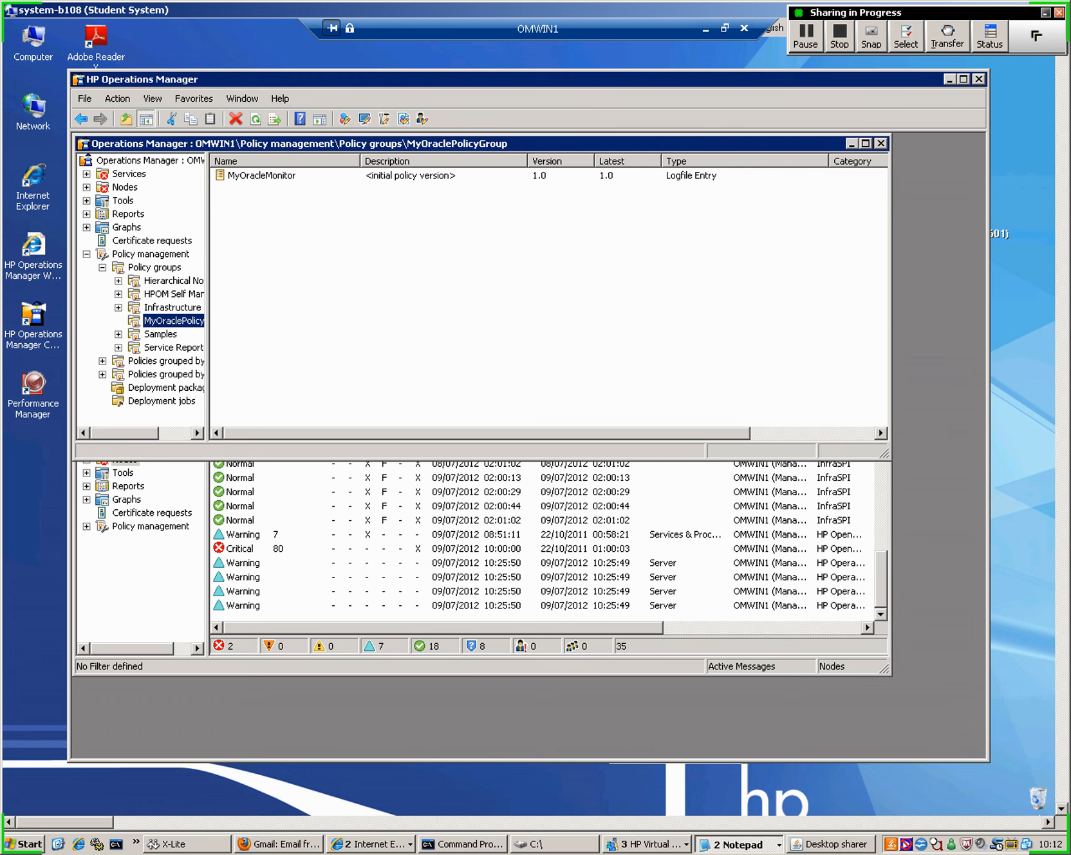
left_click(161, 402)
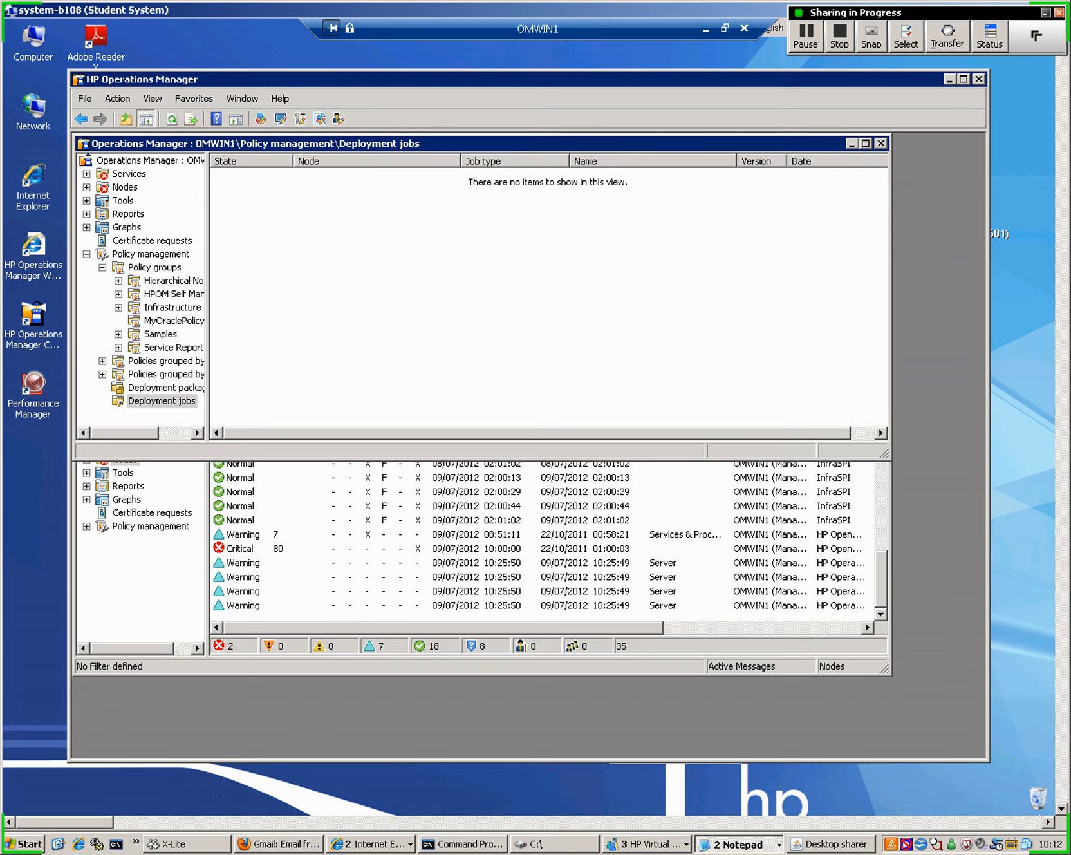
Switch to a Command Prompt on the management server and list the installed policies with "ovpolicy -list".
left_click_drag(516, 79, 603, 94)
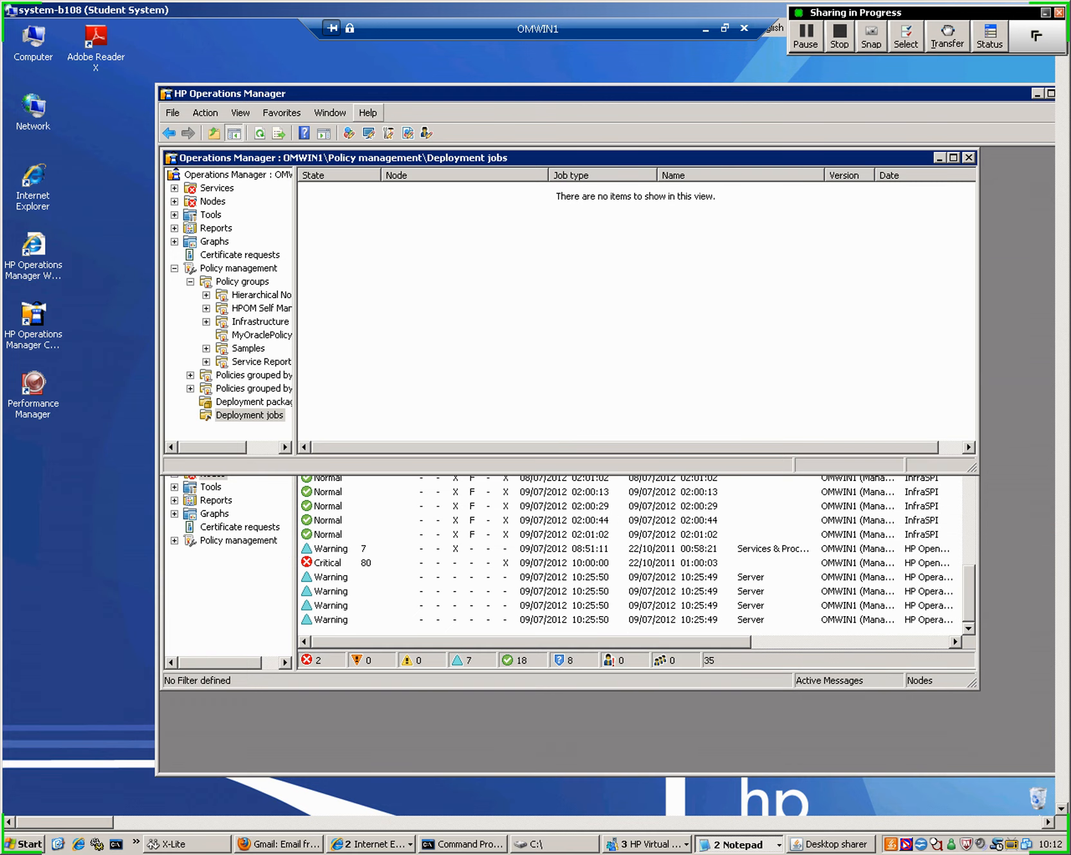
scroll(529, 418, "down", 1)
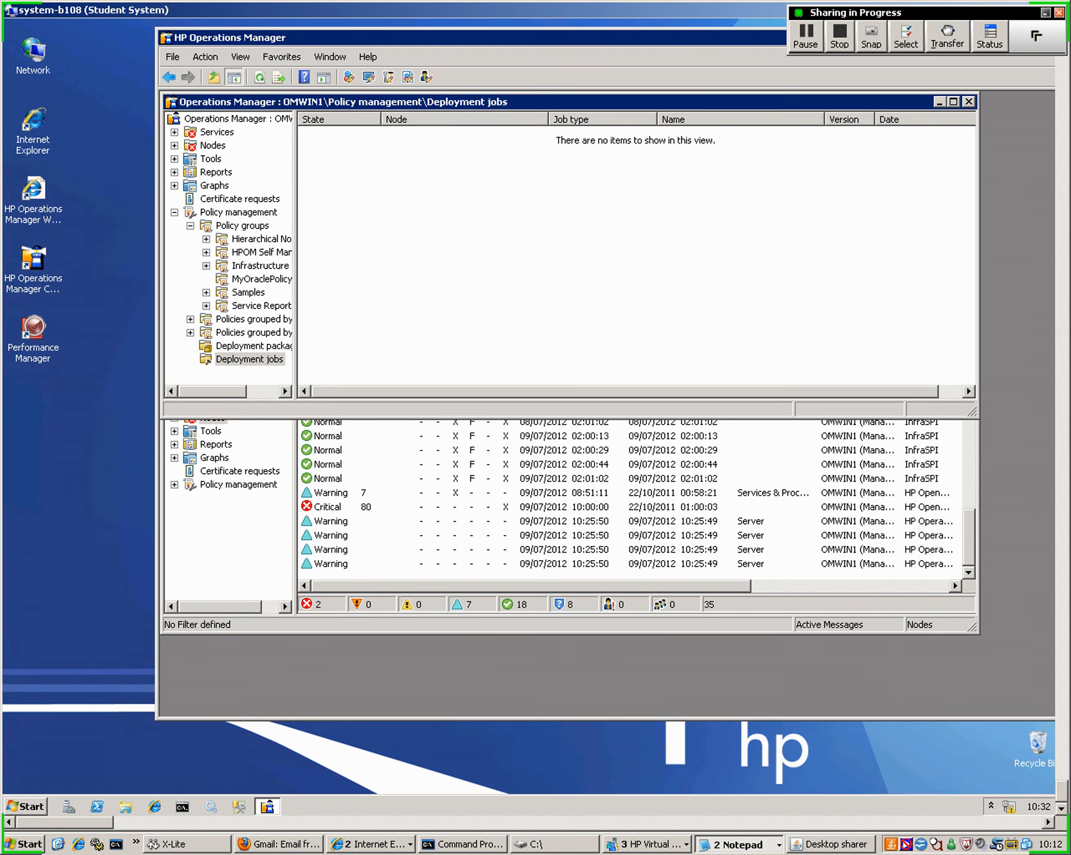
left_click(183, 806)
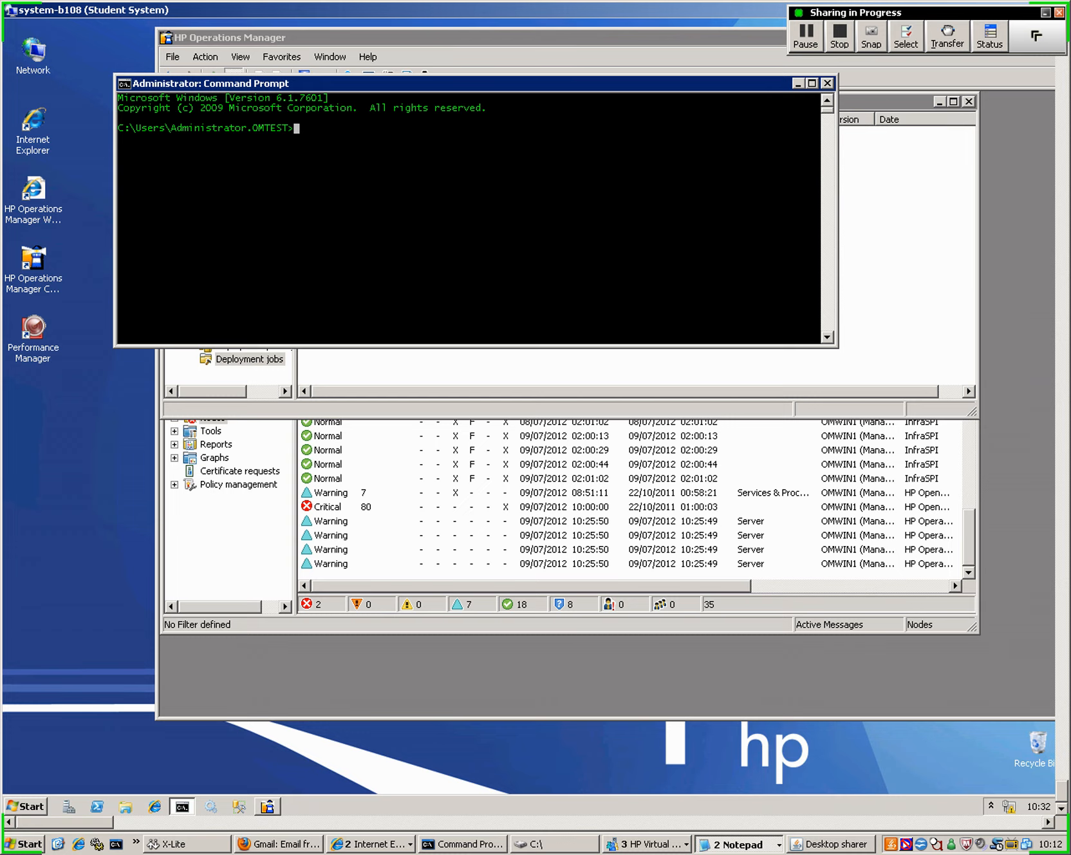
left_click(472, 137)
type("ovpolicy -list")
key("Return")
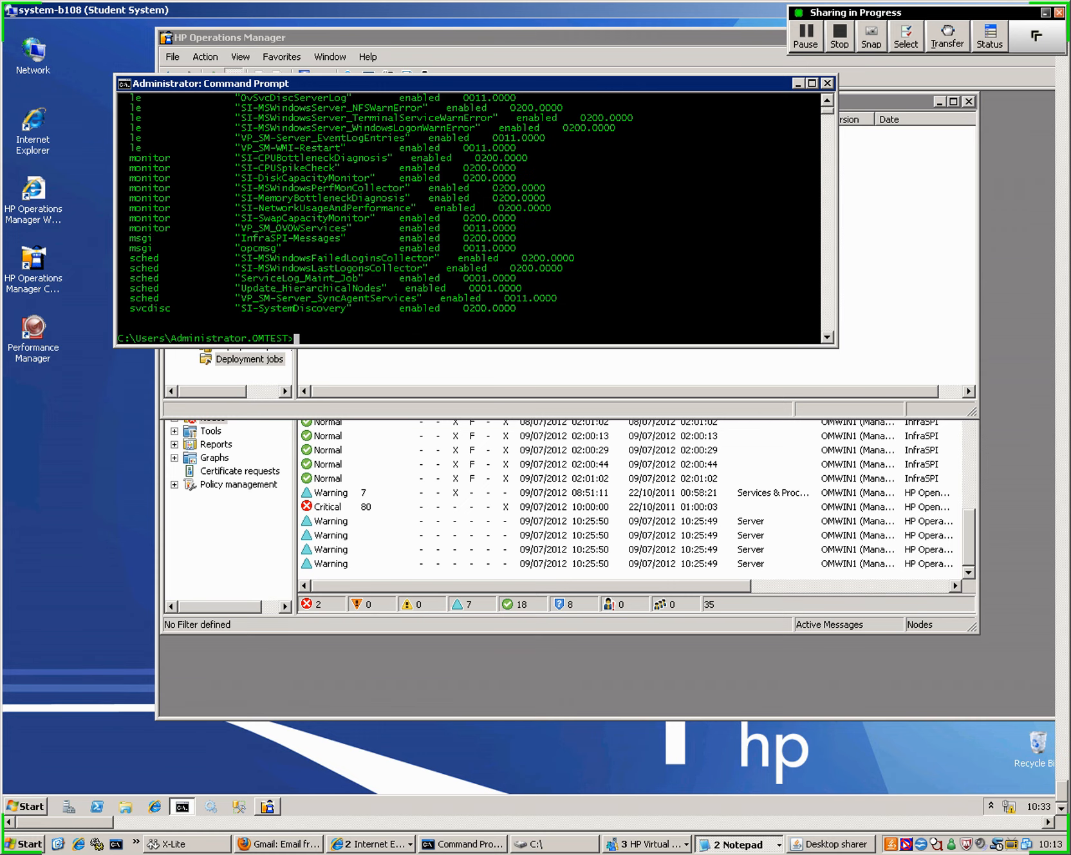
Find the MyOracleMonitor line in the policy listing, highlight it and return to the command prompt line.
scroll(468, 218, "up", 1)
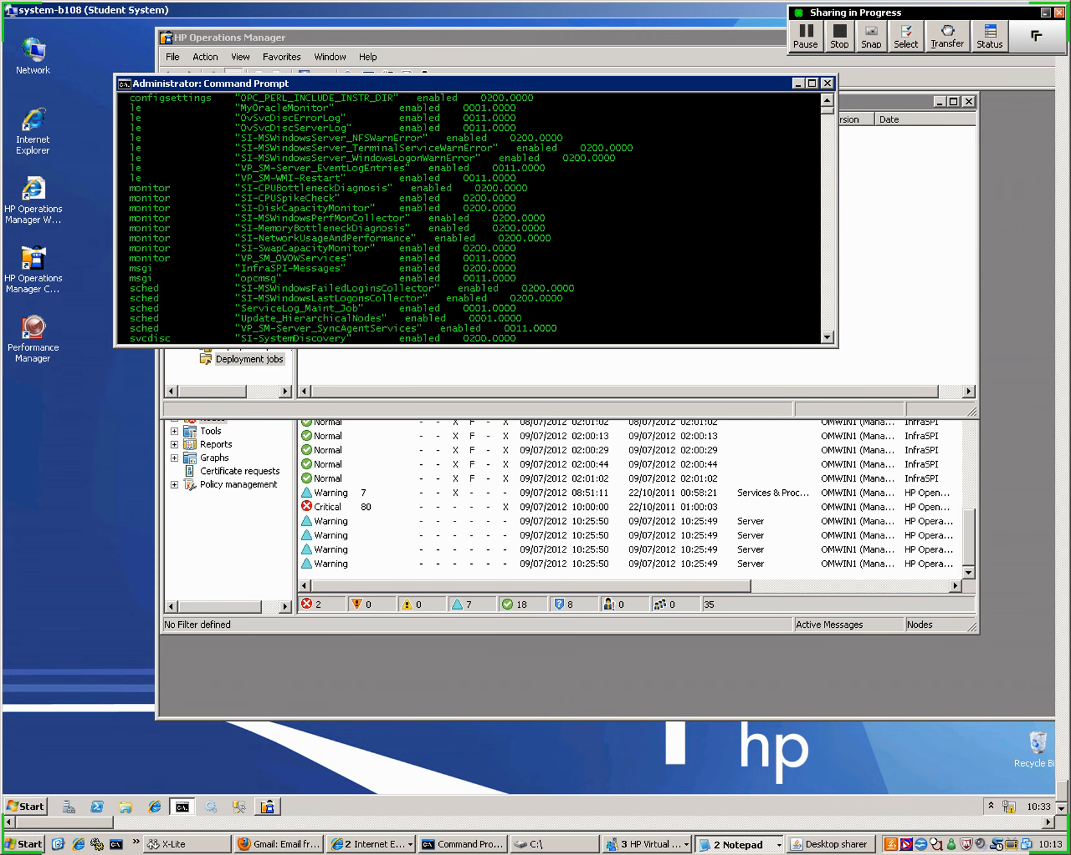
scroll(475, 218, "up", 1)
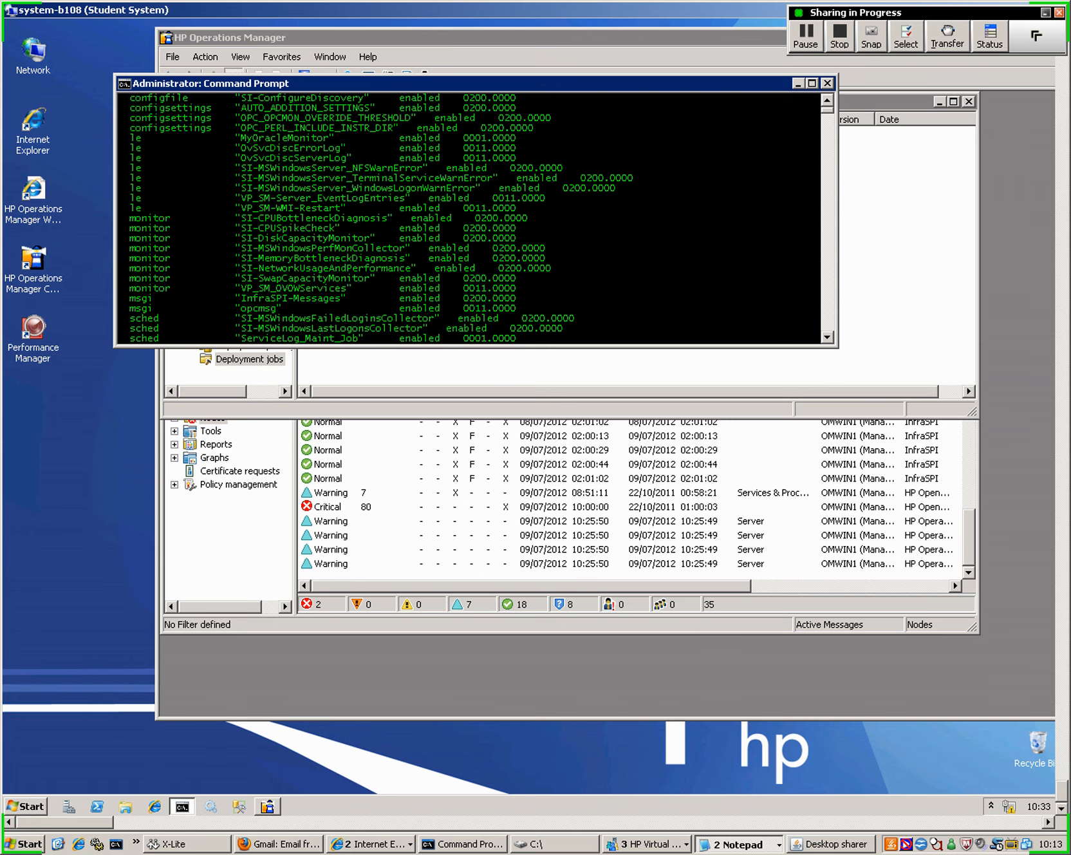
left_click_drag(305, 137, 540, 137)
left_click_drag(305, 137, 129, 137)
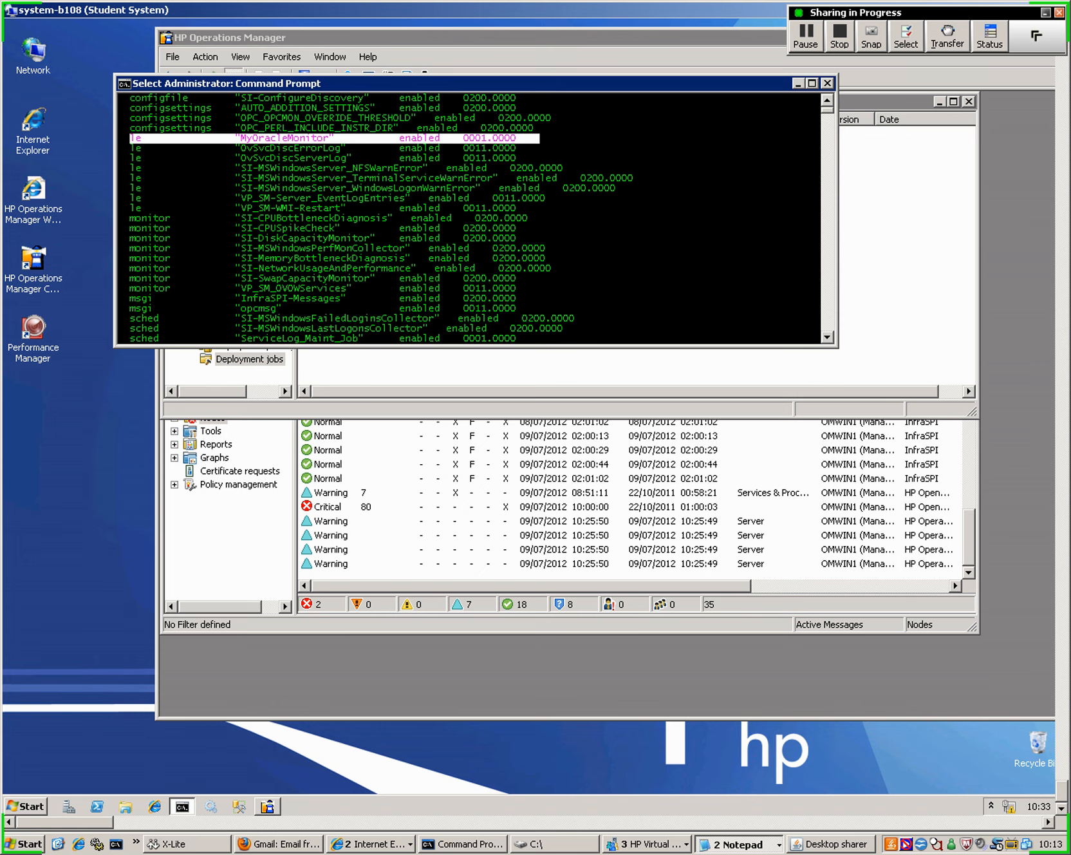
scroll(469, 219, "down", 4)
scroll(468, 219, "down", 1)
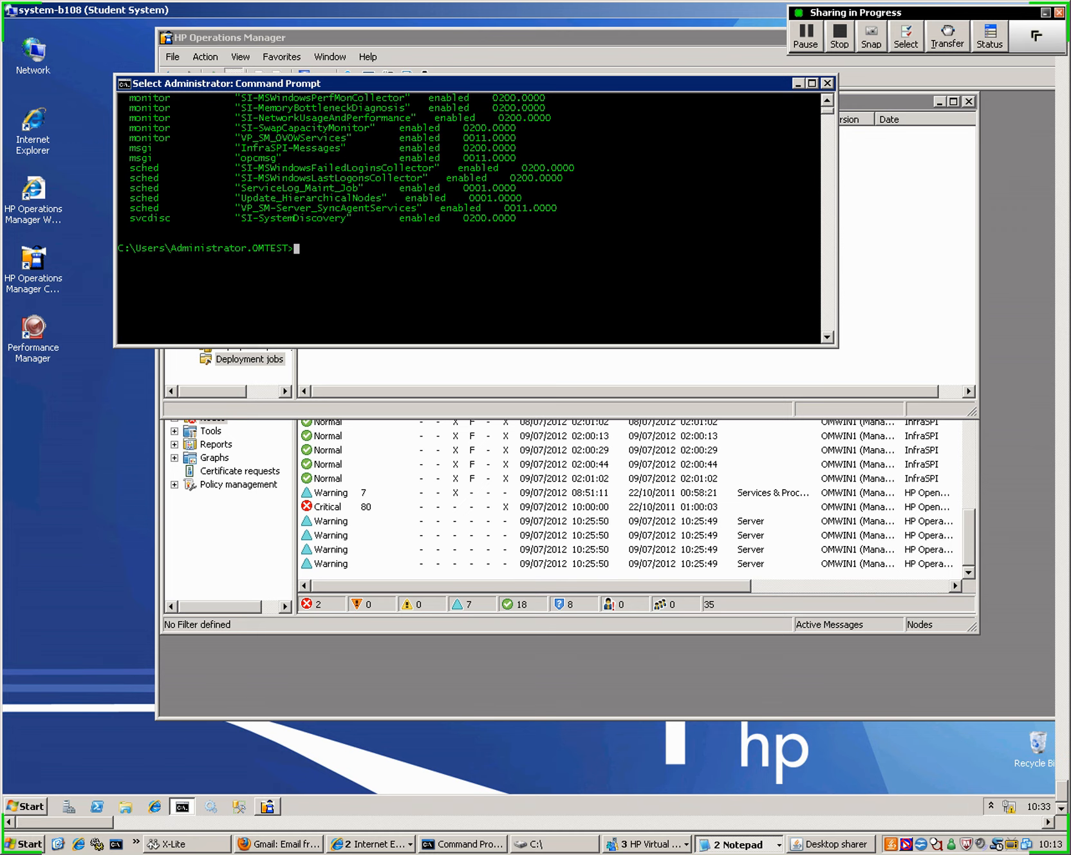
Change to the root of C: and echo "Error database has shut down" to c:/oracle.log, once overwriting with > and once appending with >>.
left_click_drag(451, 84, 361, 214)
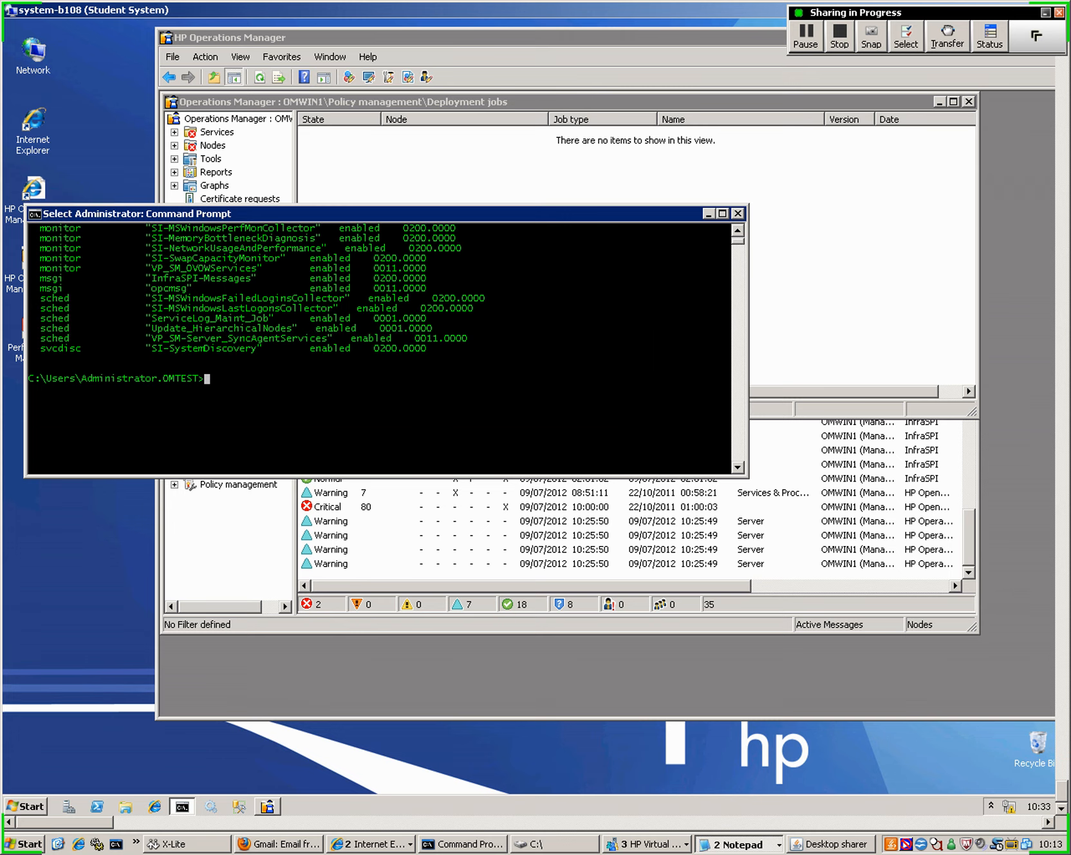
type("cd \\")
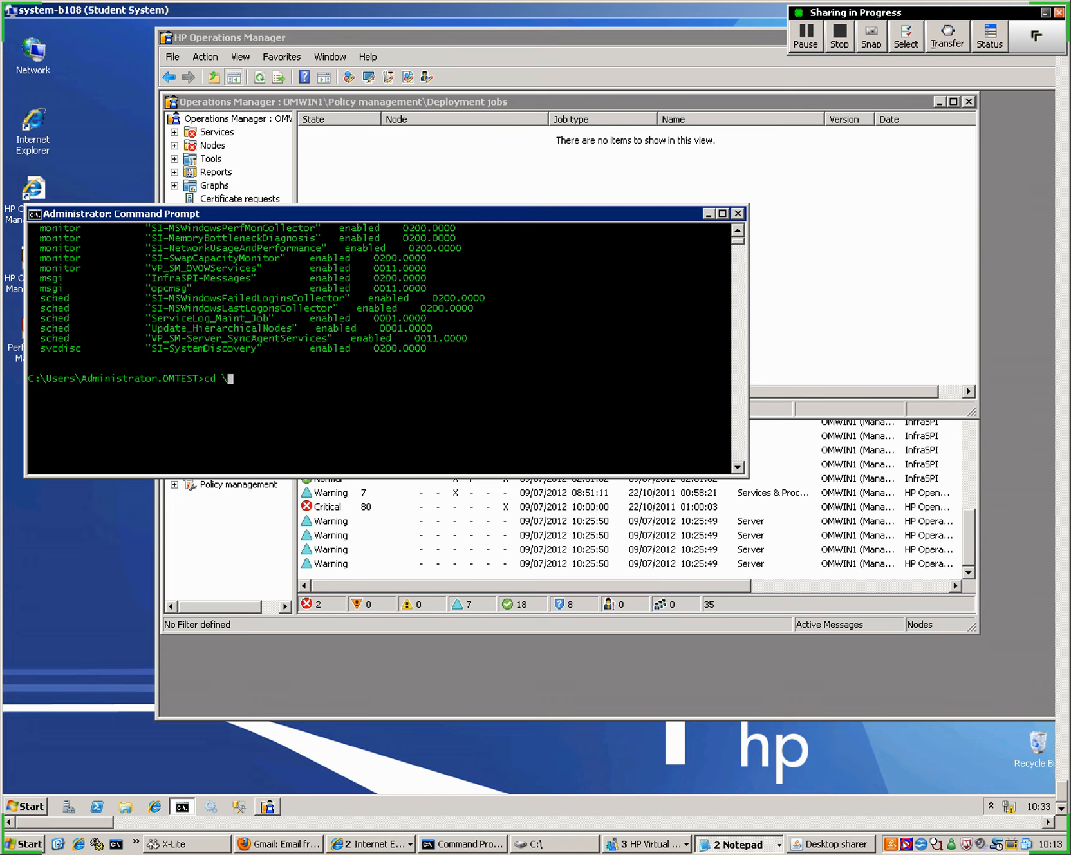
key("Return")
type("ech")
type("o ")
type("£")
key("BackSpace")
type("\"Eror")
key("BackSpace")
key("BackSpace")
type("ror database has shut")
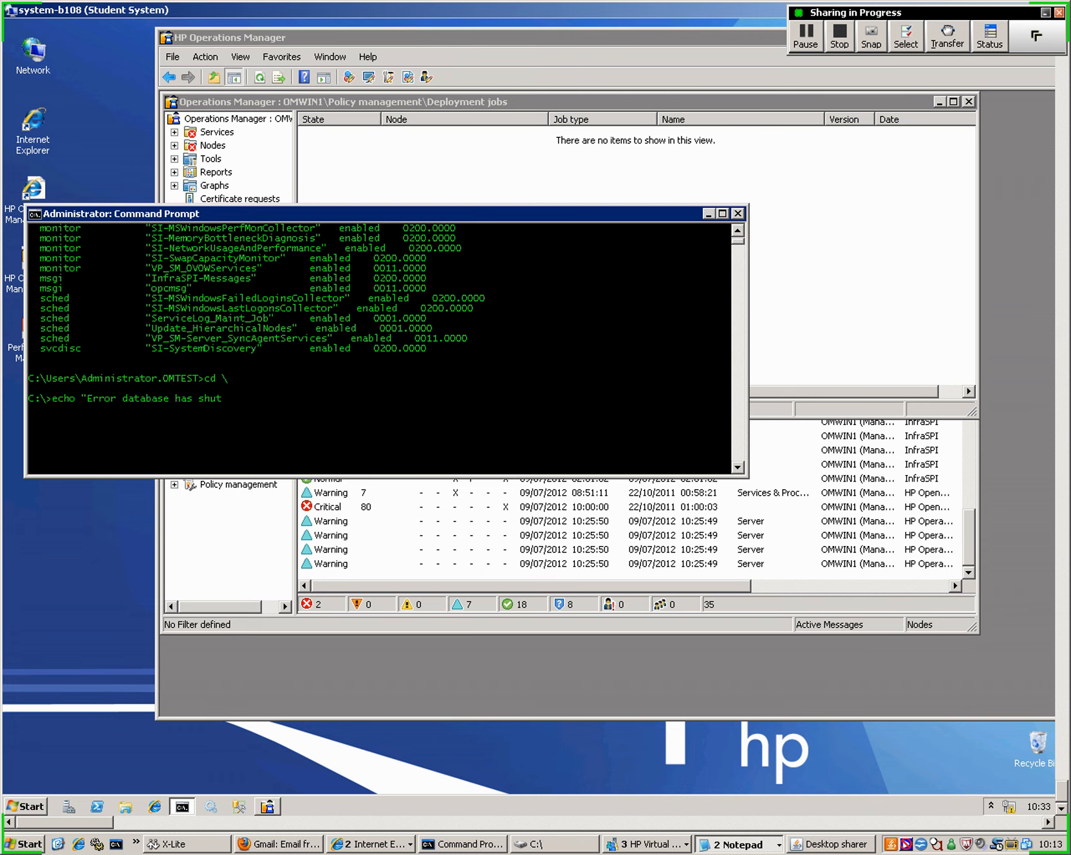
type(" dho")
key("BackSpace")
key("BackSpace")
type("own\" >c:/oracle.log")
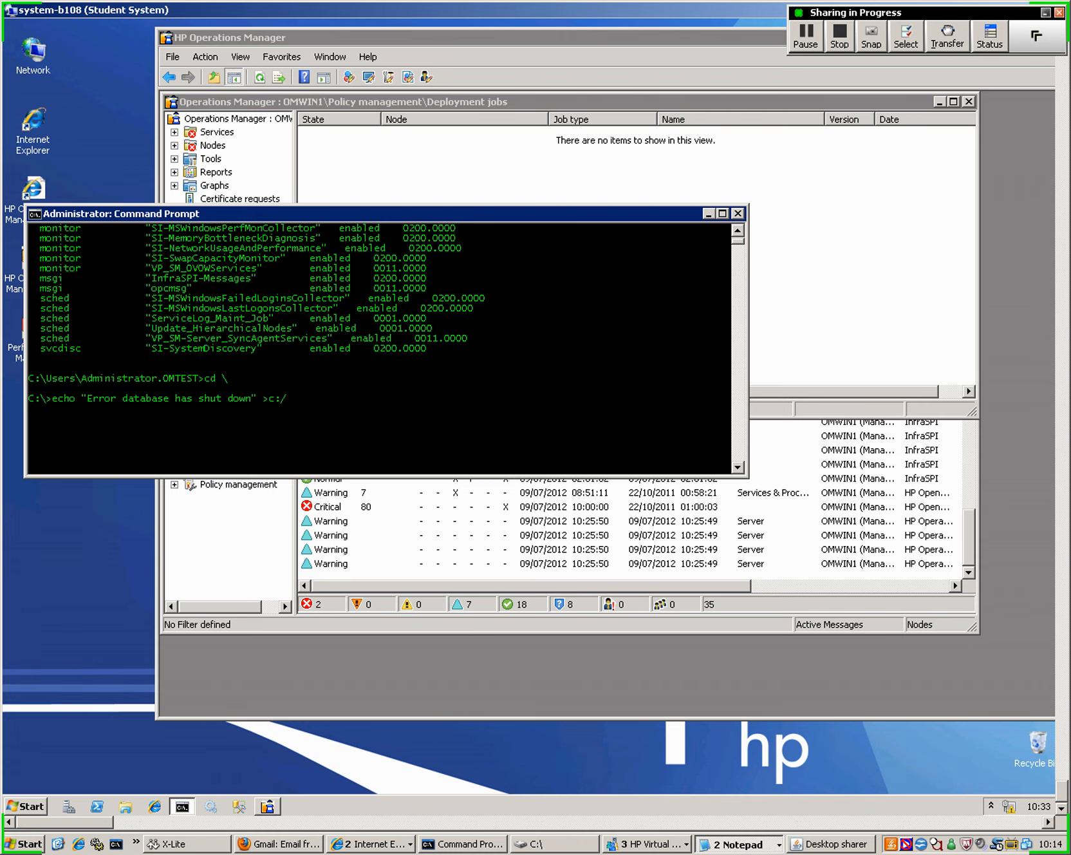
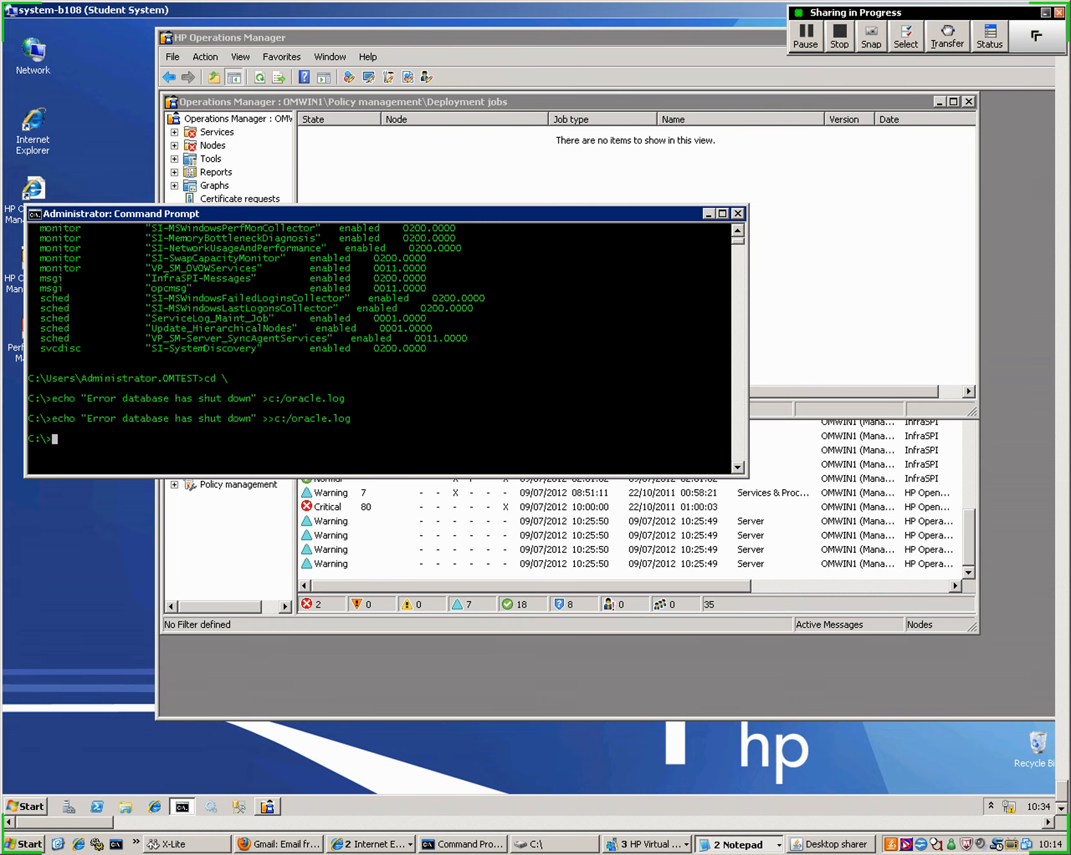
Switch to Notepad and replace its text with the heading "Add an entry to your log file", followed by a blank line.
left_click(740, 844)
left_click(734, 807)
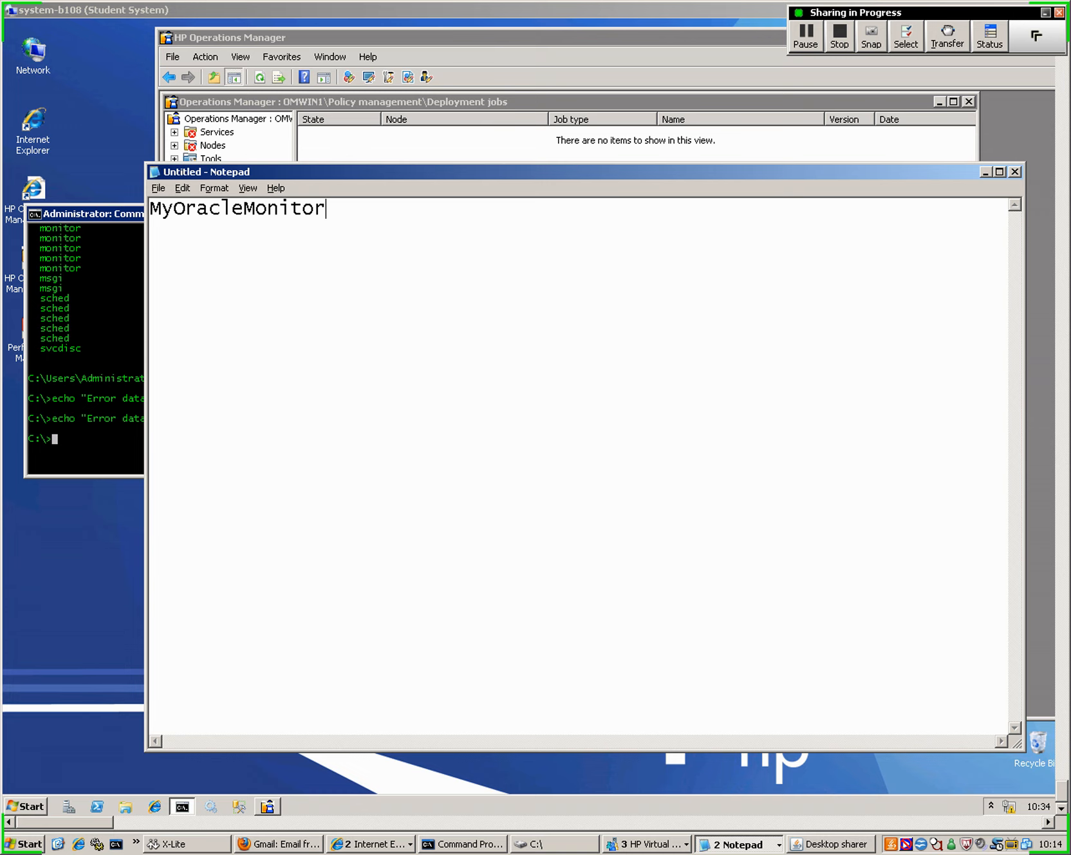
key("ctrl+a")
type("Ad")
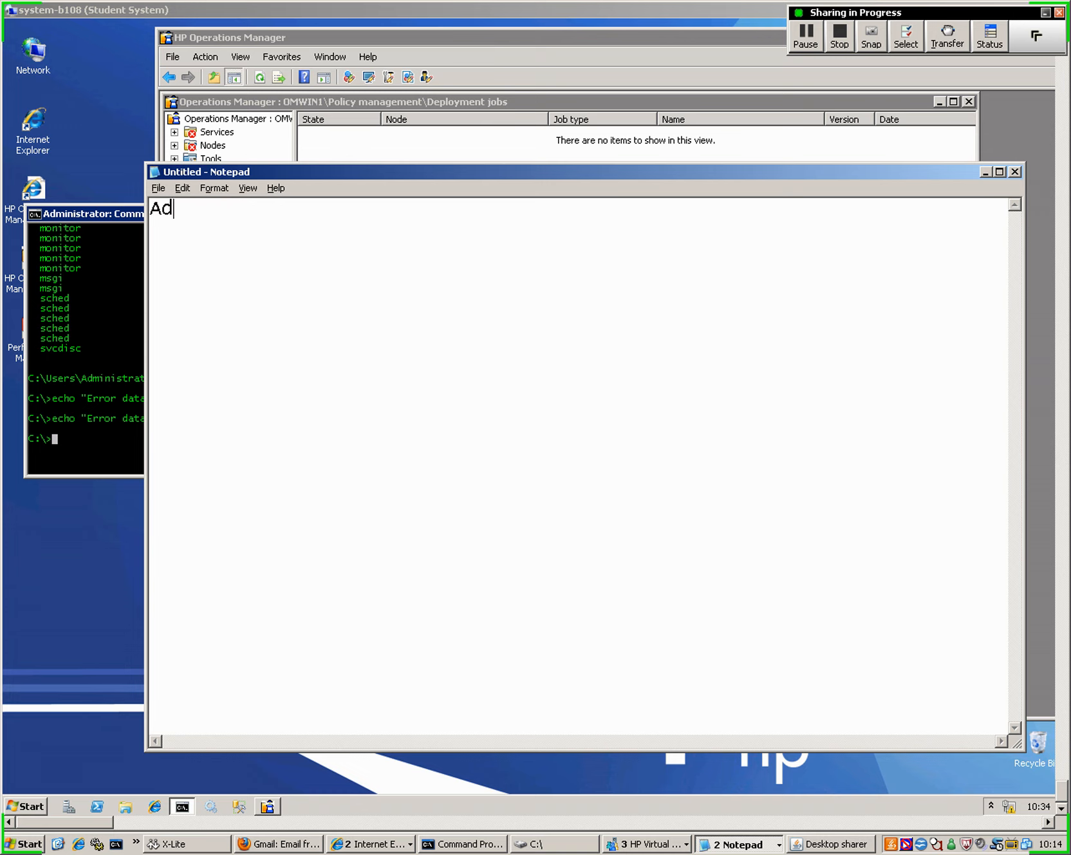
type("d an entry to your log f")
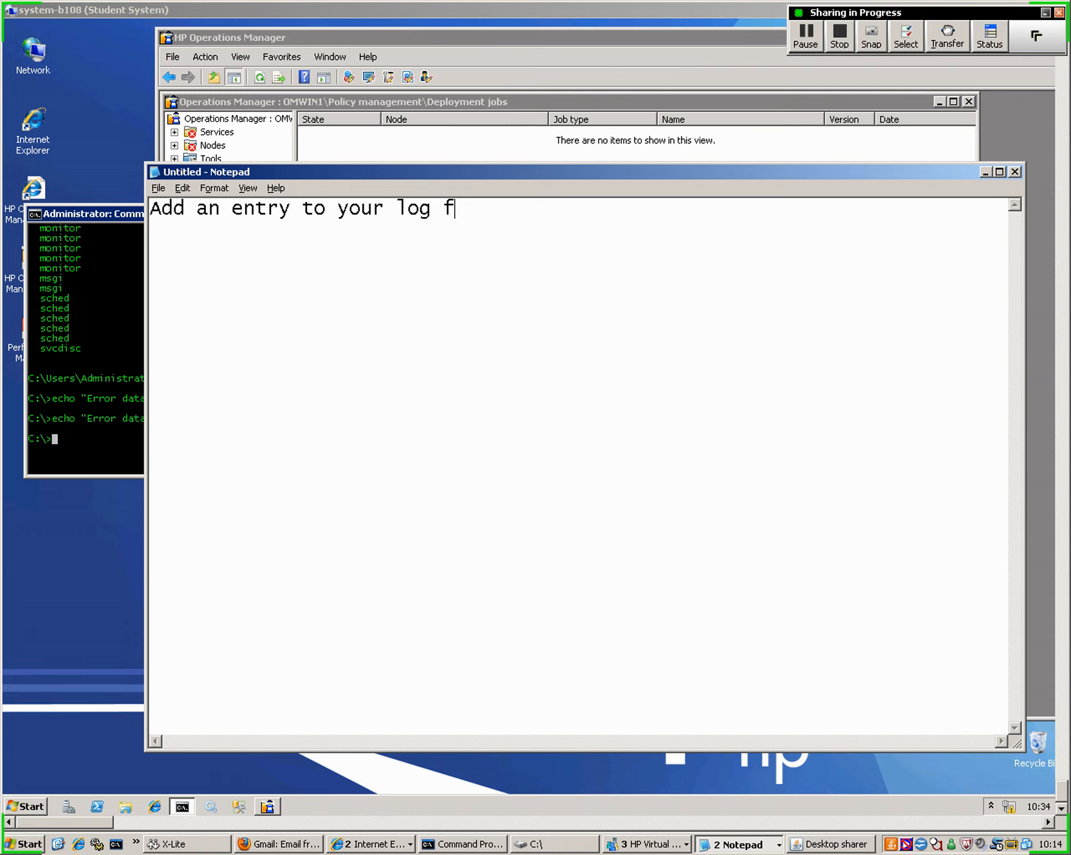
type("ile")
key("Return")
key("Return")
Write the command echo "Error database has shut down" >>c:/oracle.log beneath the Notepad heading.
type("echo\"")
key("BackSpace")
type("\"Erro")
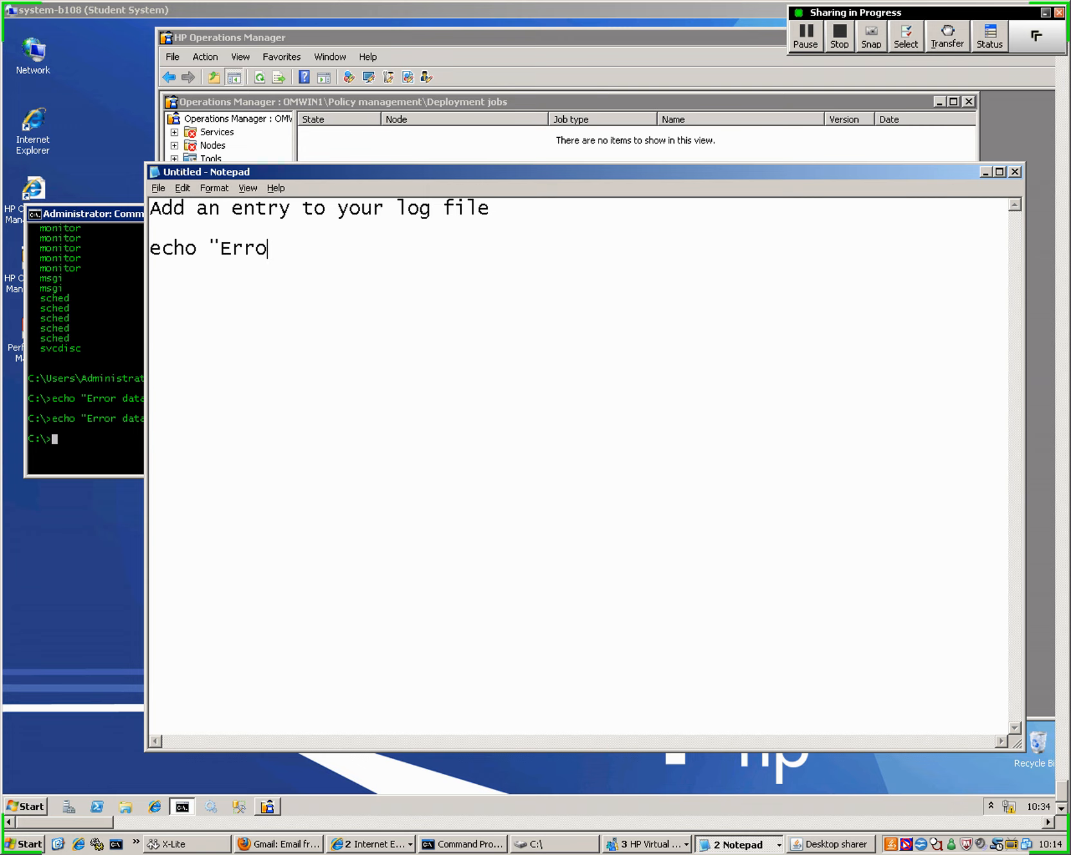
type("r database has shut")
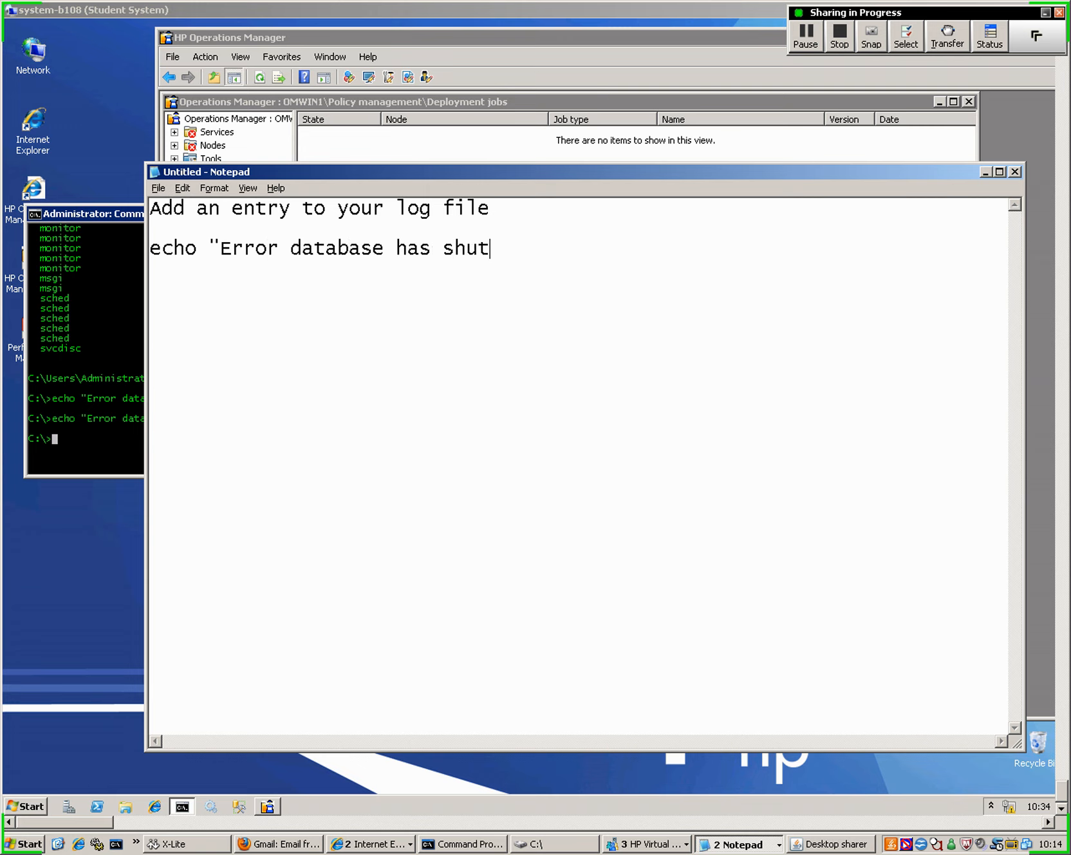
type(" down\" >>c:/orac")
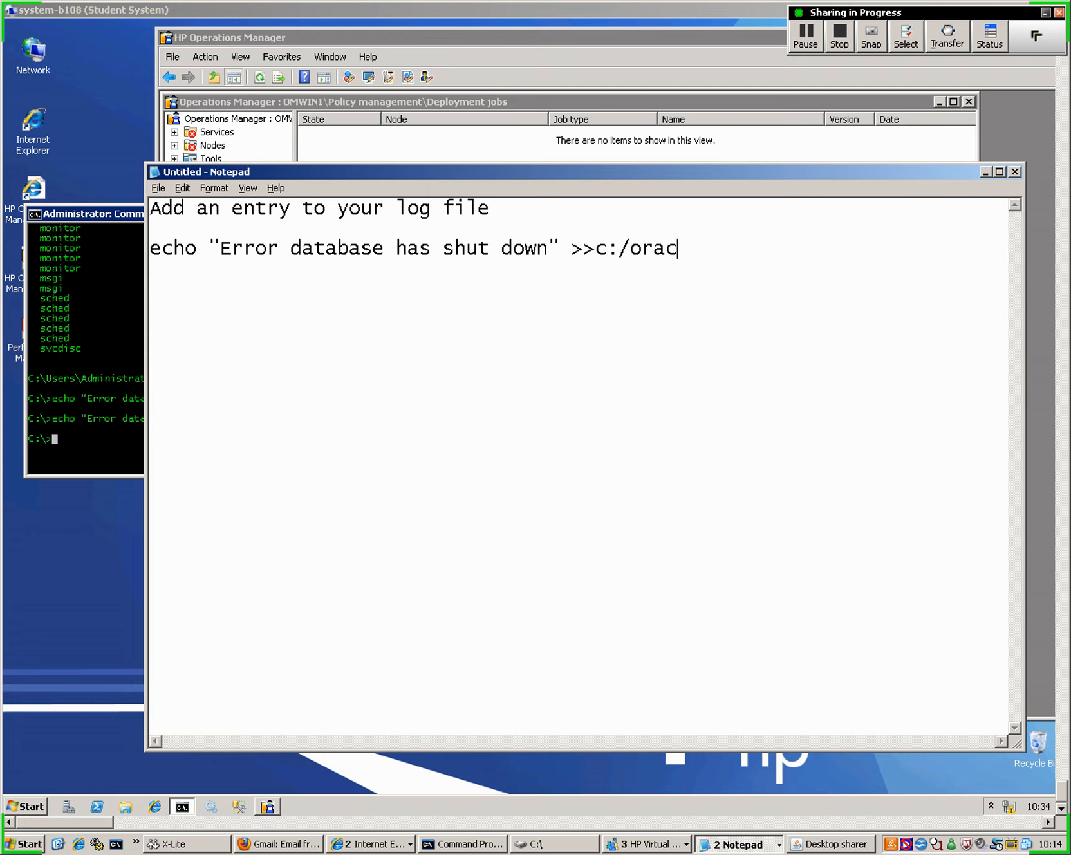
type("le.log")
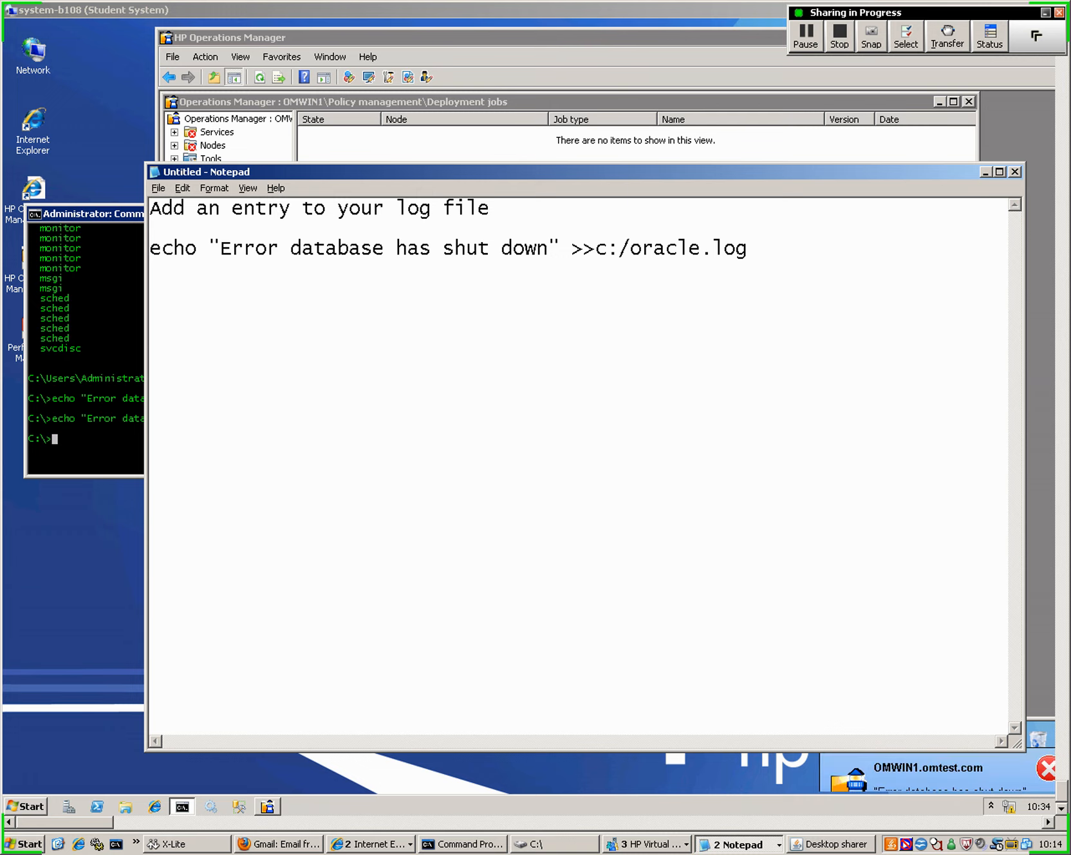
key("Return")
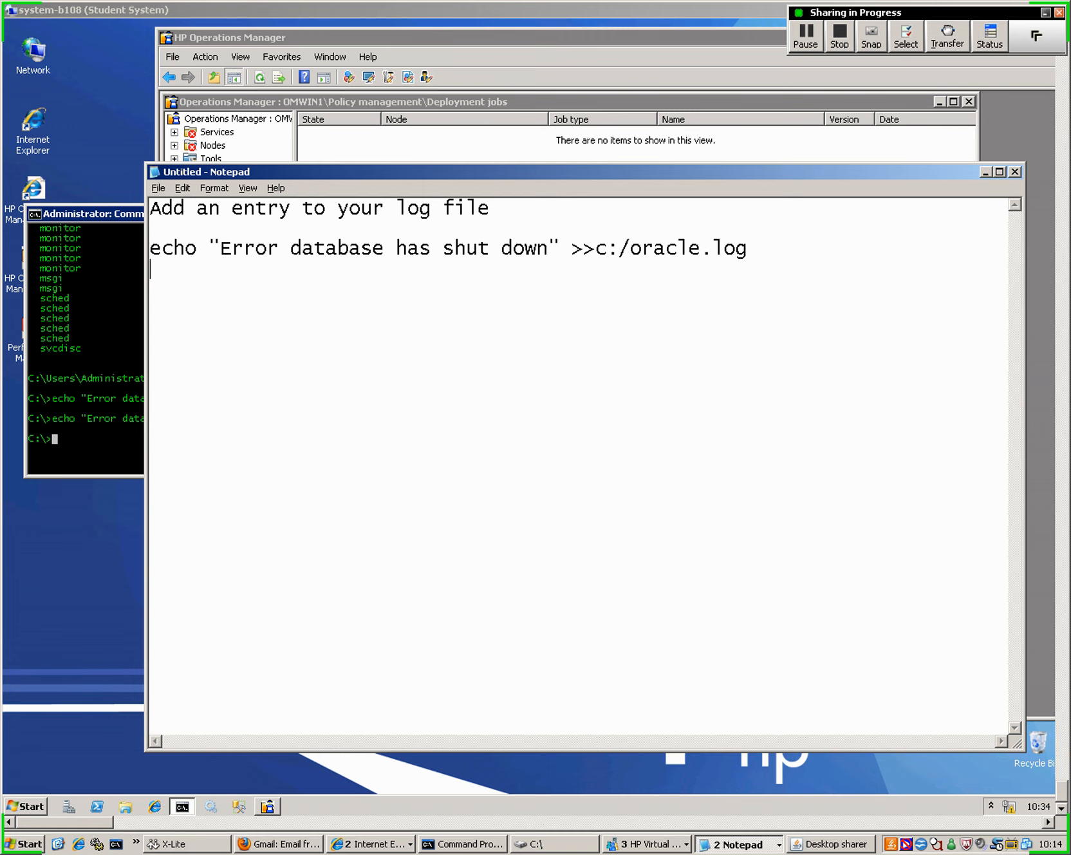
Return to HP Operations Manager and show the active messages of the OMWIN1 node in MyOracleServers in a maximized window.
left_click_drag(515, 172, 495, 246)
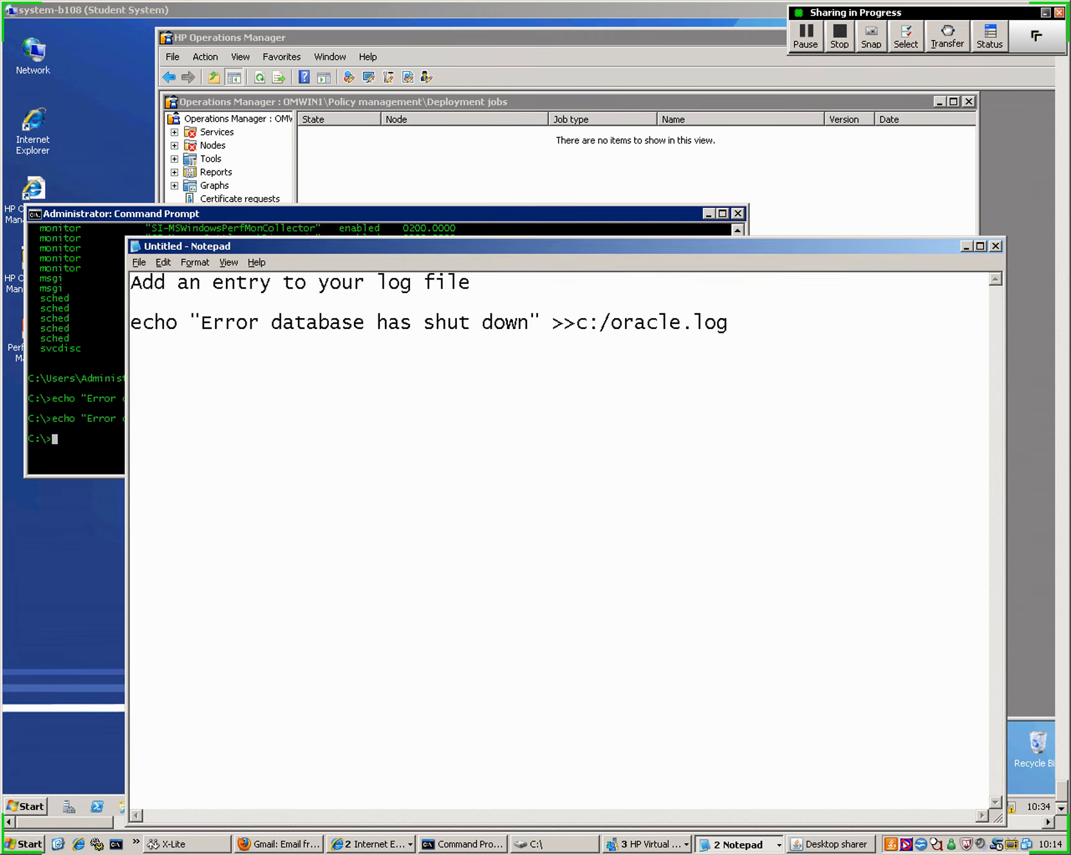
left_click(490, 215)
left_click(489, 160)
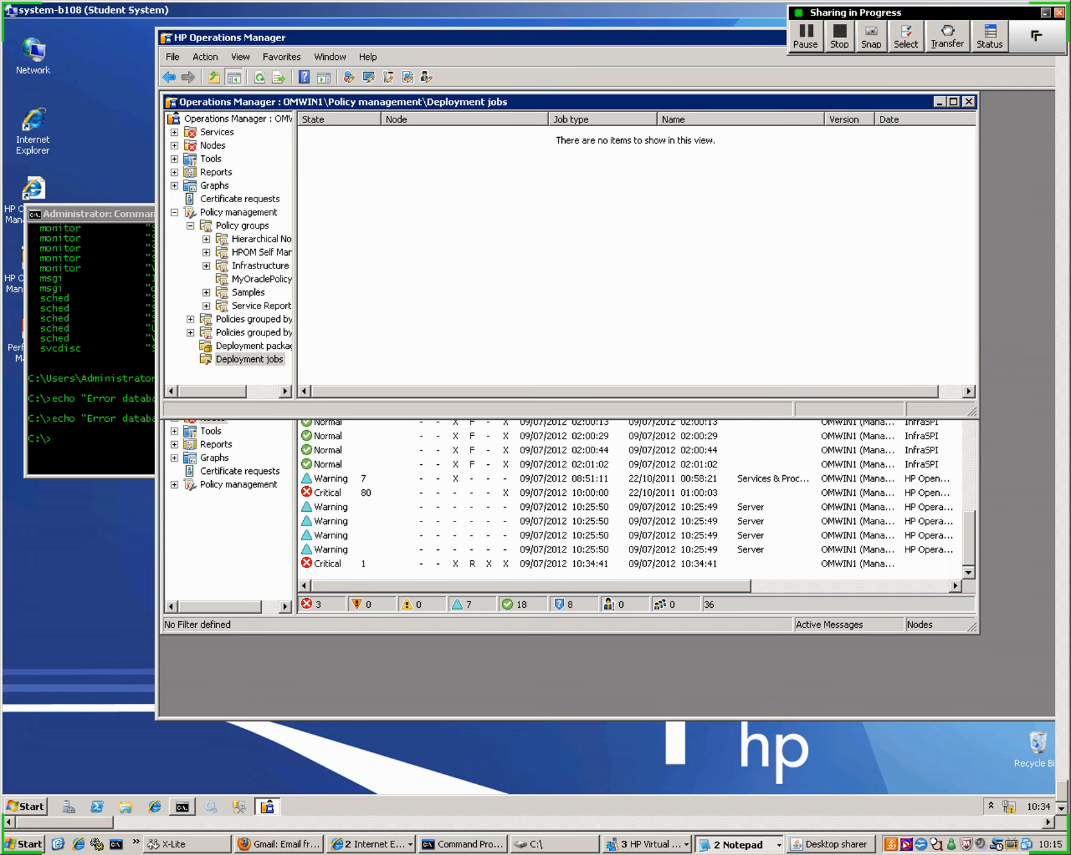
mouse_move(394, 26)
left_mouse_down()
mouse_move(432, 39)
mouse_move(386, 53)
left_mouse_up()
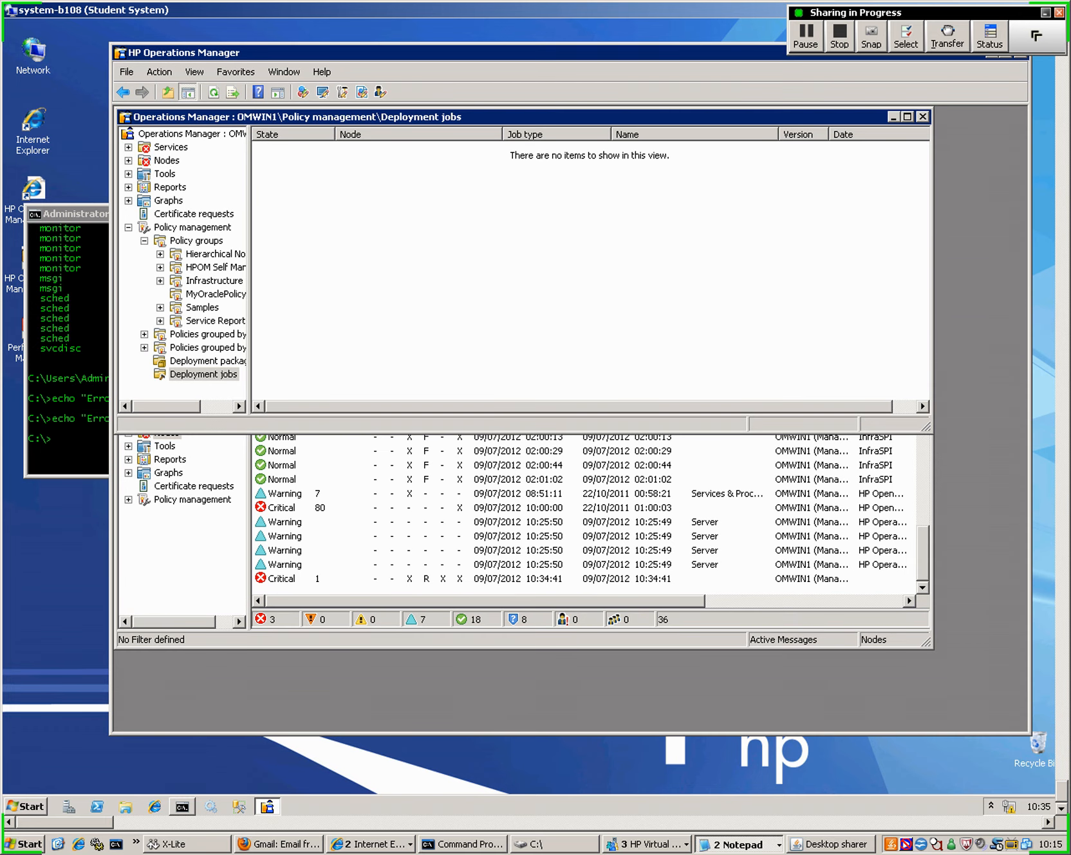
left_click(144, 240)
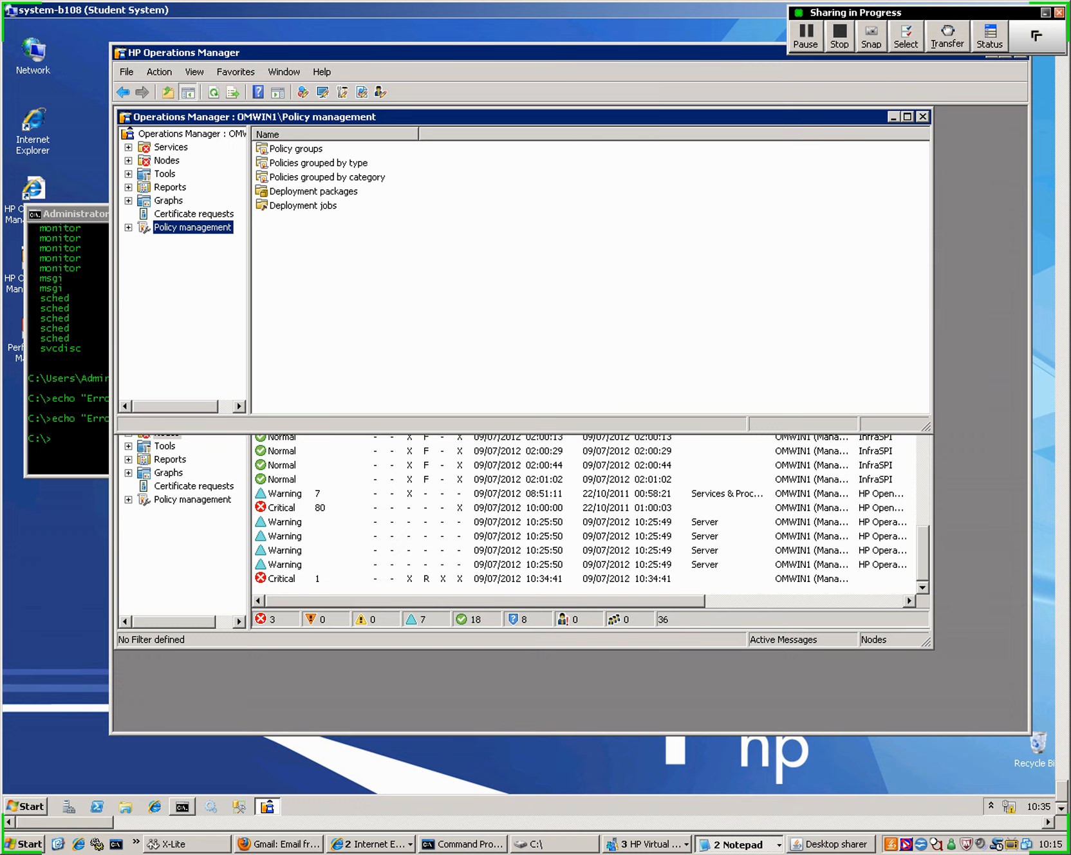
left_click(128, 161)
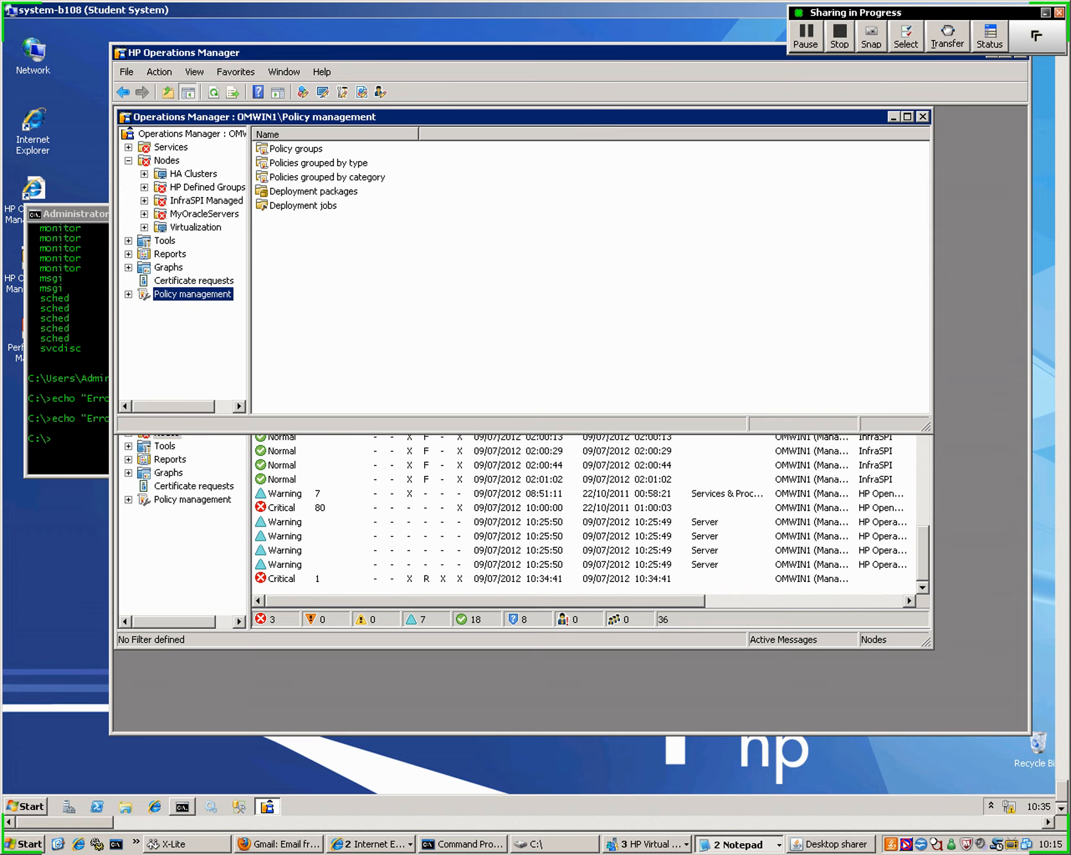
left_click(144, 214)
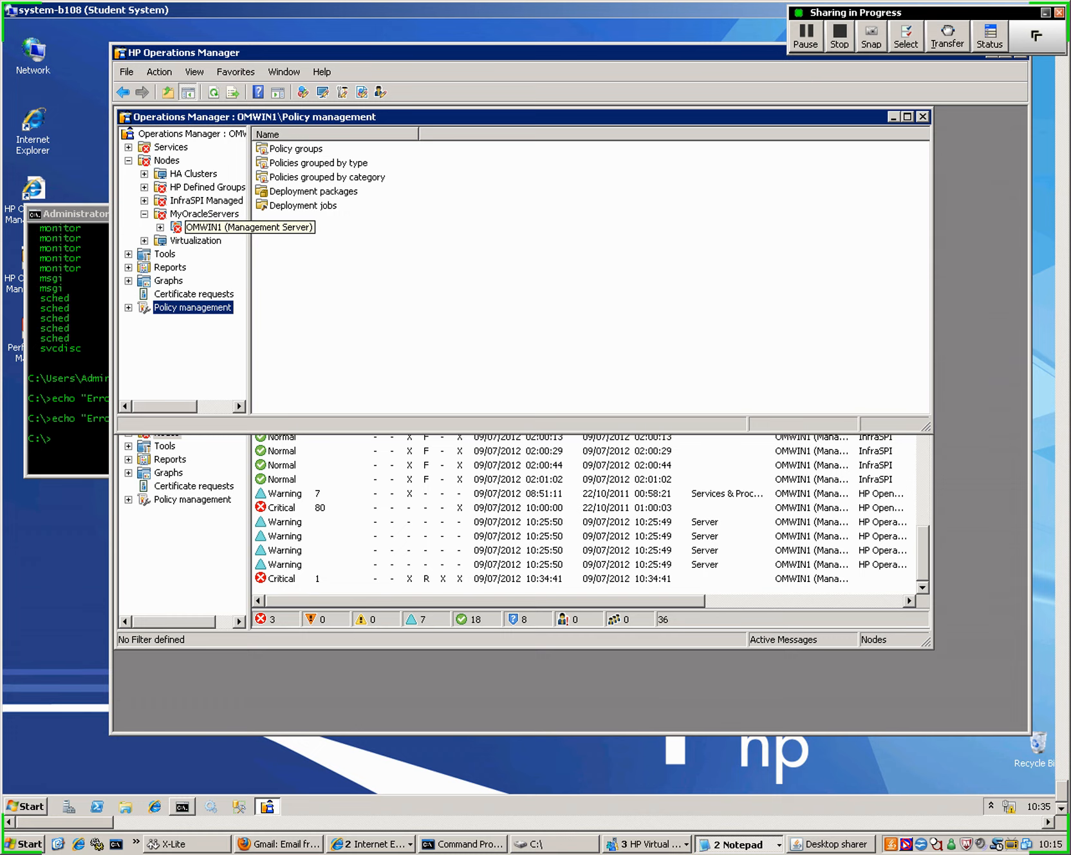
left_click(215, 228)
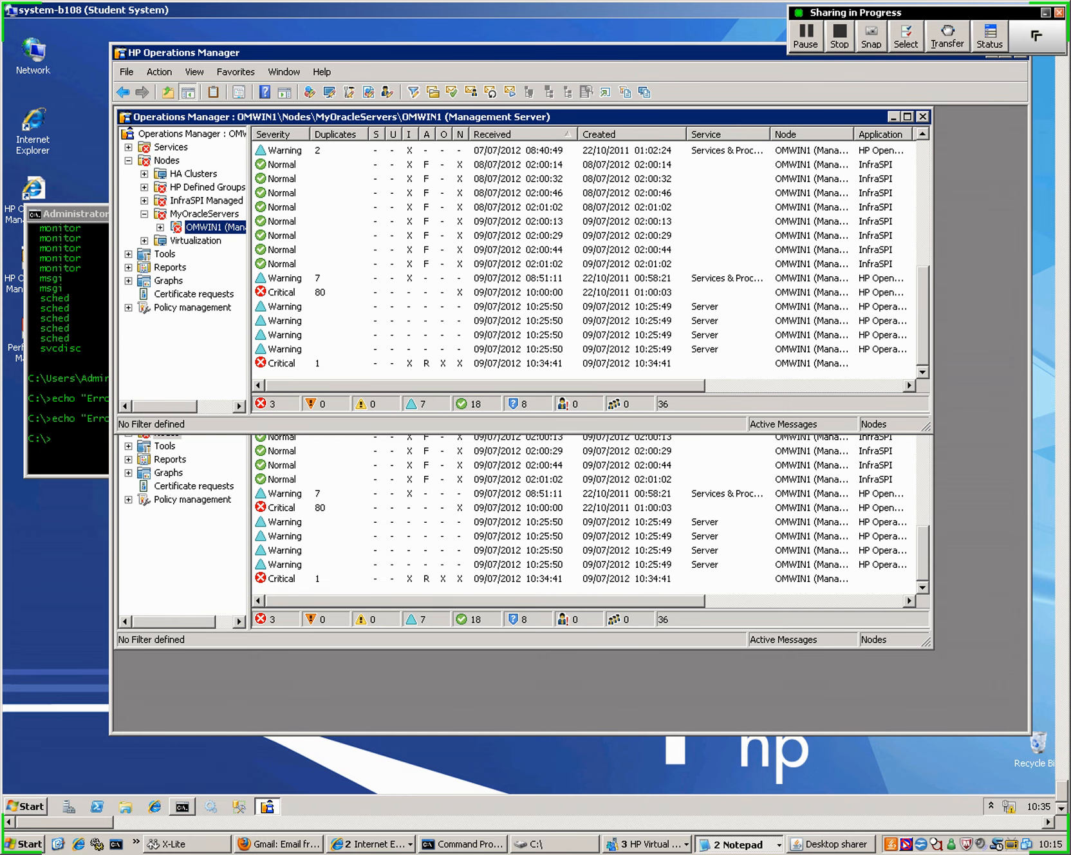
left_click(908, 117)
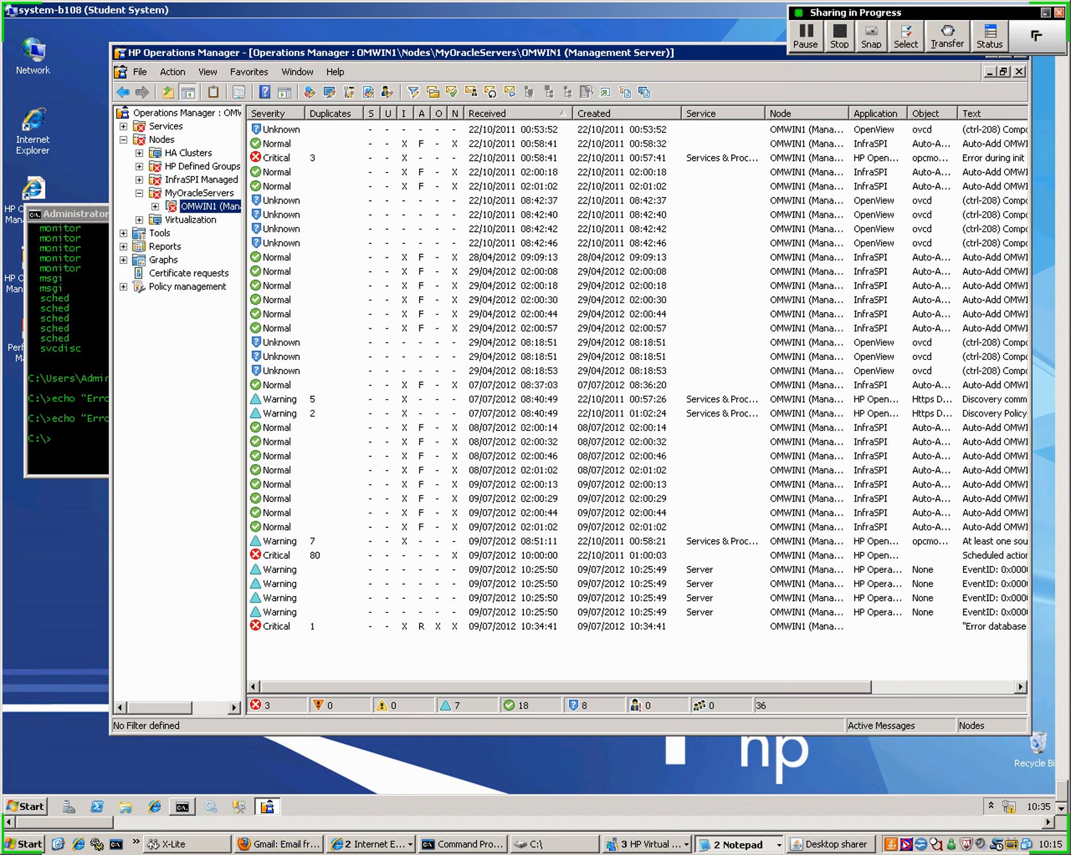
Sort the node's active messages by received time, newest first, and open the properties of the critical "Error database" message.
left_click(277, 627)
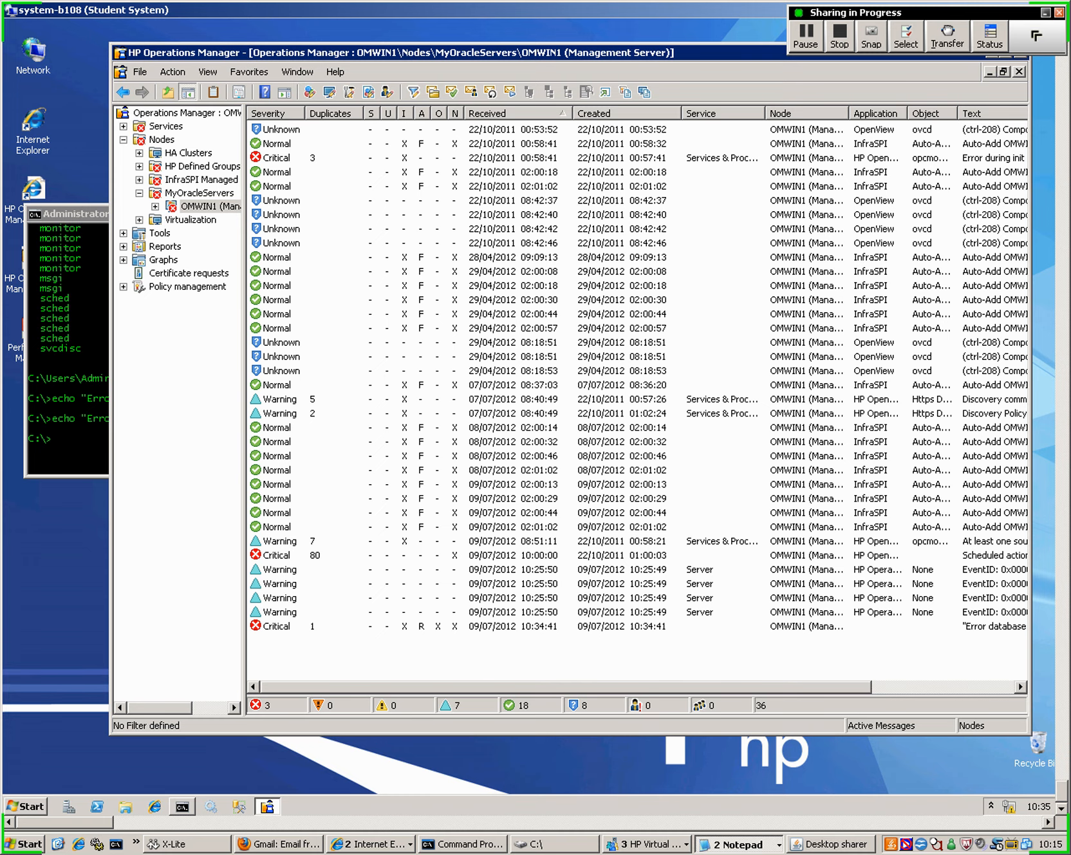
left_click(515, 113)
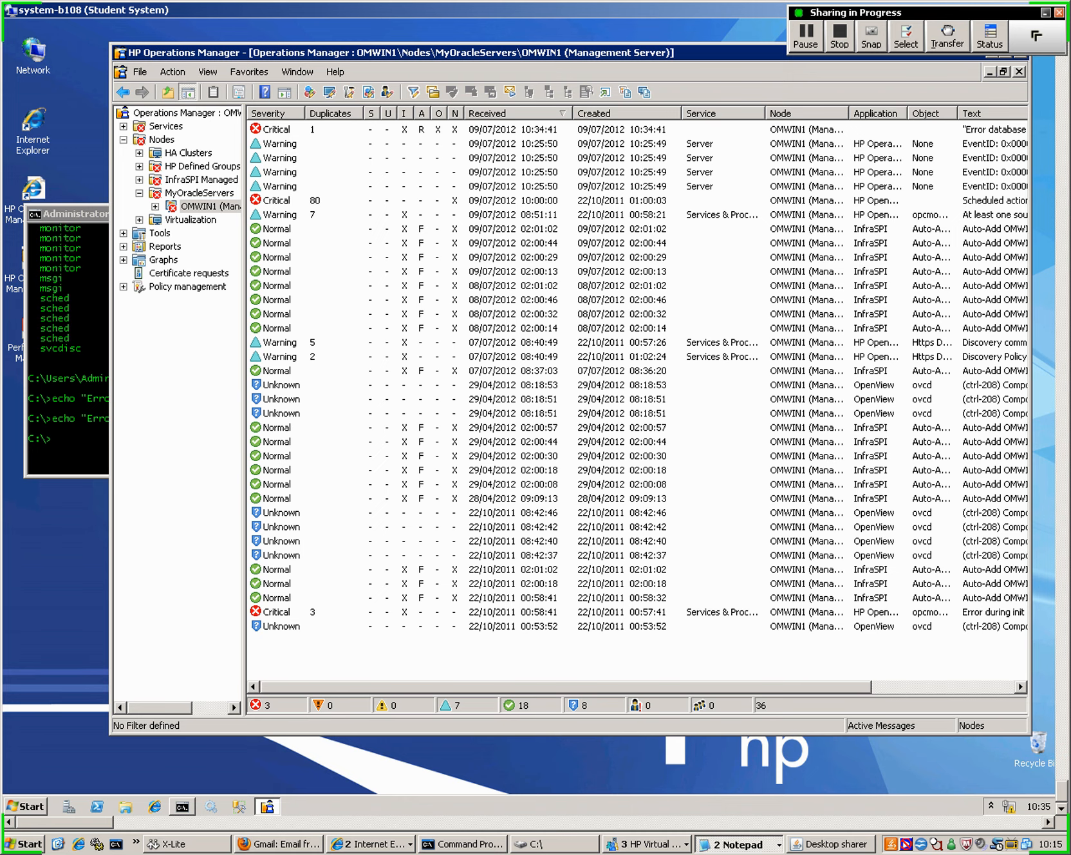
left_click(277, 129)
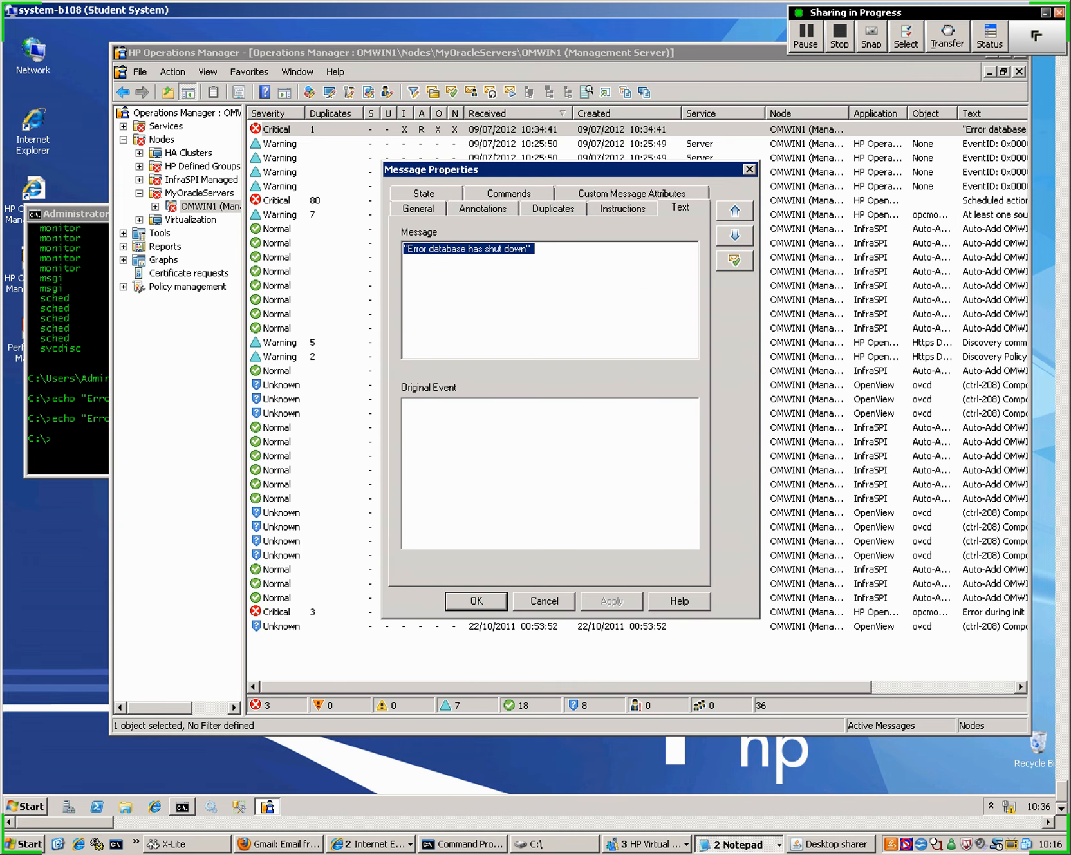
Review the critical message's text, its operator instructions and the status of its automatic command.
left_click(533, 249)
left_click_drag(533, 249, 412, 249)
left_click(623, 208)
left_click_drag(455, 244, 403, 234)
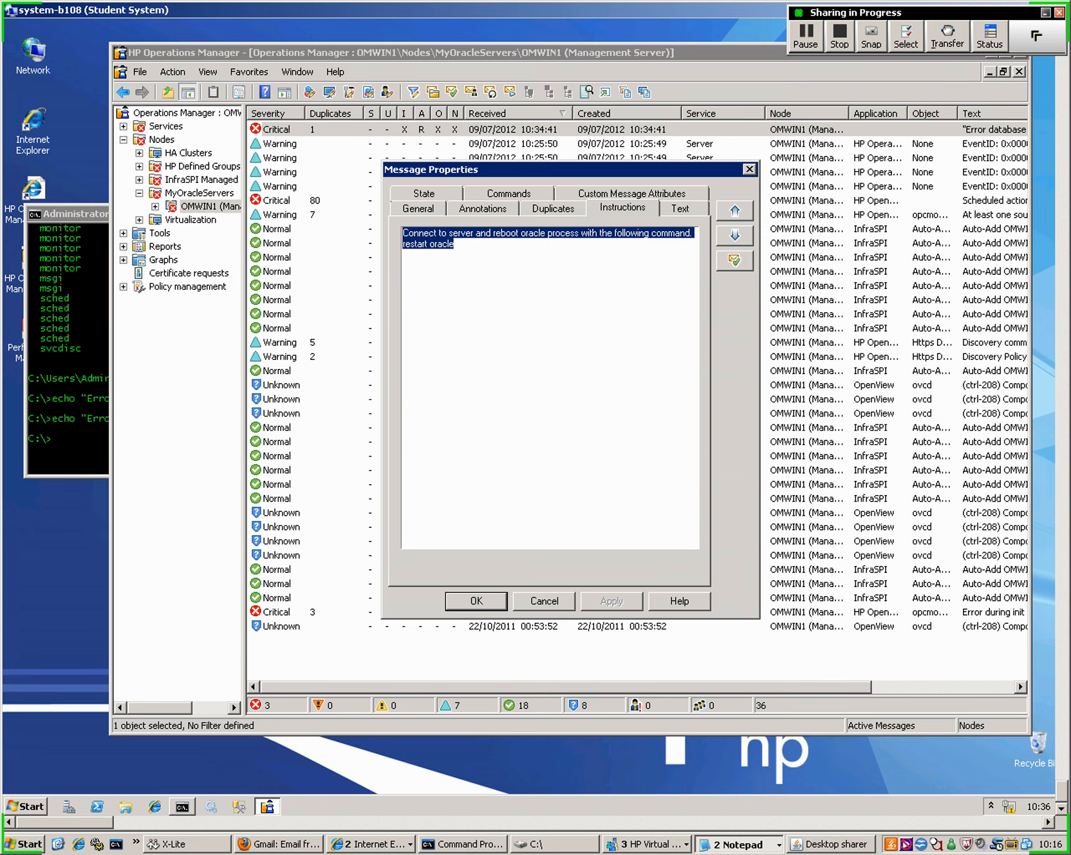
left_click(509, 194)
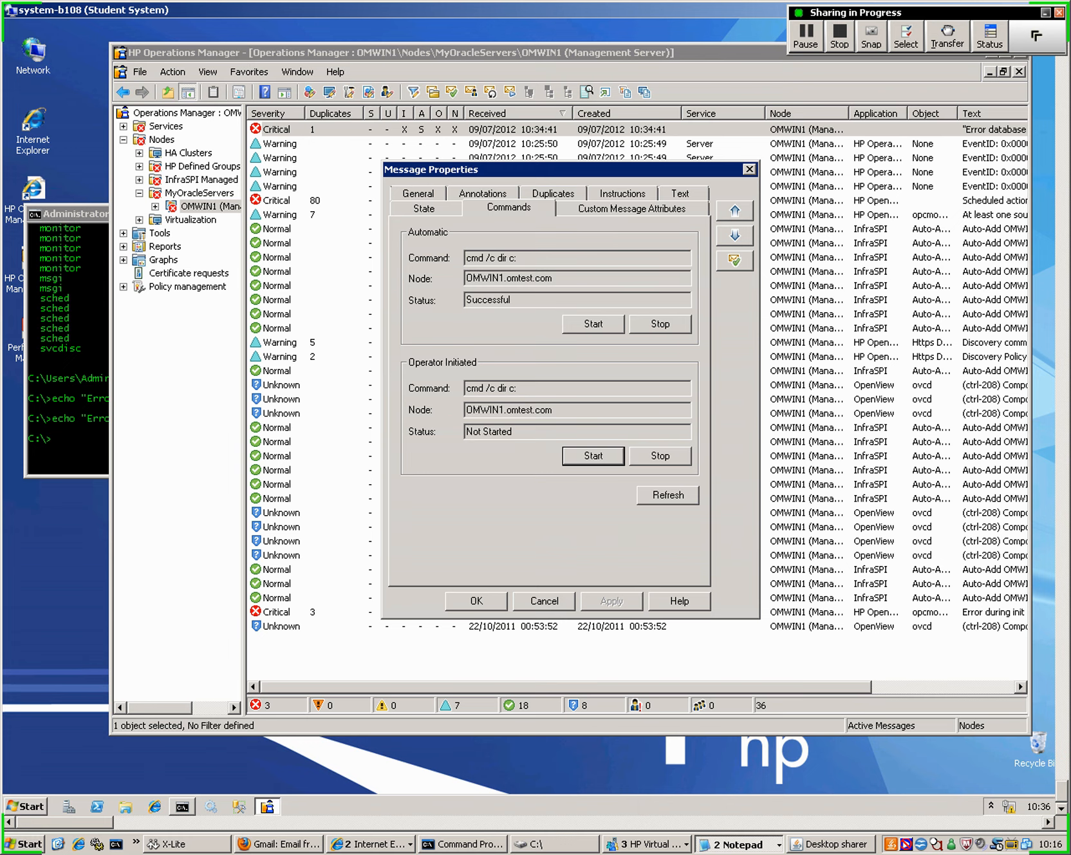
double_click(488, 300)
Read both SYSTEM annotations of the message, including the full width of the second one's output, and close the message properties.
left_click(483, 194)
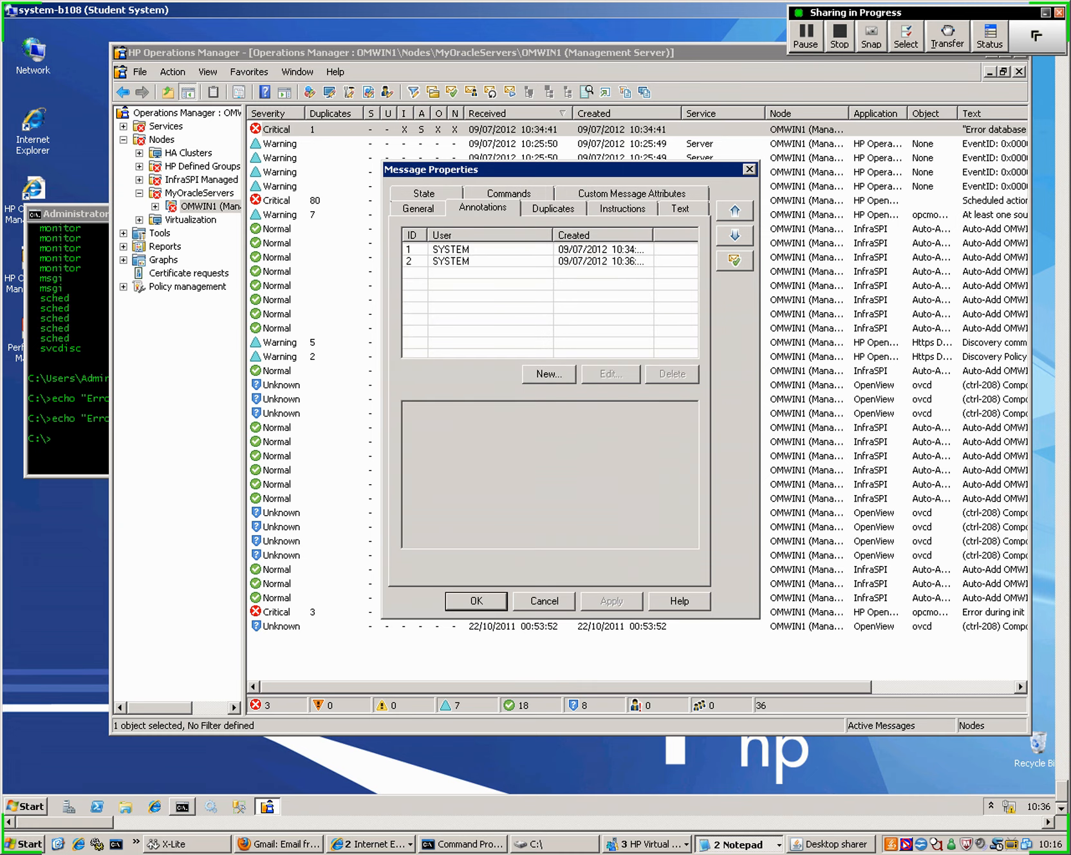
left_click(451, 262)
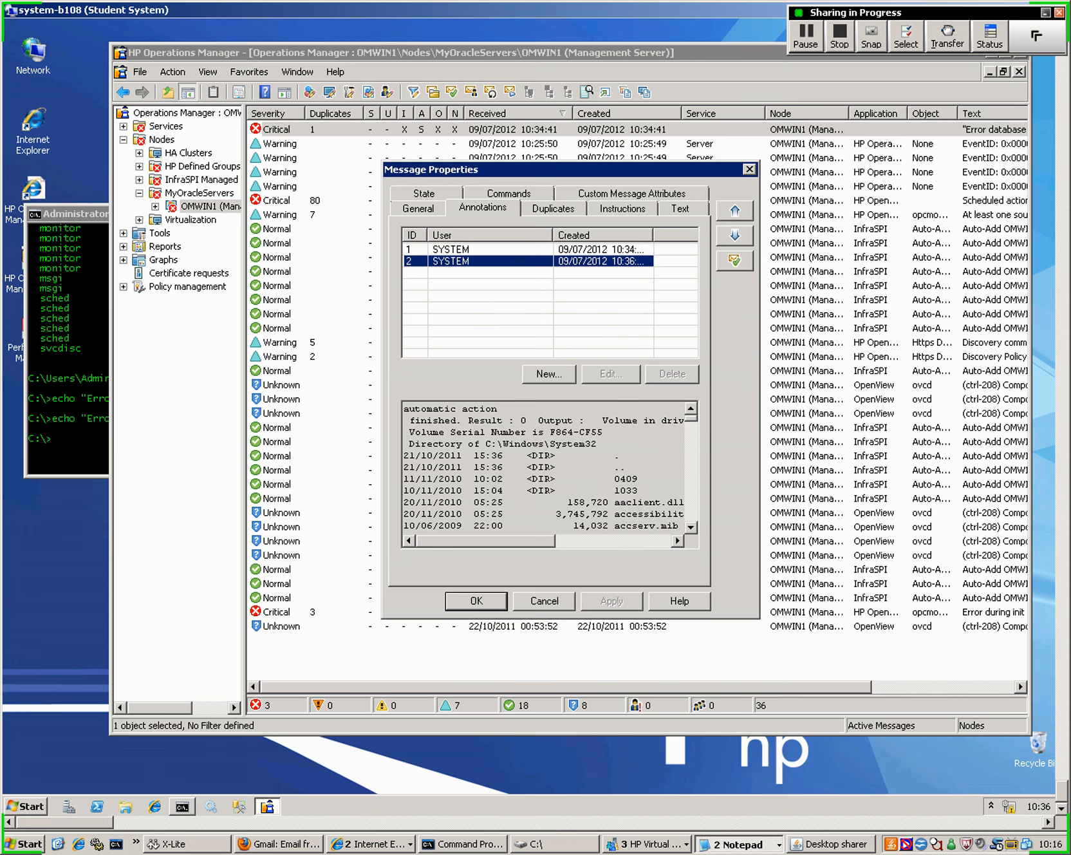
left_click(451, 249)
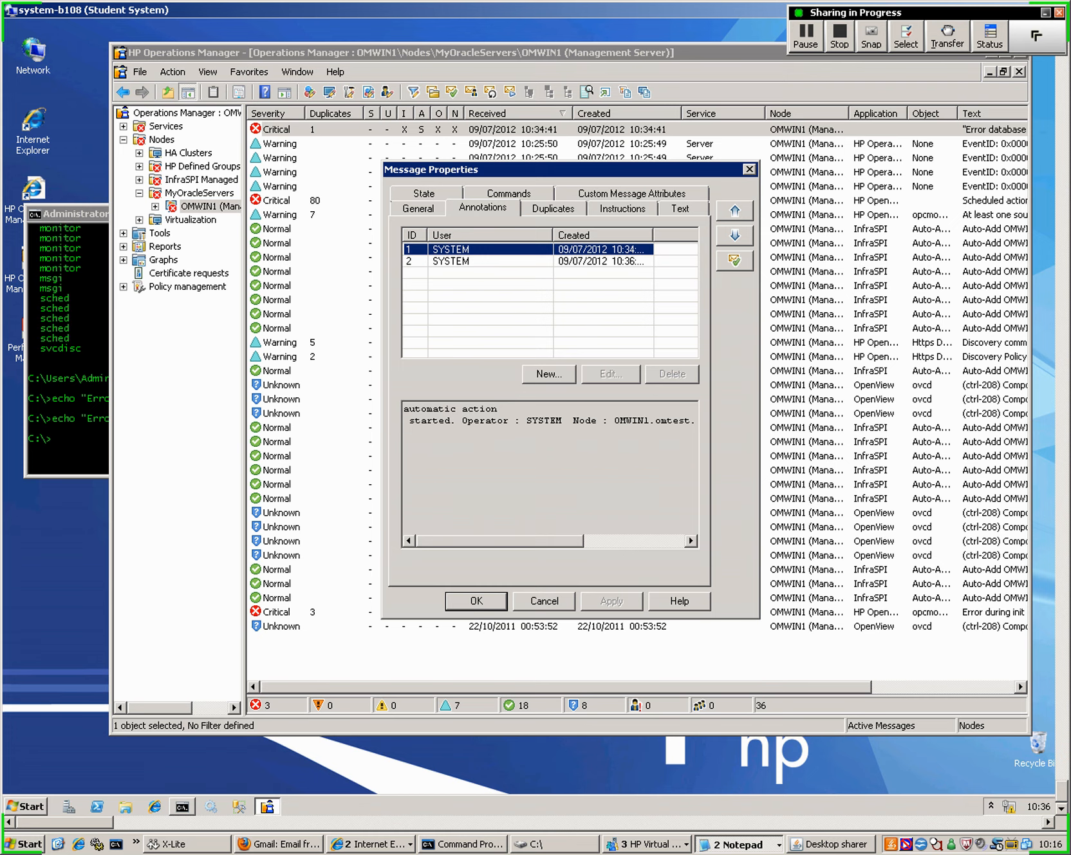
left_click(451, 262)
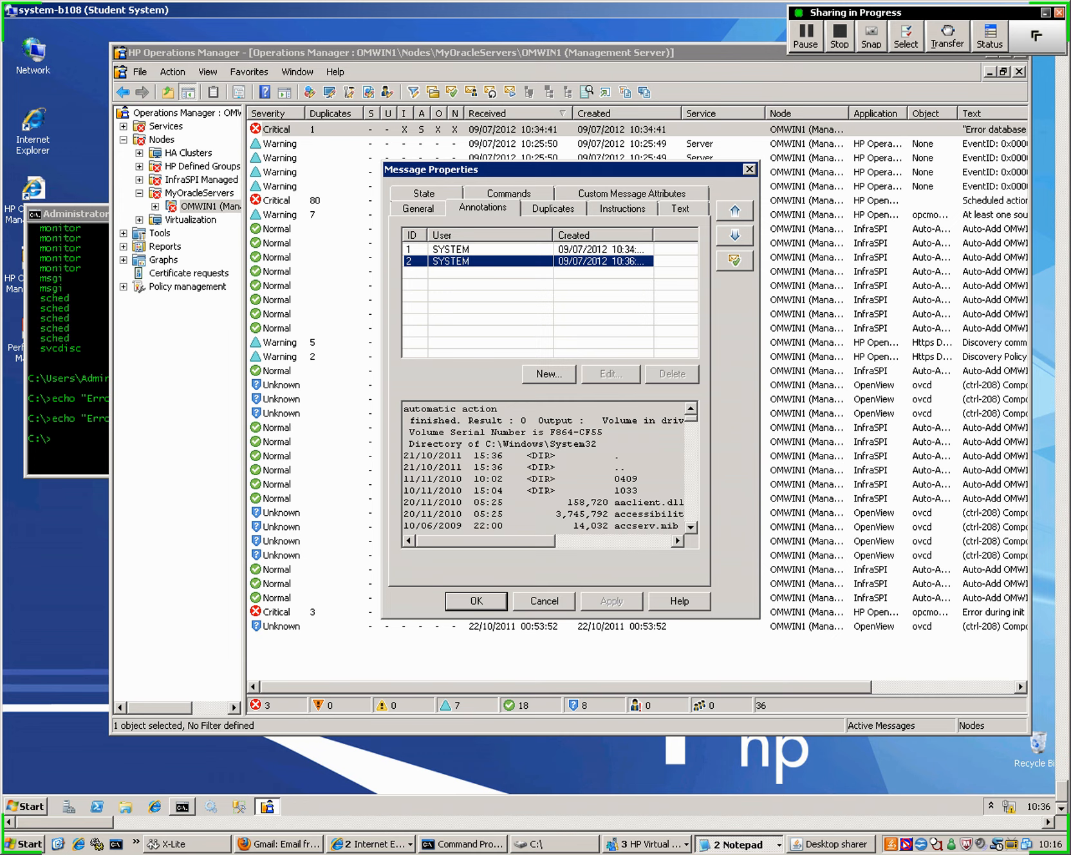
left_click(615, 541)
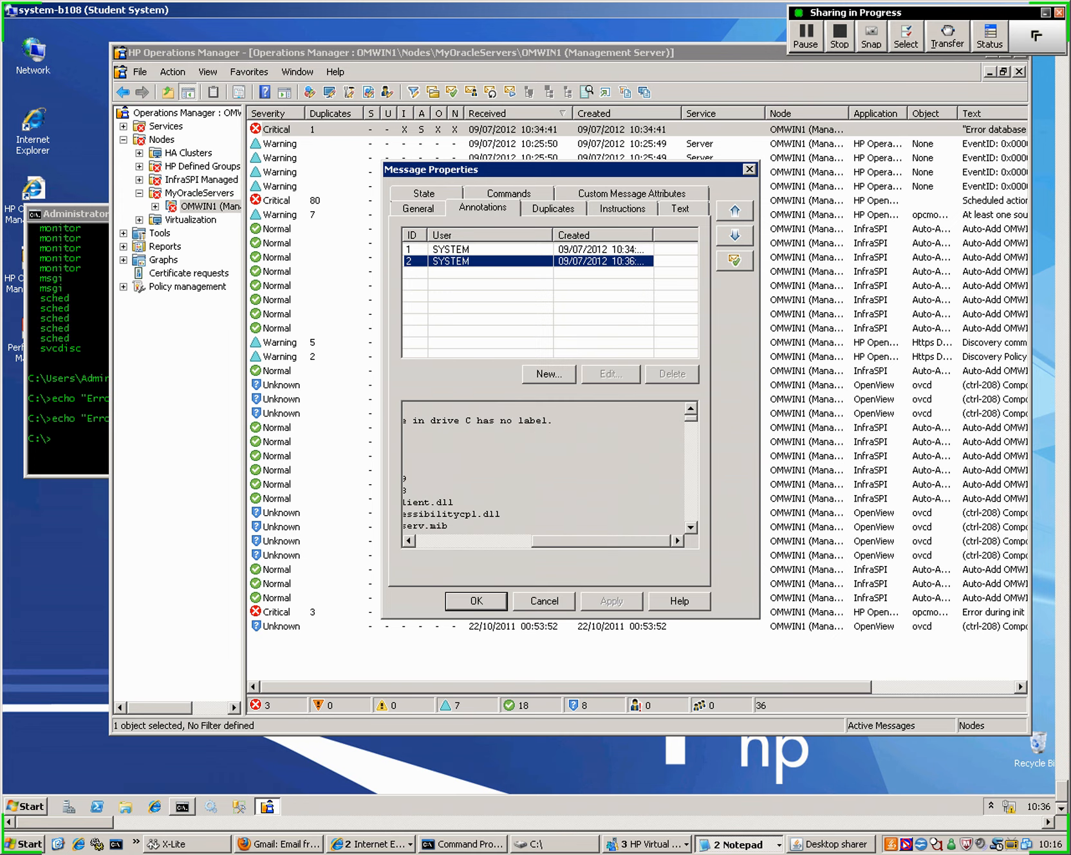
left_click(473, 542)
left_click(476, 601)
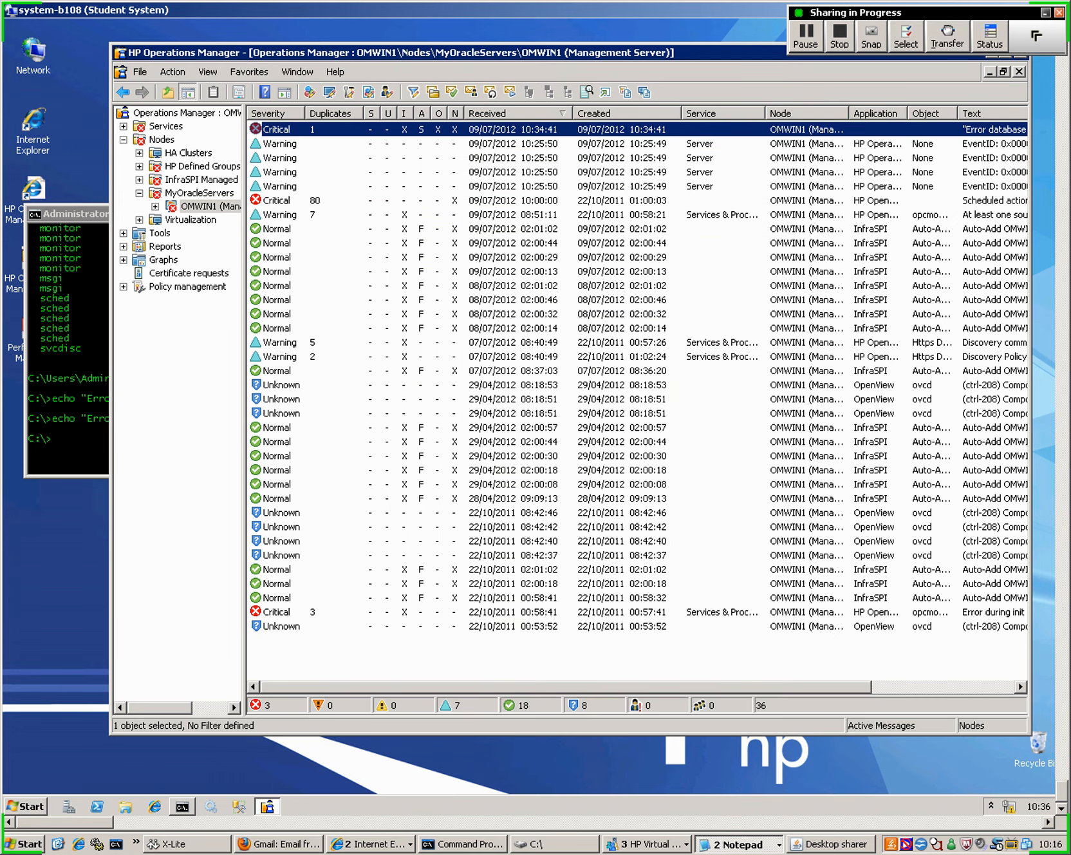
left_click(834, 844)
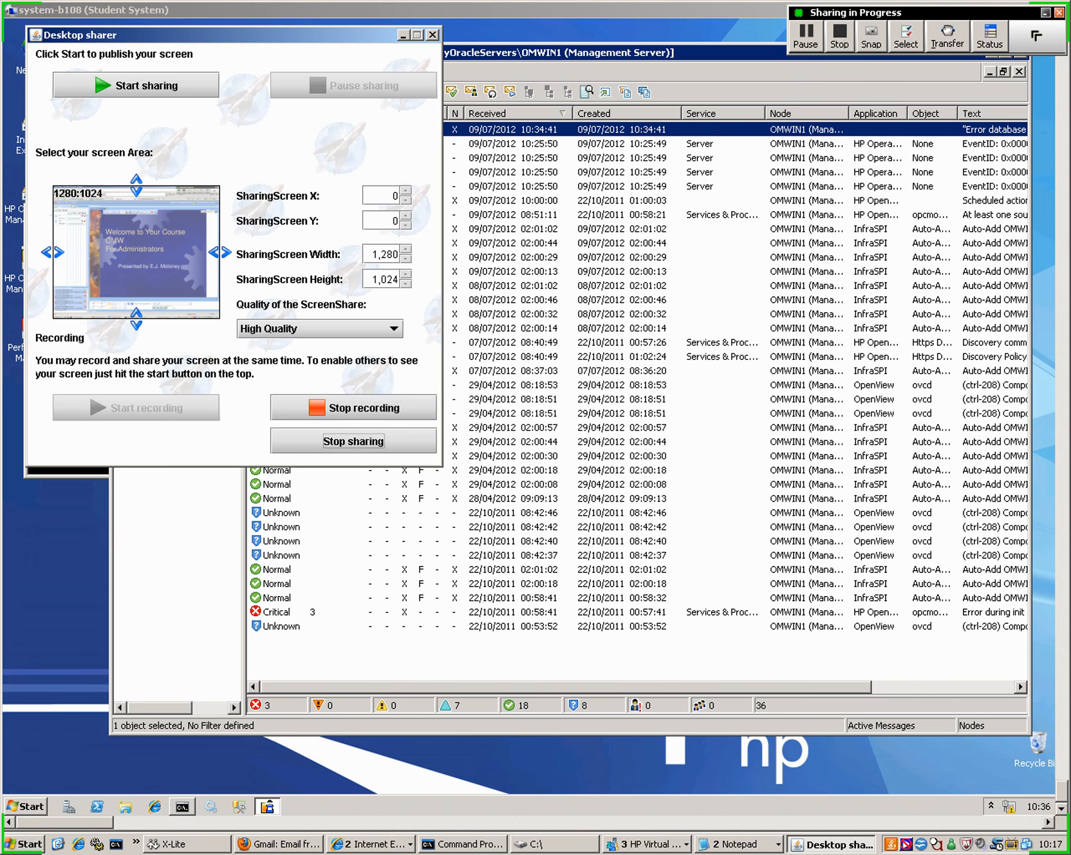
left_click(353, 407)
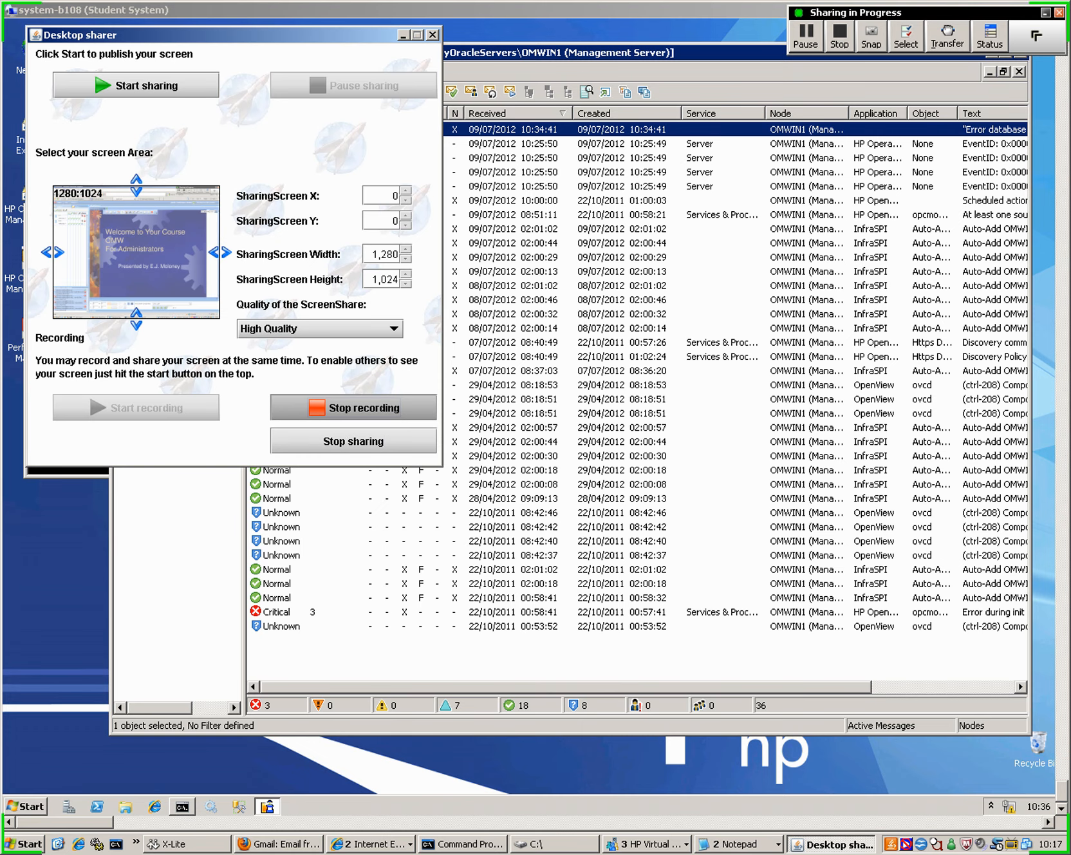